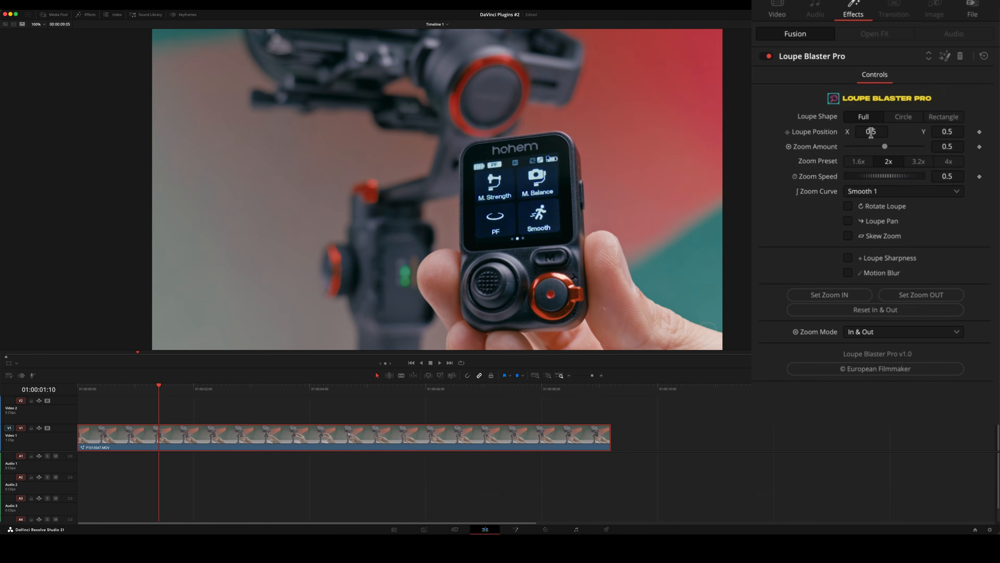
Set the Loupe Position to X 0.617 and Y 0.341, with a Zoom Amount of 0.46.
left_click_drag(869, 132, 884, 132)
left_click_drag(944, 129, 926, 128)
left_click_drag(945, 146, 937, 146)
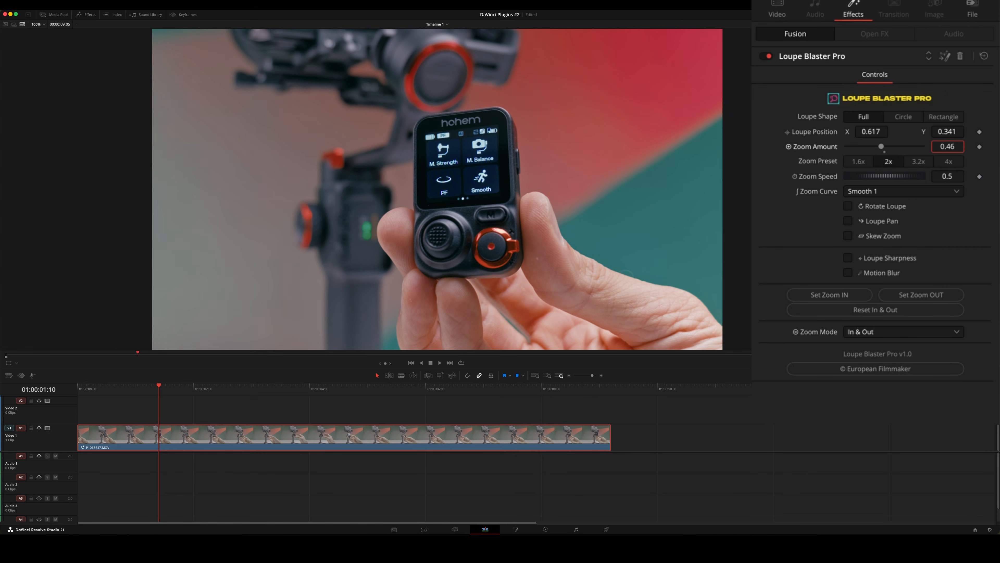
Try the 3.2x and 4x zoom presets, and settle on the 1.6x preset.
left_click(919, 161)
left_click(949, 161)
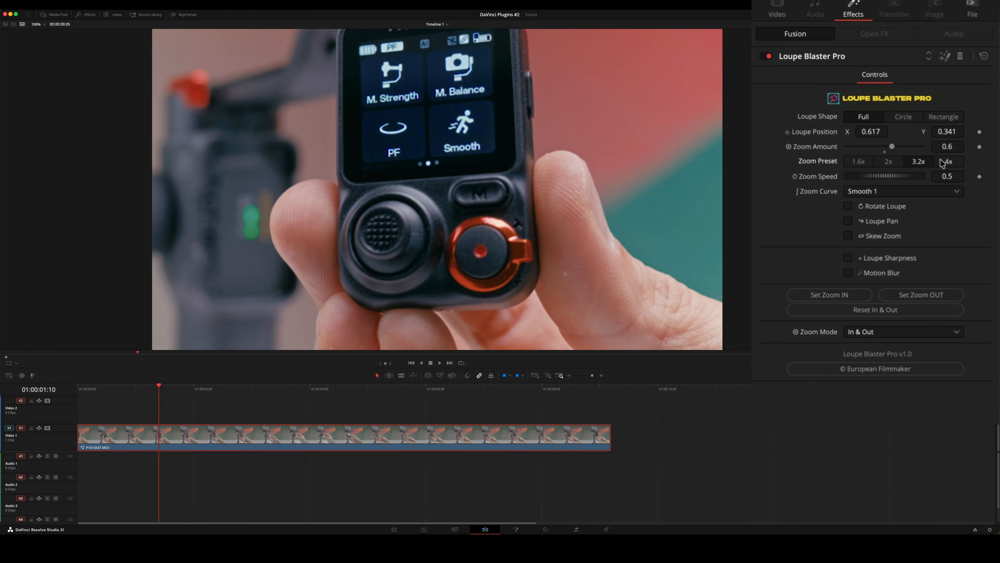
left_click(859, 161)
Set the loupe's Zoom Curve to Bouncy.
mouse_move(883, 178)
left_mouse_down()
mouse_move(878, 185)
mouse_move(895, 186)
mouse_move(872, 185)
mouse_move(884, 184)
left_mouse_up()
left_click(886, 193)
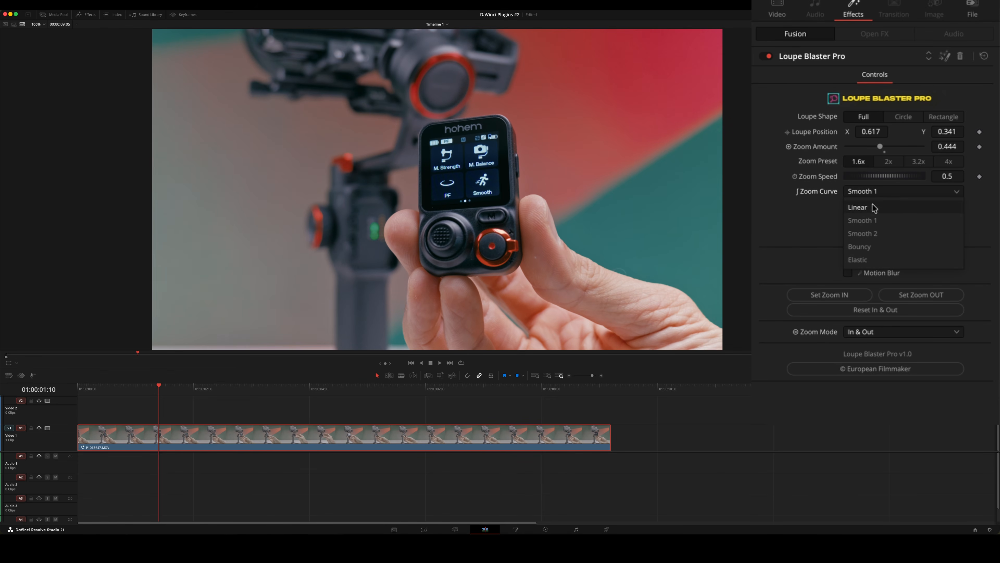
left_click(860, 247)
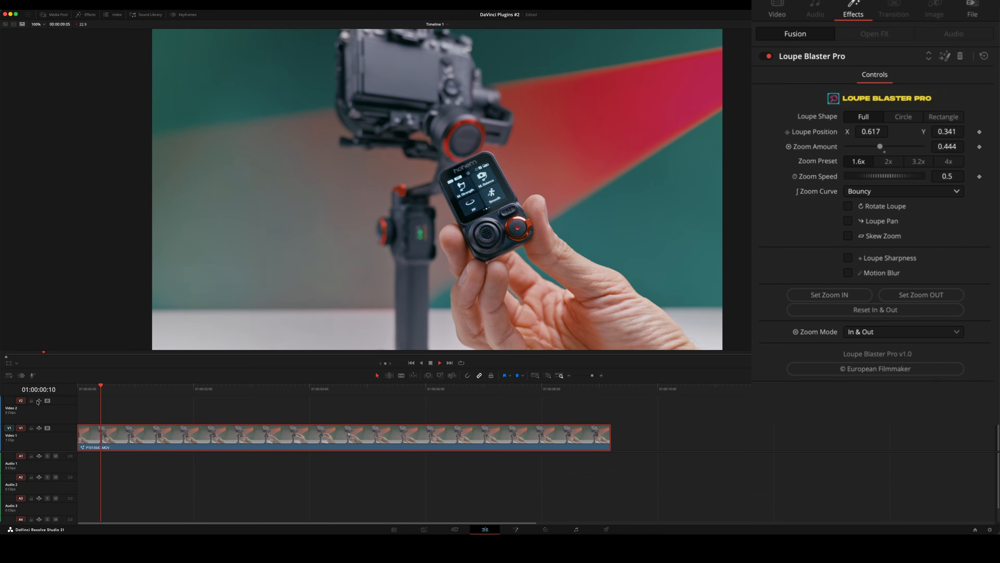
Enable Rotate Loupe with an angle of 7.0 and play the clip from its start.
left_click(848, 206)
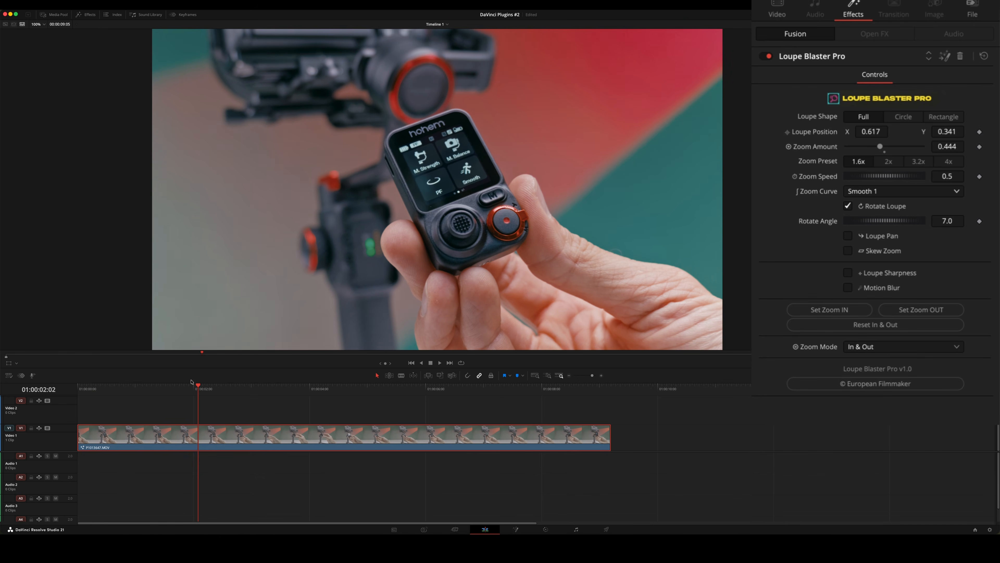
left_click_drag(187, 386, 32, 395)
key("space")
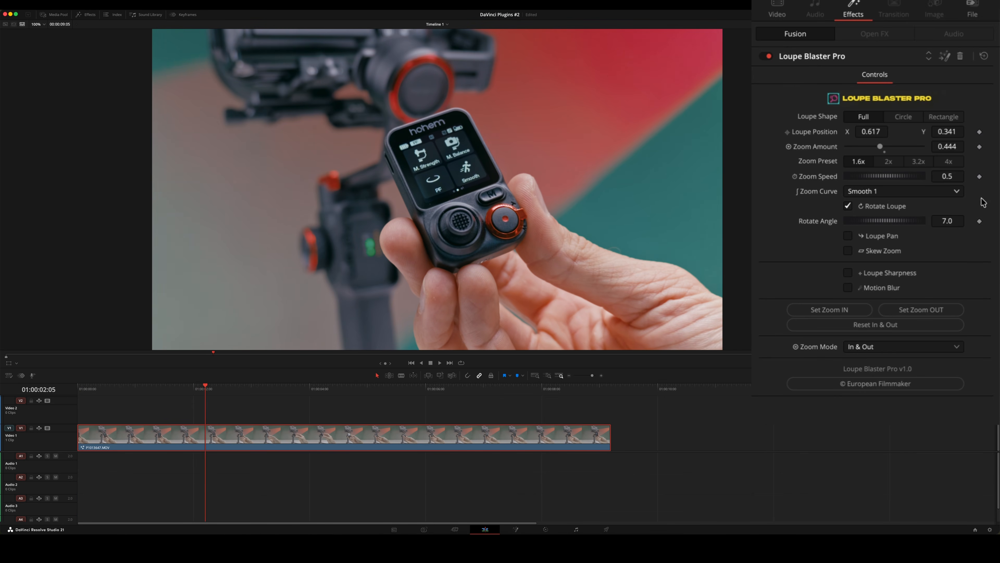
Replace Rotate Loupe with Loupe Pan and preview the effect from the start of the clip.
left_click(848, 205)
left_click(847, 221)
left_click_drag(205, 388, 44, 393)
key("space")
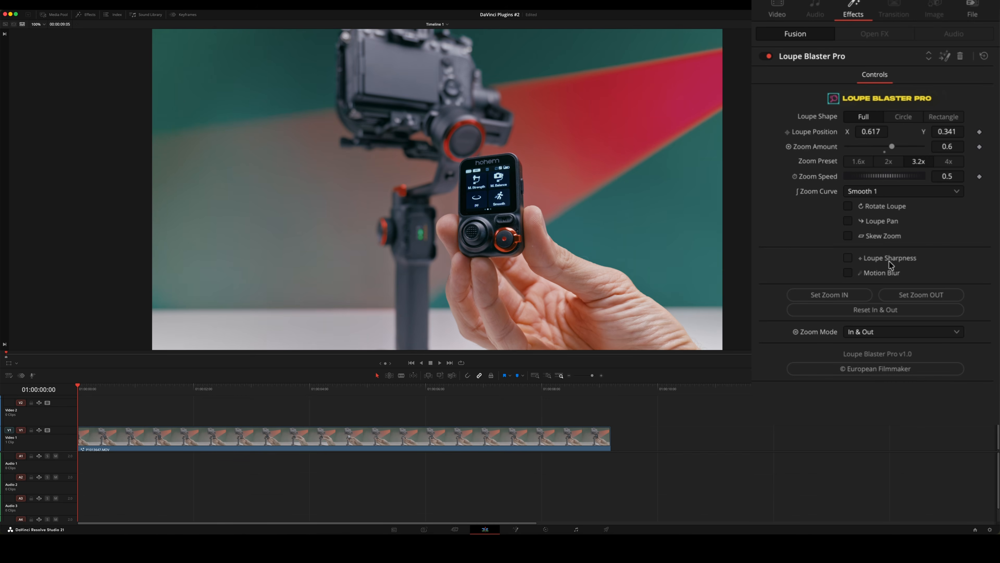
Preview the zoom with Loupe Sharpness at 0.5, compare it on and off, and leave it disabled.
left_click(851, 259)
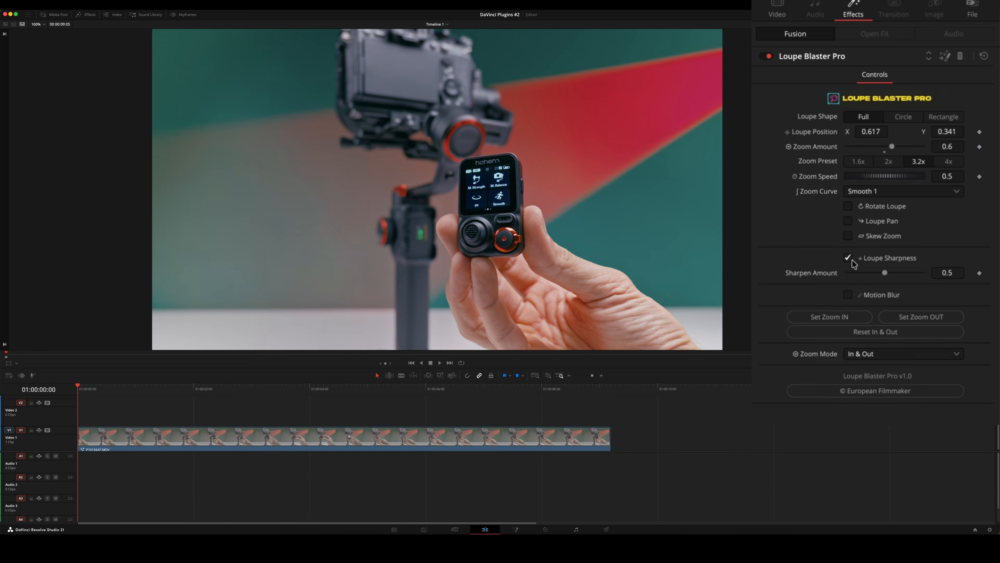
key("space")
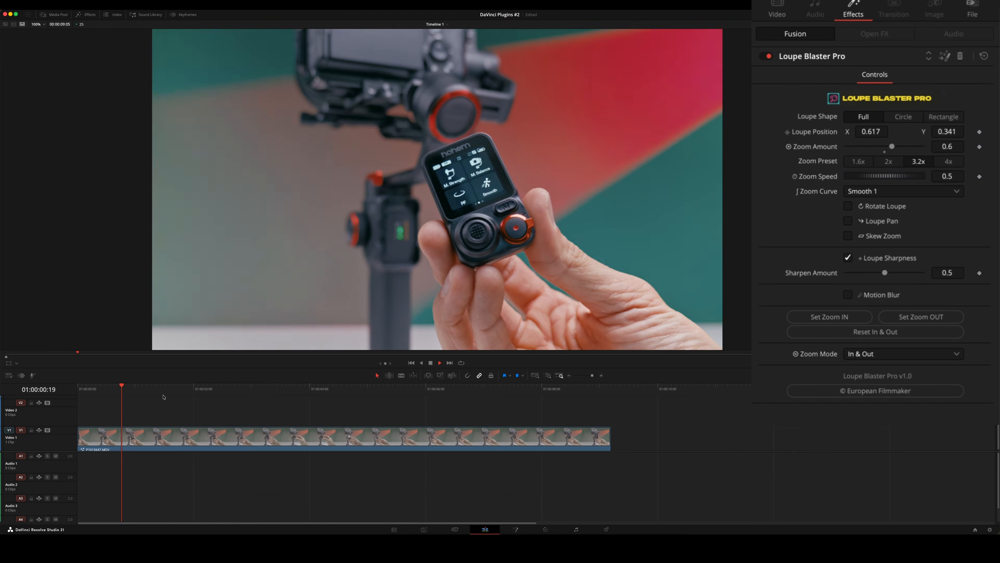
key("space")
left_click(848, 259)
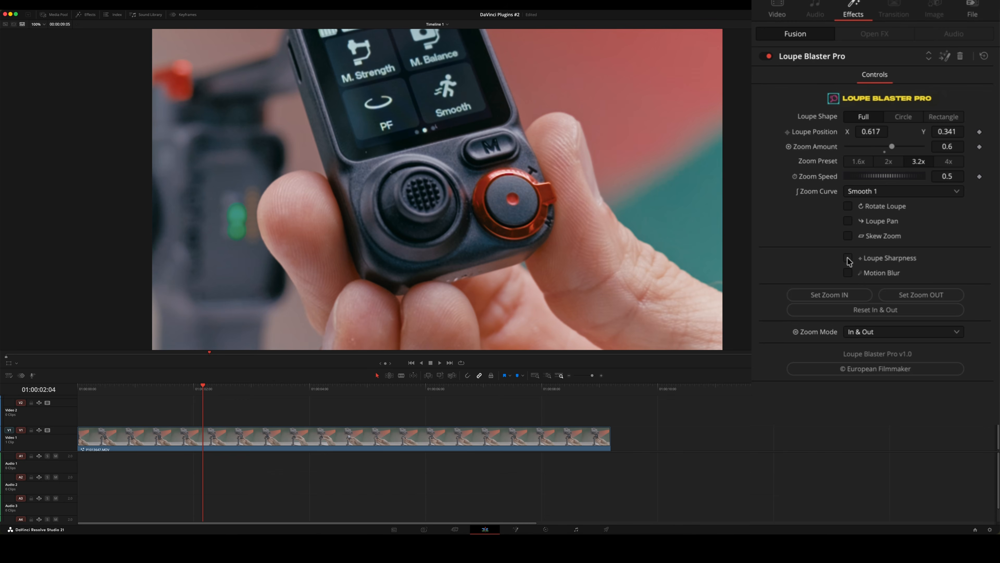
left_click(848, 259)
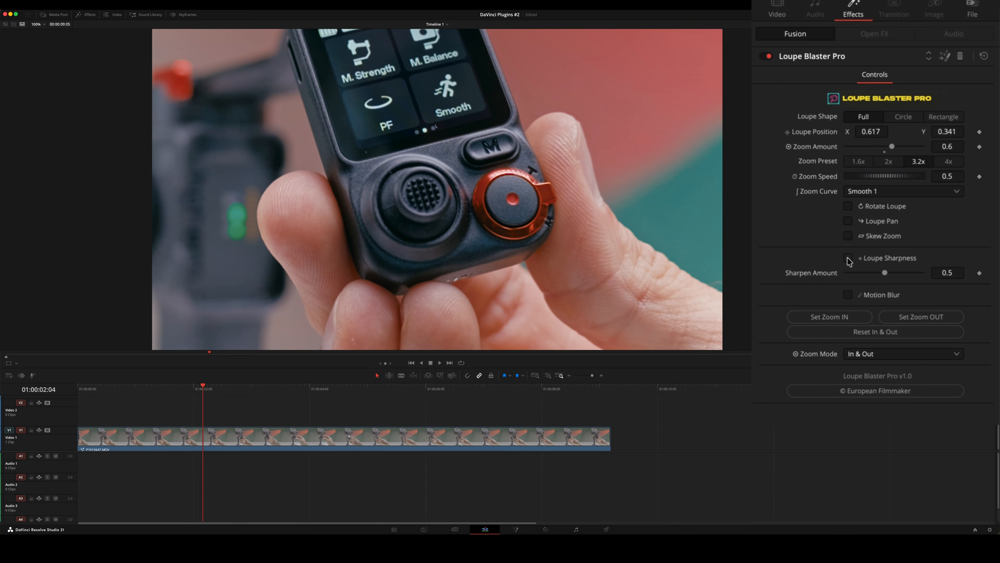
left_click(848, 258)
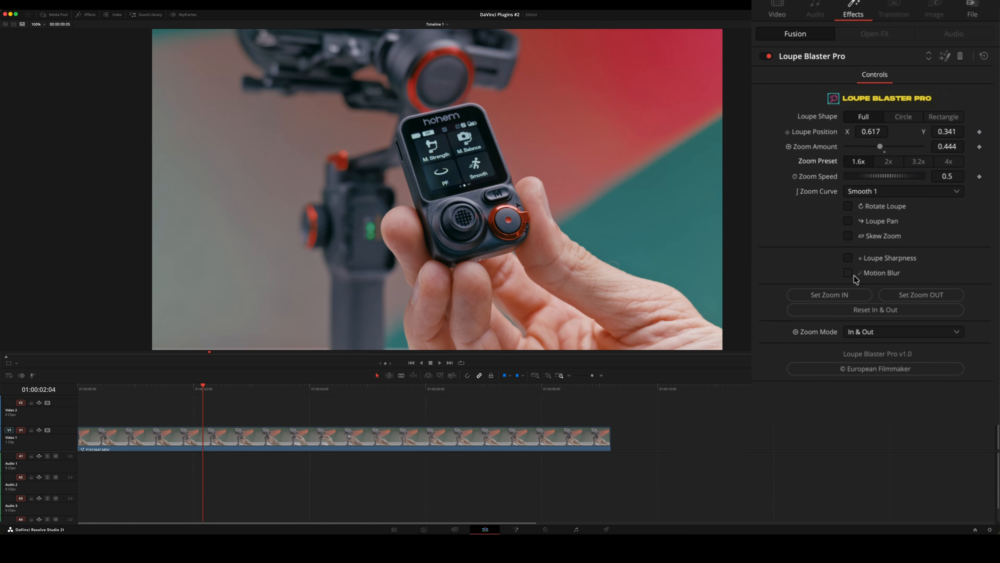
Enable Motion Blur with Faster quality and play the zoom from the start of the clip.
left_click(849, 273)
left_click_drag(111, 387, 79, 387)
key("space")
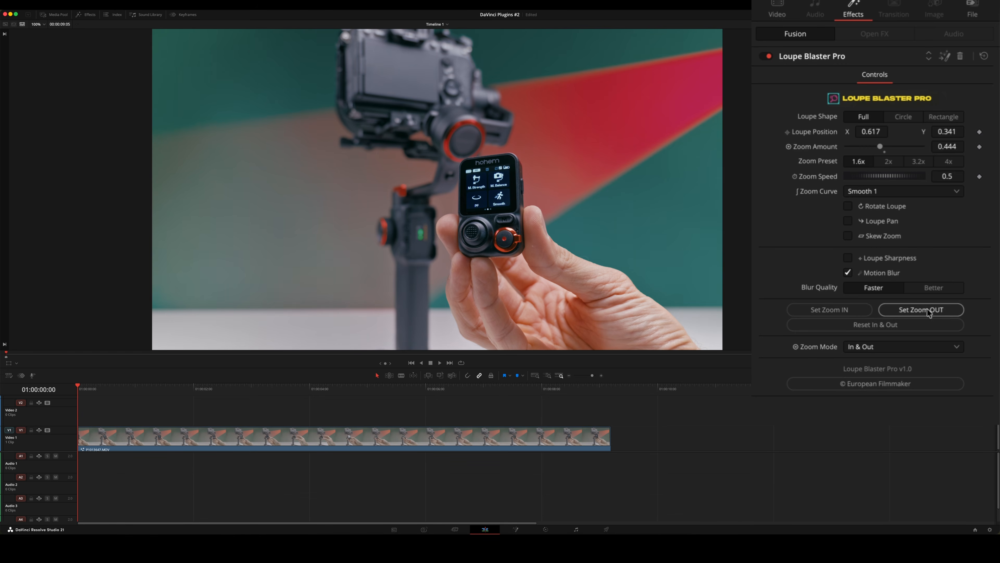
Set the zoom-in point at 01:00:01:13 and move the playhead to 01:00:03:08.
left_click_drag(97, 389, 167, 387)
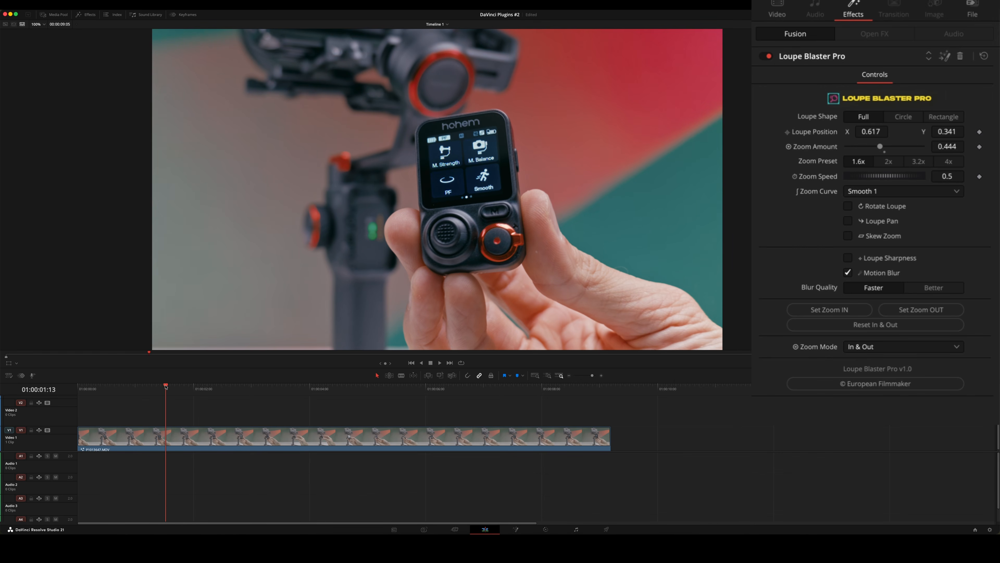
left_click(835, 310)
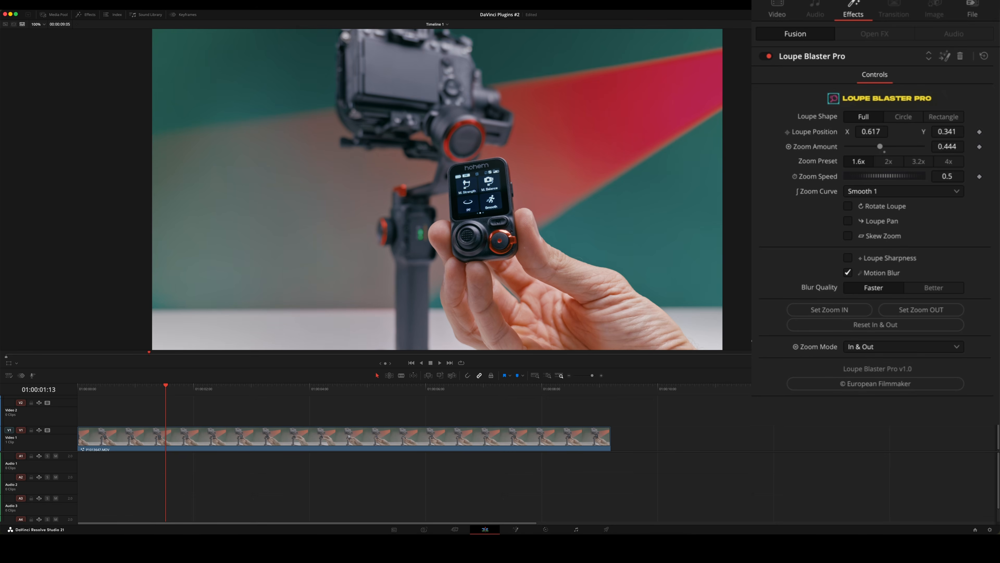
left_click_drag(195, 386, 270, 385)
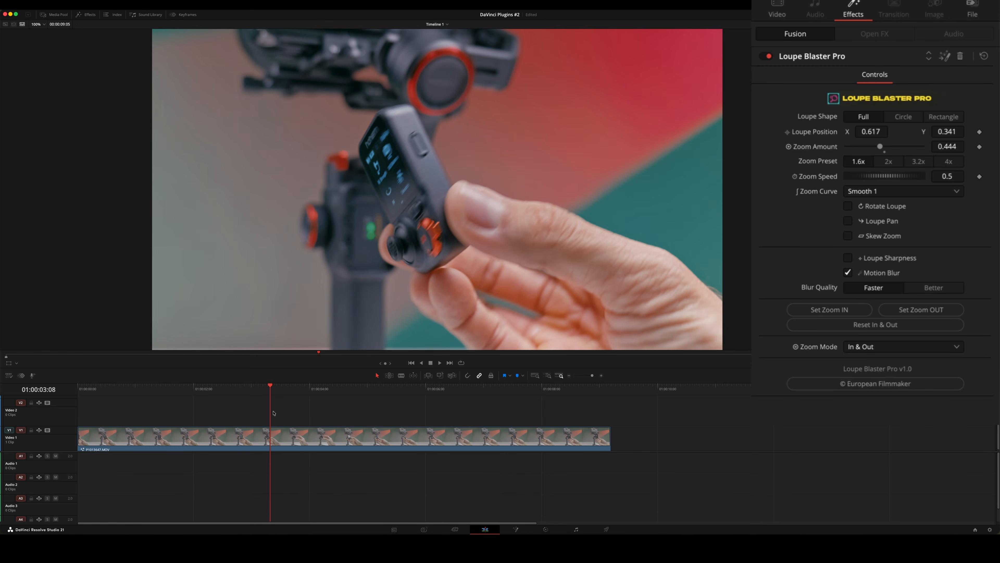
Play the clip from its start to review the zoom timing, and open the Zoom Mode options.
key("Home")
key("space")
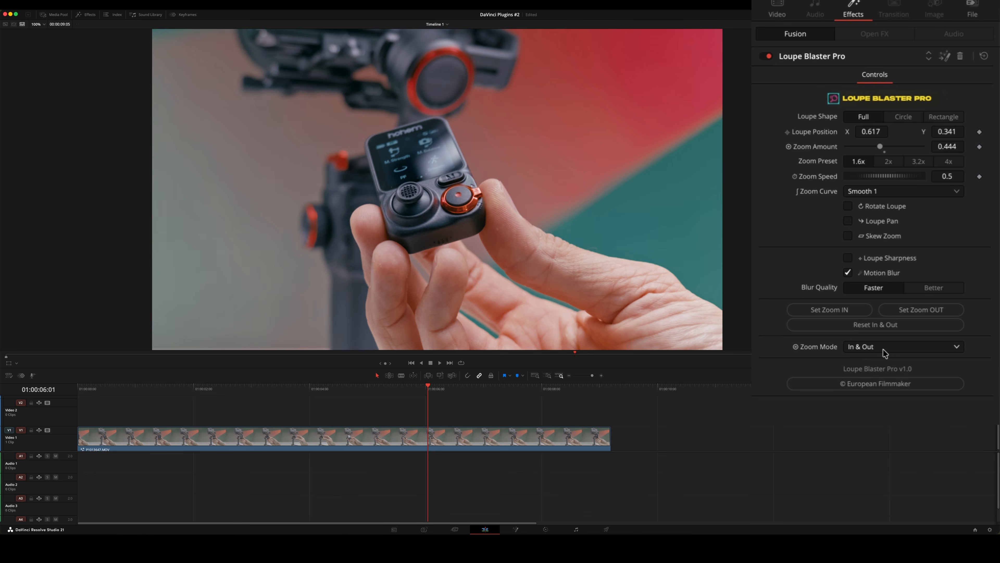
left_click(885, 353)
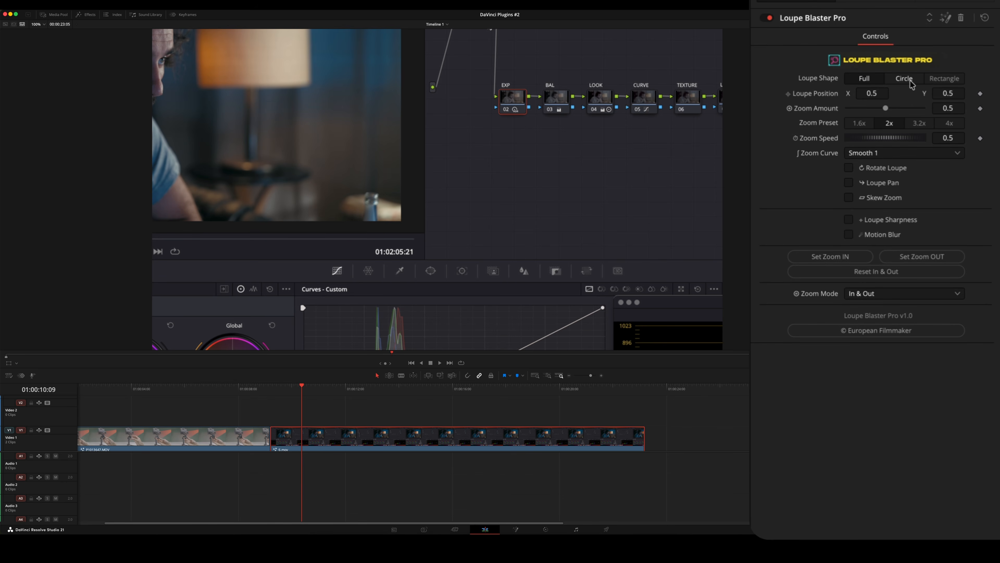
Change the Loupe Shape to Circle on the screen-capture clip and position it at X 0.381, Y 0.291.
left_click(901, 79)
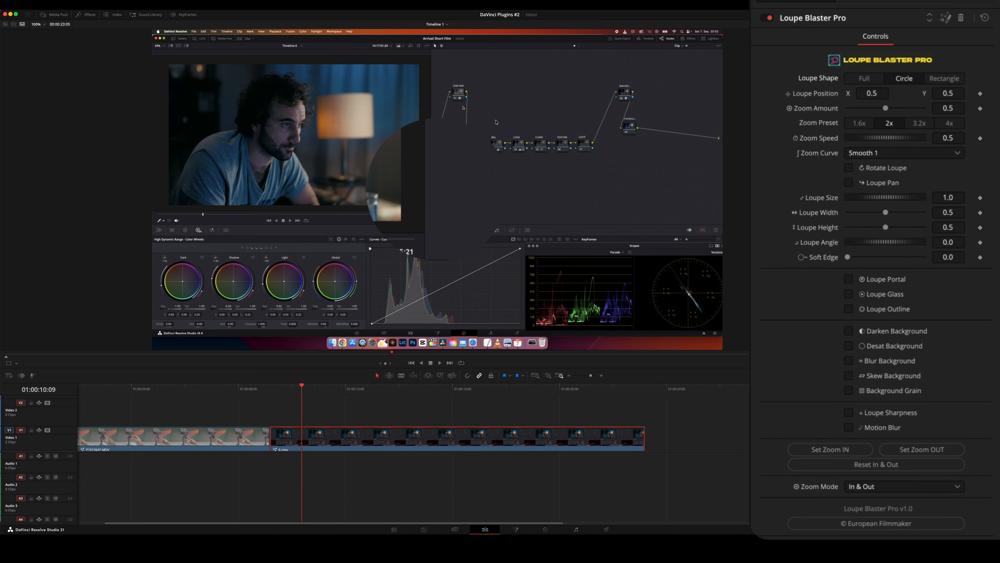
left_click_drag(948, 93, 973, 93)
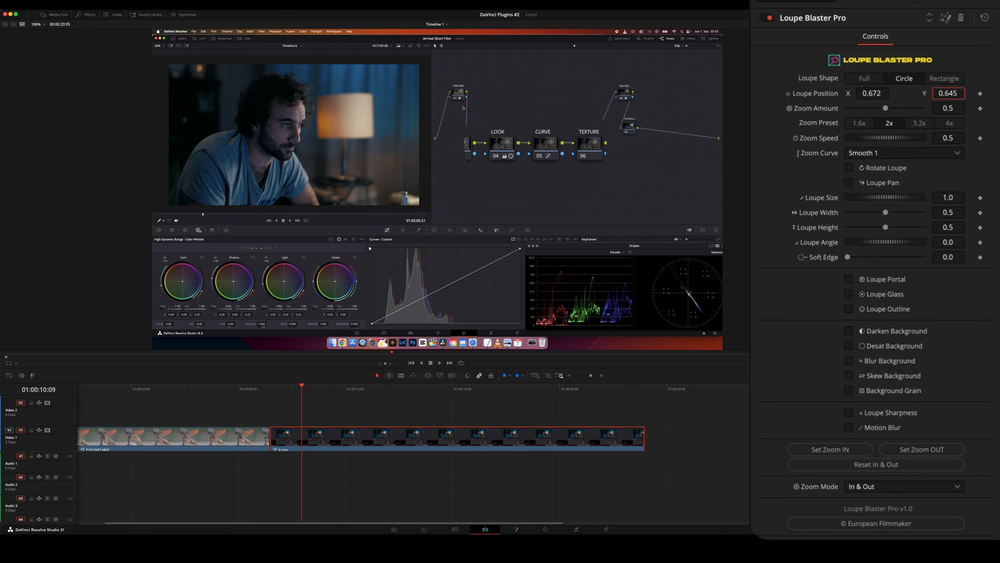
left_click_drag(872, 93, 814, 93)
left_click_drag(962, 93, 892, 93)
Try a Loupe Size of 1.197, width 0.635, height 0.558 and angle -27.9, and reset all four to their defaults.
left_click_drag(957, 197, 902, 243)
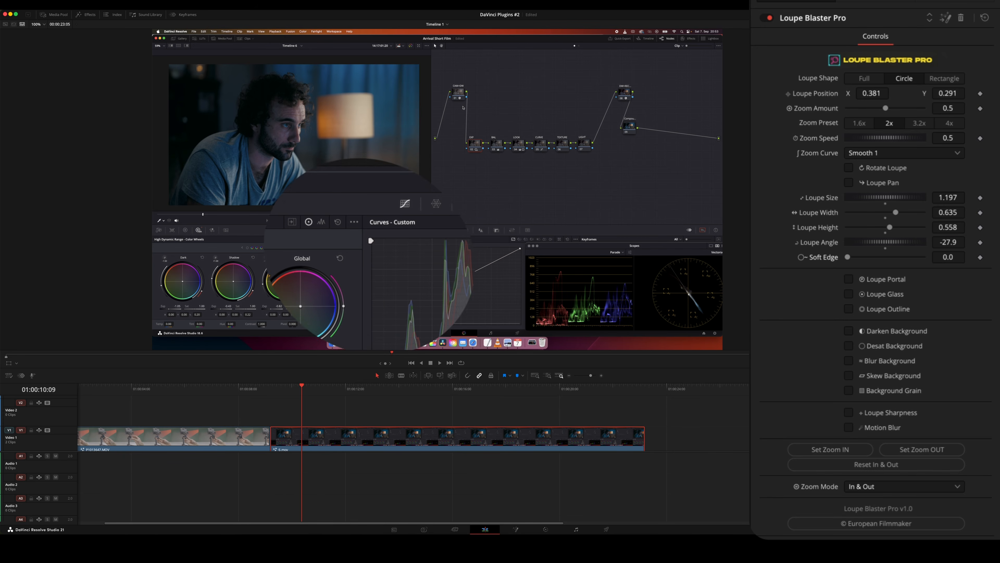
double_click(813, 197)
double_click(812, 227)
double_click(812, 242)
double_click(812, 213)
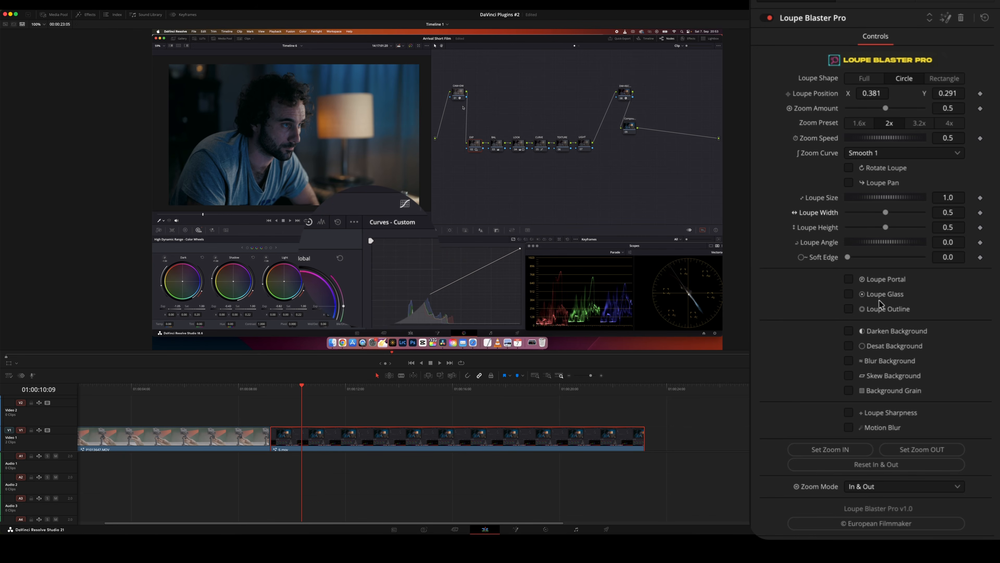
Enable Loupe Glass and set the loupe's X position to 0.413.
left_click(849, 294)
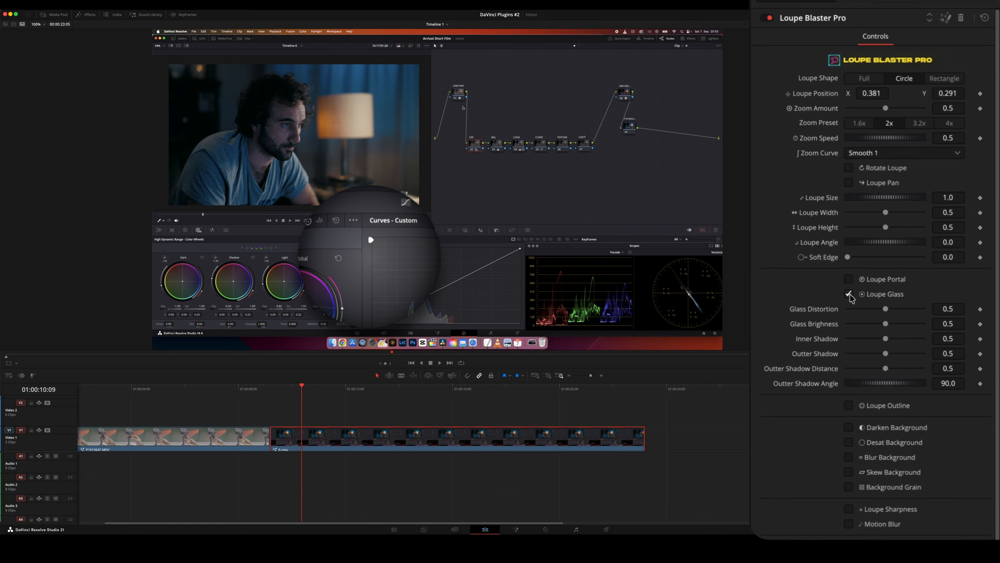
mouse_move(866, 93)
left_mouse_down()
mouse_move(918, 93)
mouse_move(832, 93)
mouse_move(879, 93)
mouse_move(870, 94)
left_mouse_up()
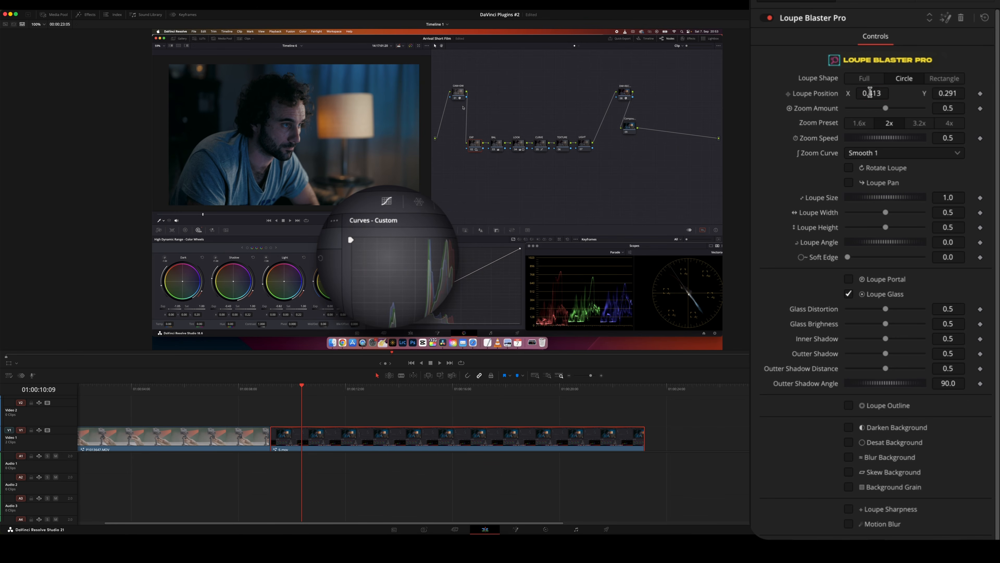
Try out the glass distortion, glass brightness, outer shadow and outer shadow distance settings, restoring each to its default.
left_click_drag(886, 308, 812, 308)
double_click(812, 309)
left_click_drag(886, 323, 831, 335)
key("super+z")
key("super+z")
left_click_drag(891, 354, 782, 354)
double_click(796, 355)
left_click_drag(885, 369, 824, 371)
double_click(812, 370)
Preview Darken Background and Desat Background one at a time, turning each off again.
left_click(849, 427)
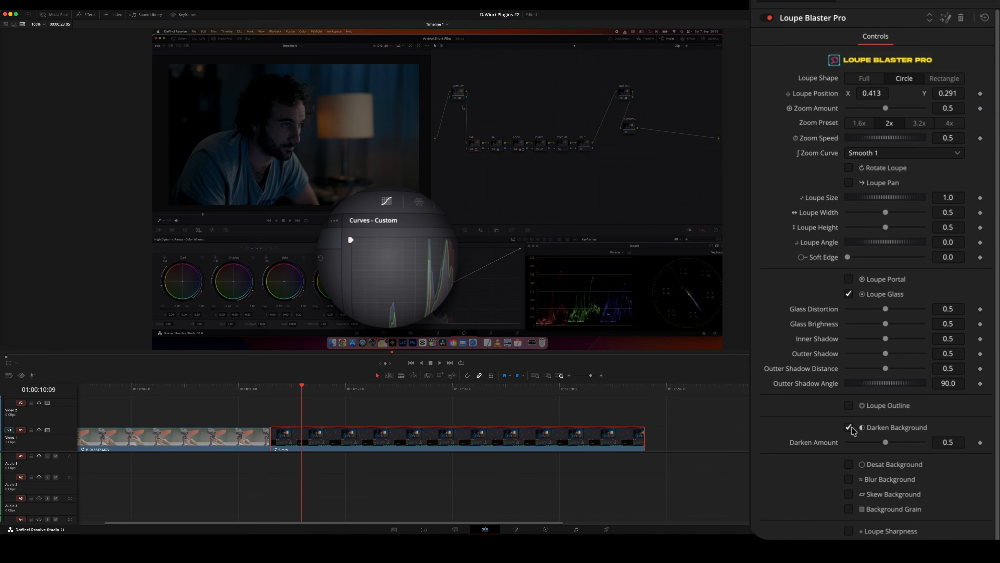
left_click(850, 427)
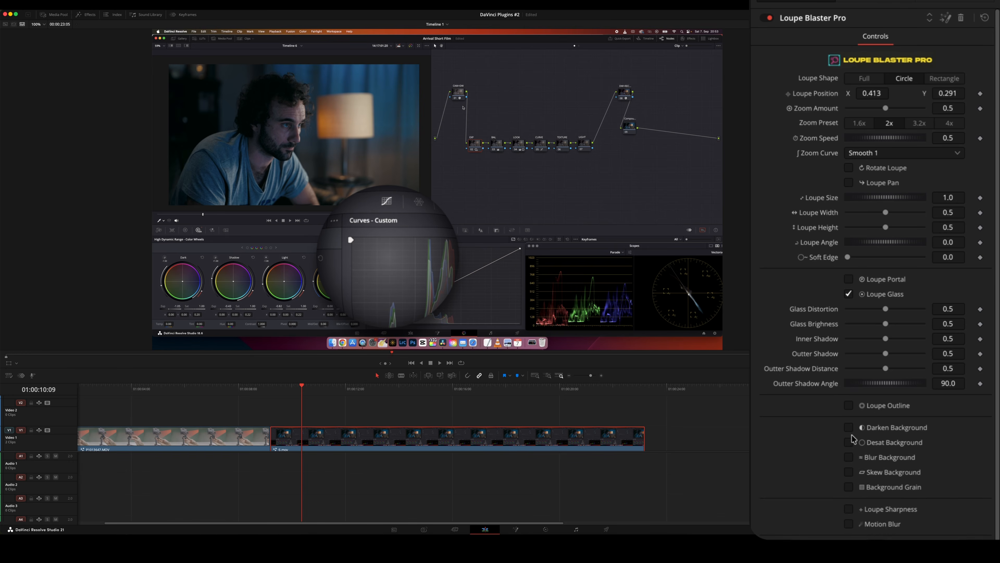
left_click(849, 443)
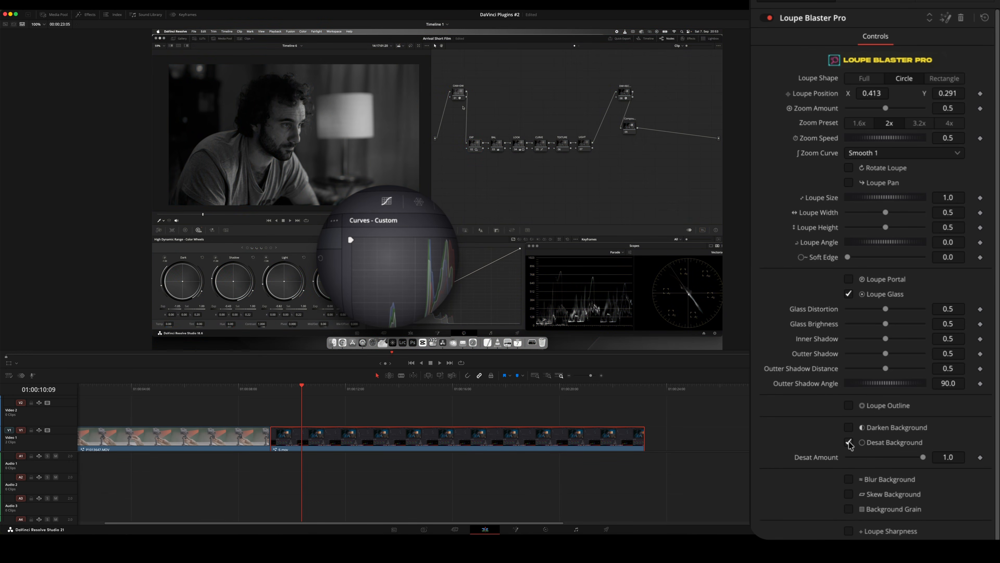
left_click(849, 443)
Preview Blur Background and Skew Background separately, turning each off again, and try Background Grain.
left_click(849, 458)
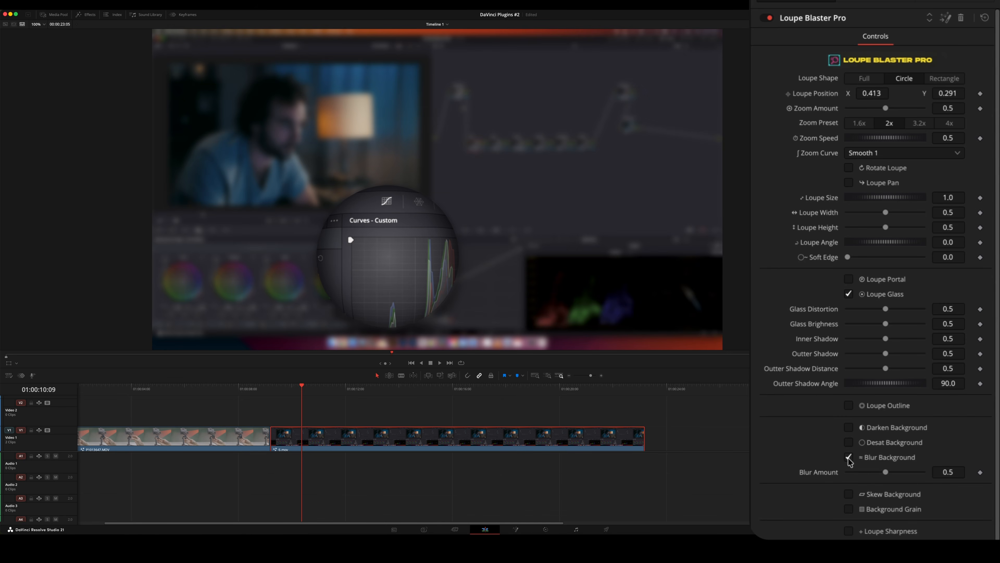
left_click(849, 458)
left_click(849, 472)
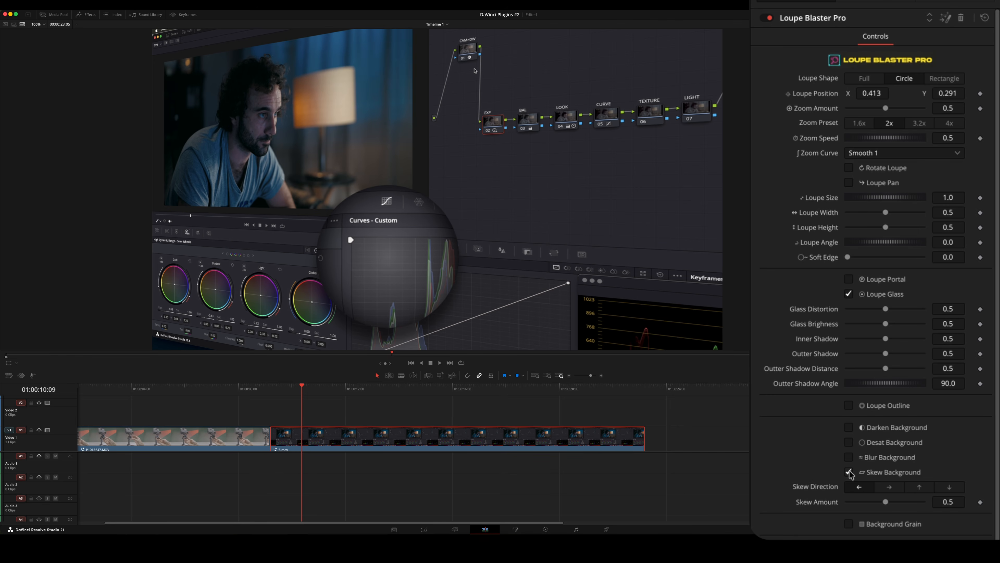
left_click(849, 472)
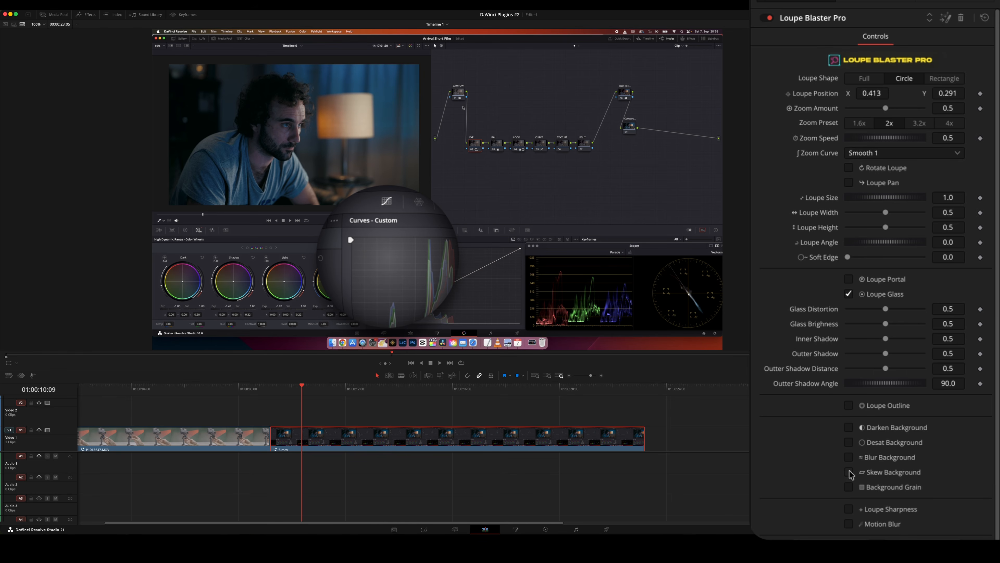
left_click(849, 488)
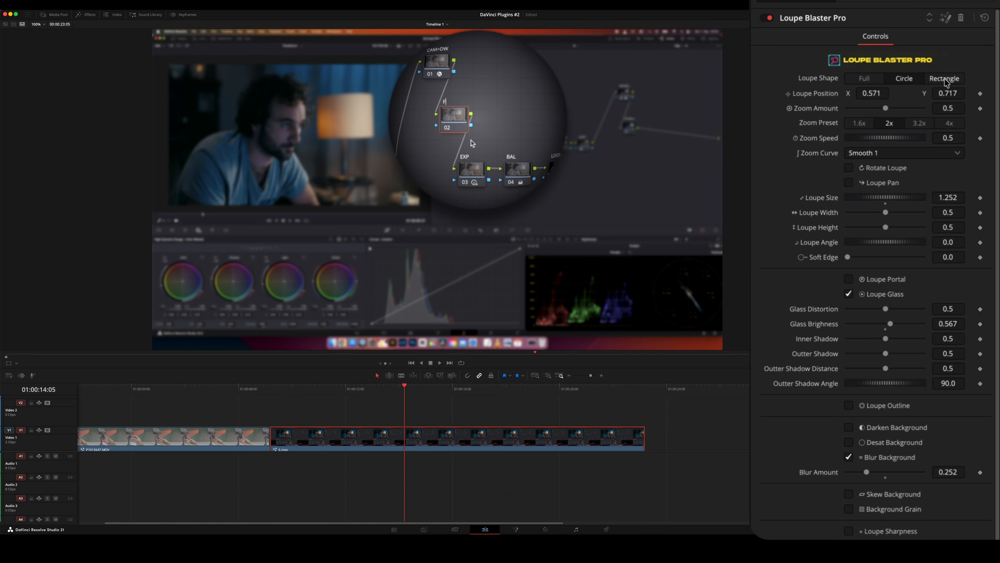
Change the Loupe Shape to Rectangle.
left_click(946, 79)
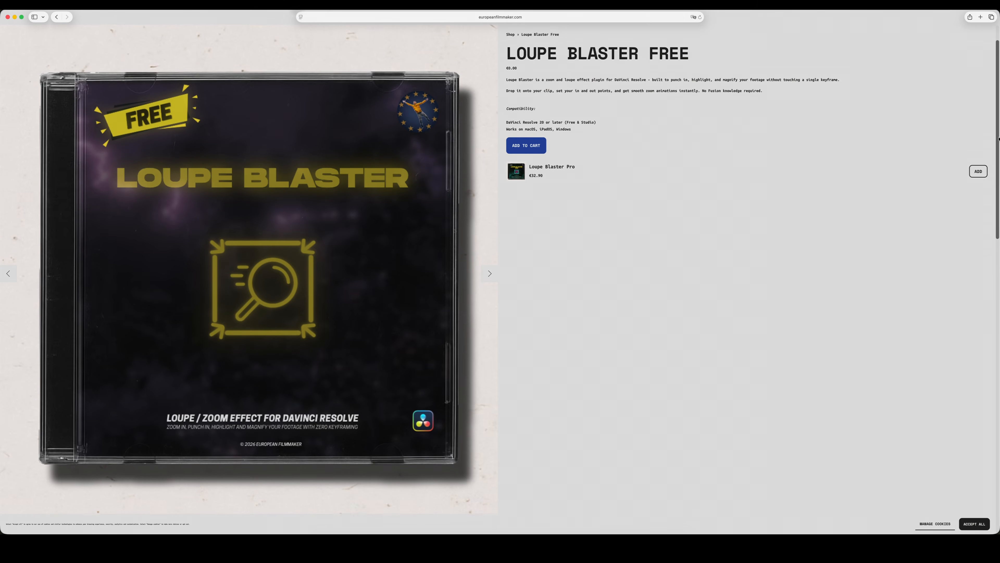
Look through the Loupe Blaster Free and Loupe Blaster Pro product pages on europeanfilmmaker.com.
scroll(998, 160, "down", 3)
left_click_drag(999, 160, 989, 260)
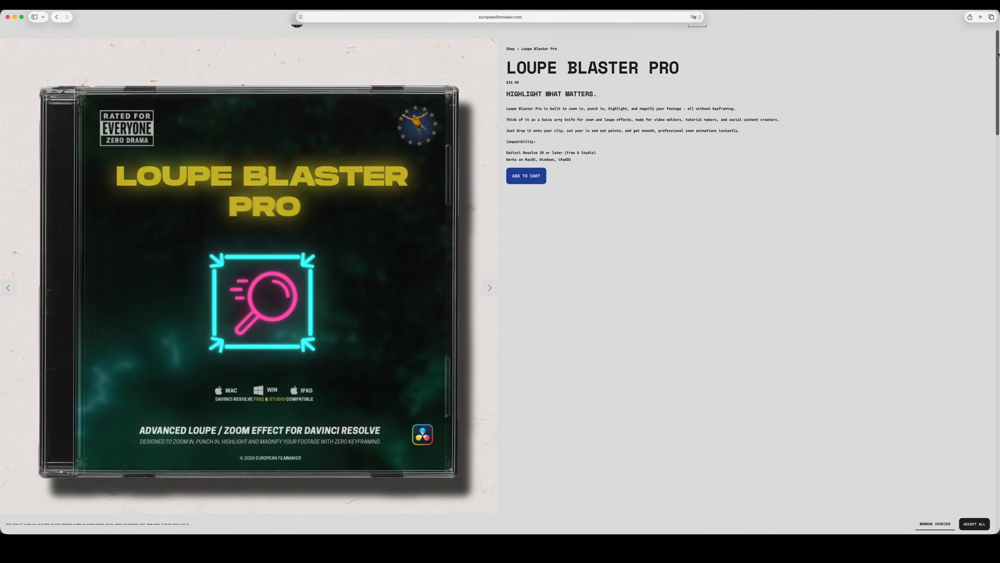
left_click_drag(998, 54, 998, 143)
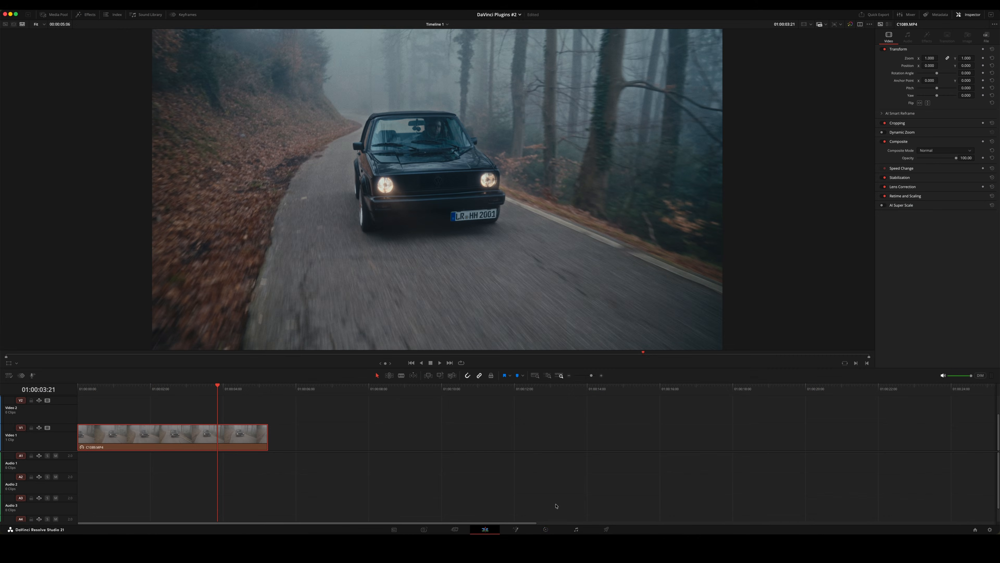
Switch to DaVinci Resolve and open the car clip on the Color page.
left_click(546, 530)
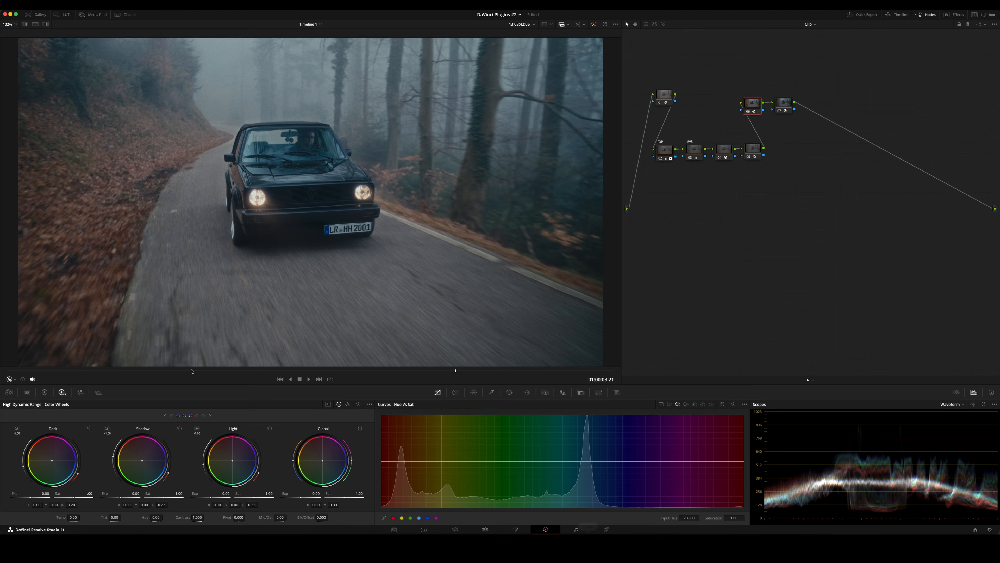
Play the car clip from its start, and compare the picture with all grades bypassed and restored.
key("Home")
key("space")
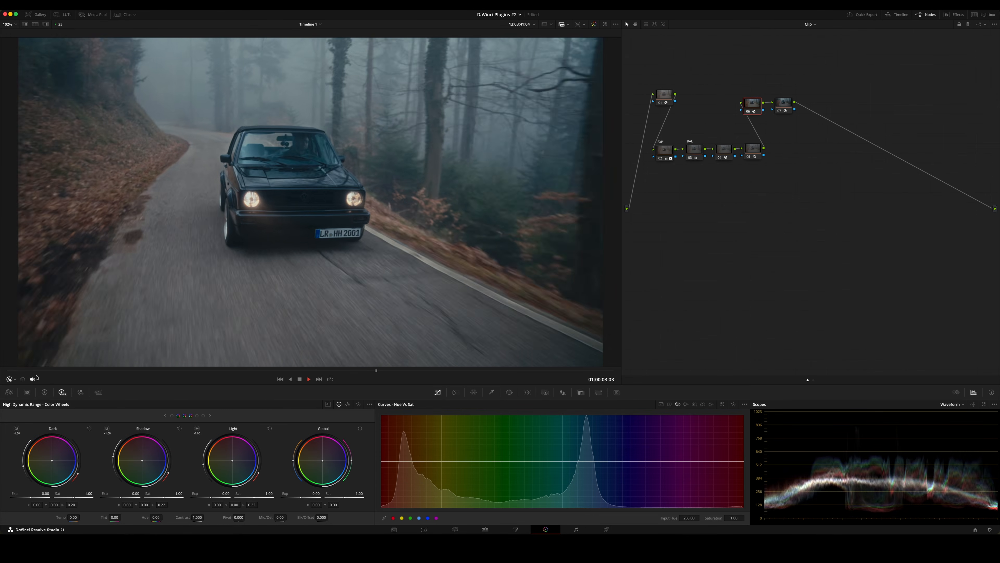
key("space")
left_click(593, 27)
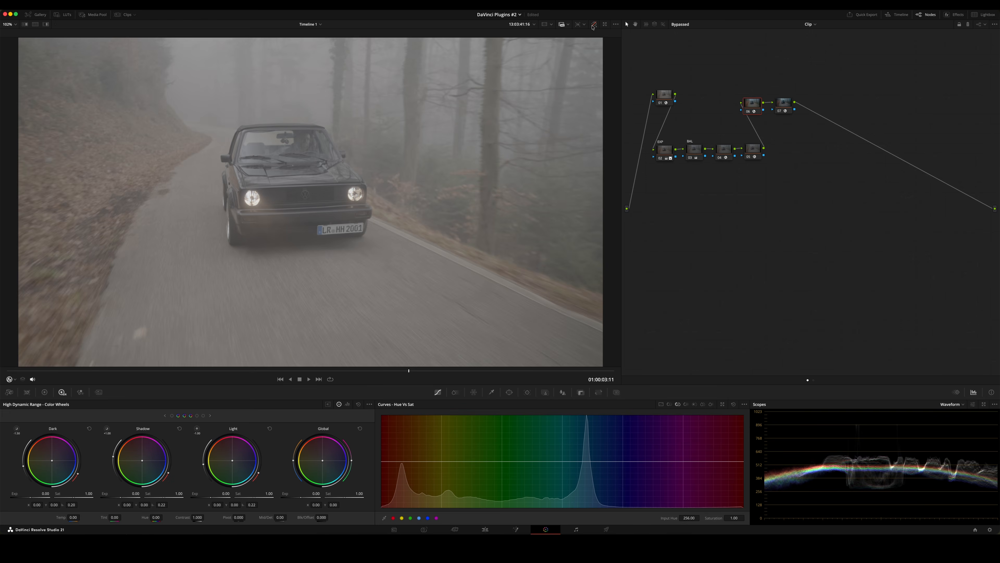
left_click(593, 26)
Add a serial node at the end of the node chain and apply the LensNode effect to it.
left_click(784, 103)
key("alt+s")
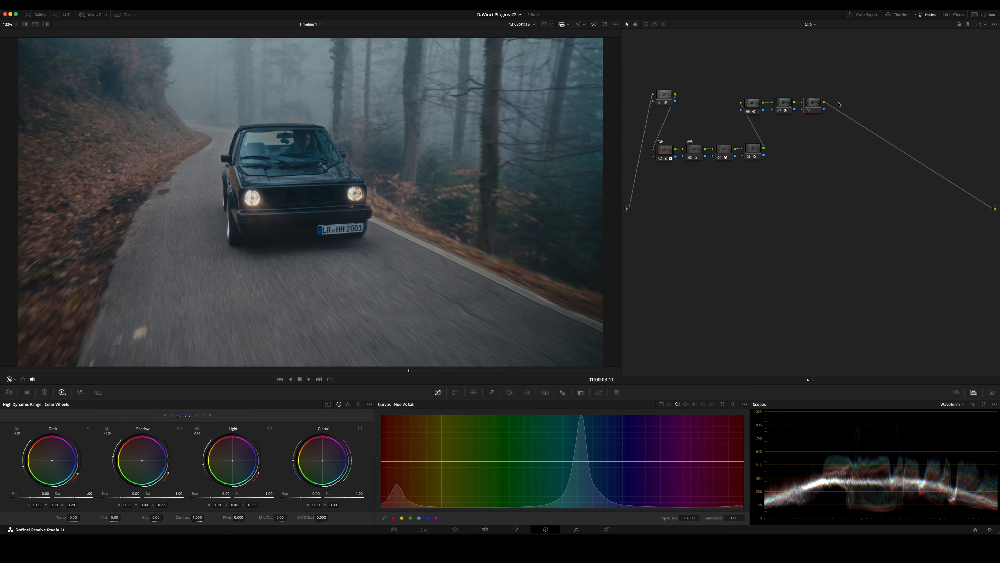
left_click(954, 15)
type("lensn")
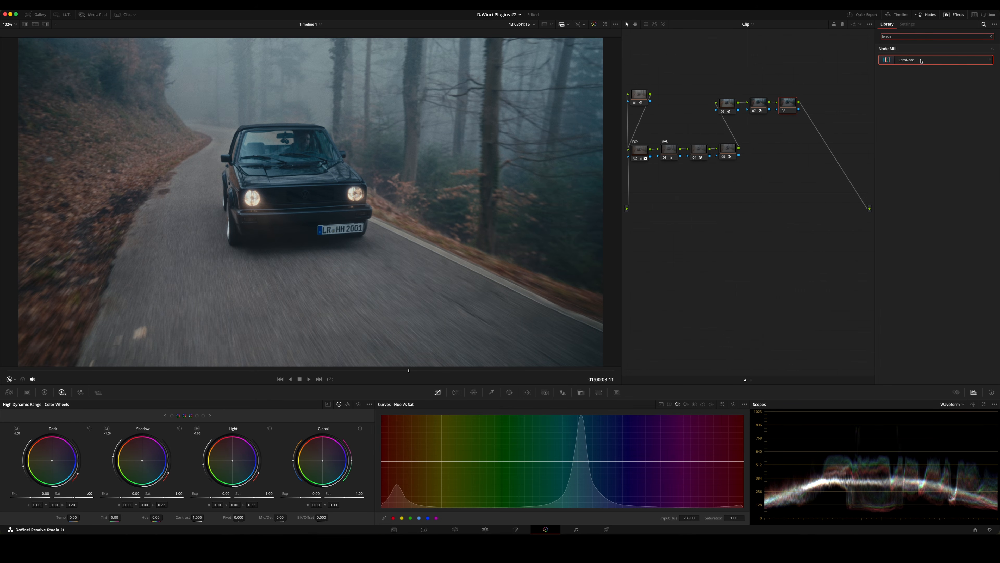
left_click_drag(814, 101, 795, 109)
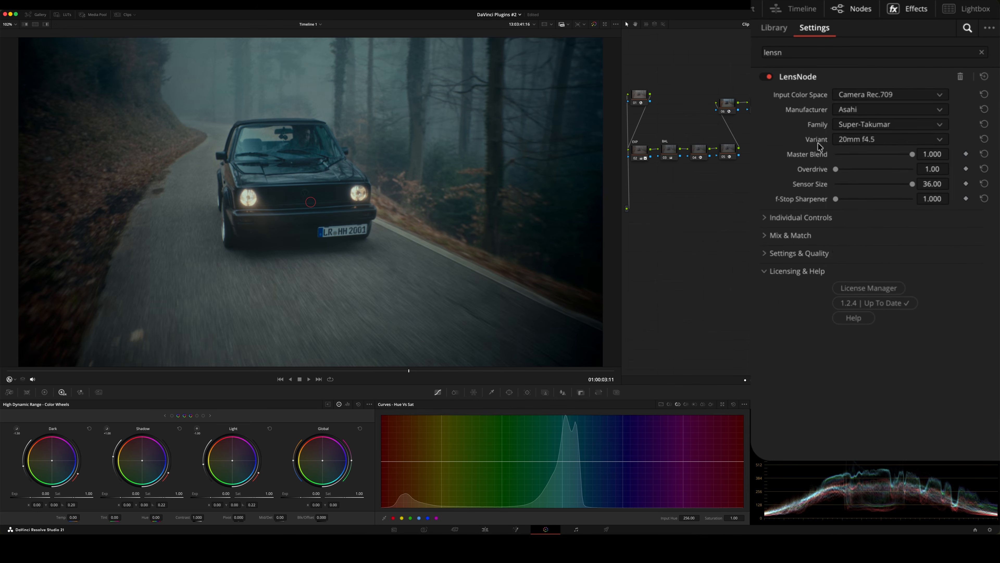
Try Cooke as the LensNode manufacturer, with the S4 lens family.
left_click(856, 118)
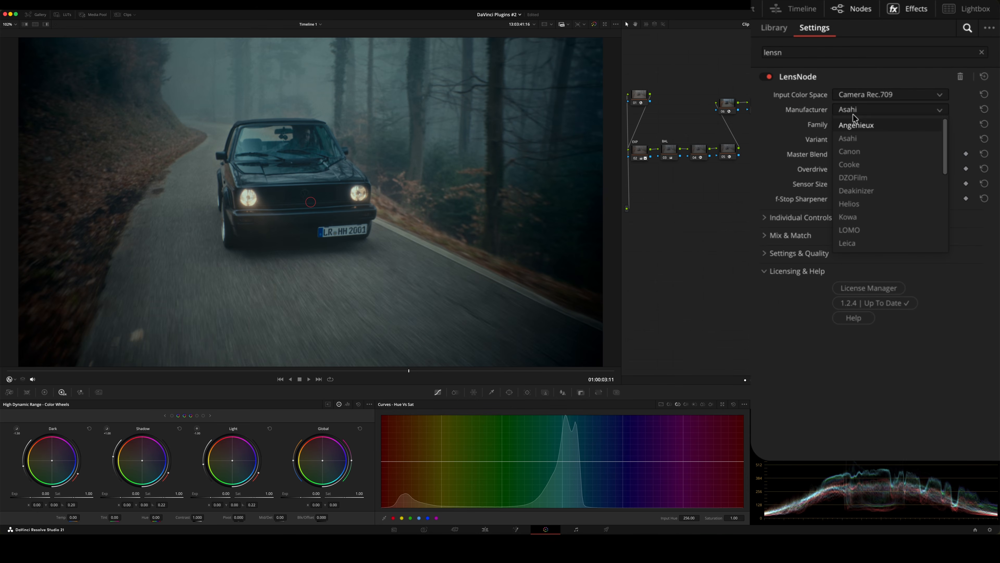
left_click(853, 168)
left_click(847, 125)
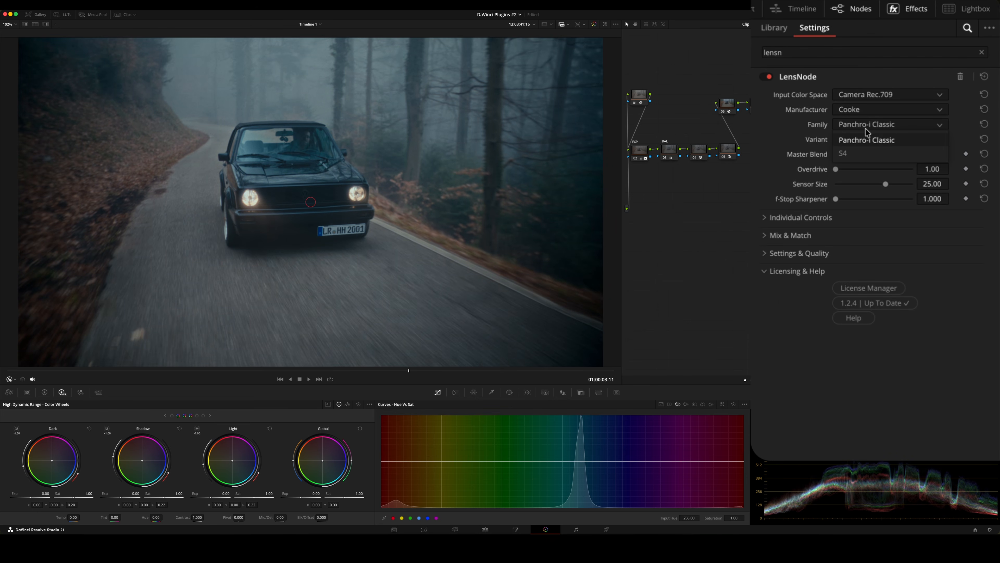
left_click(845, 153)
Try Canon, Helios, Leica and Nikon in turn as the lens manufacturer.
left_click(853, 116)
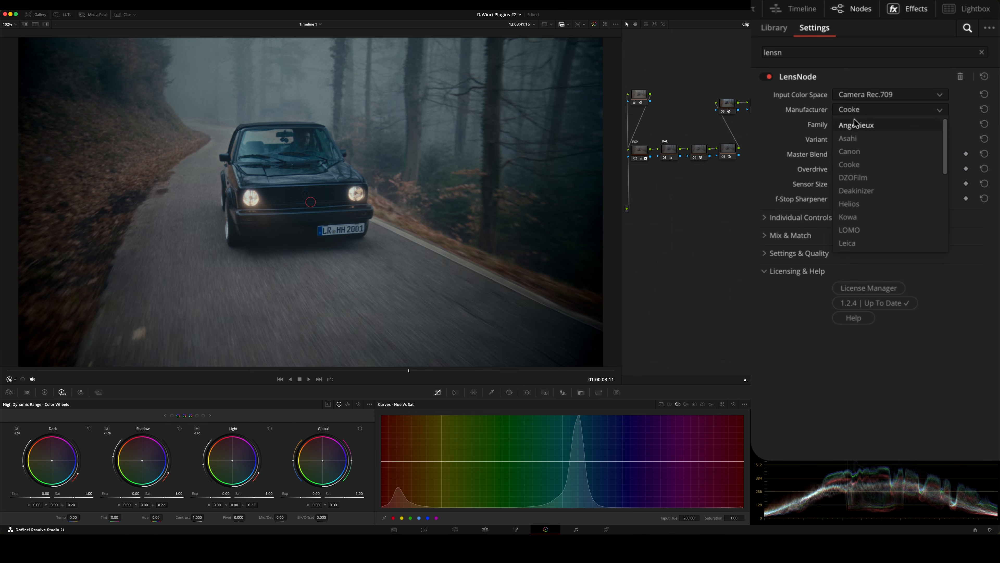
left_click(855, 154)
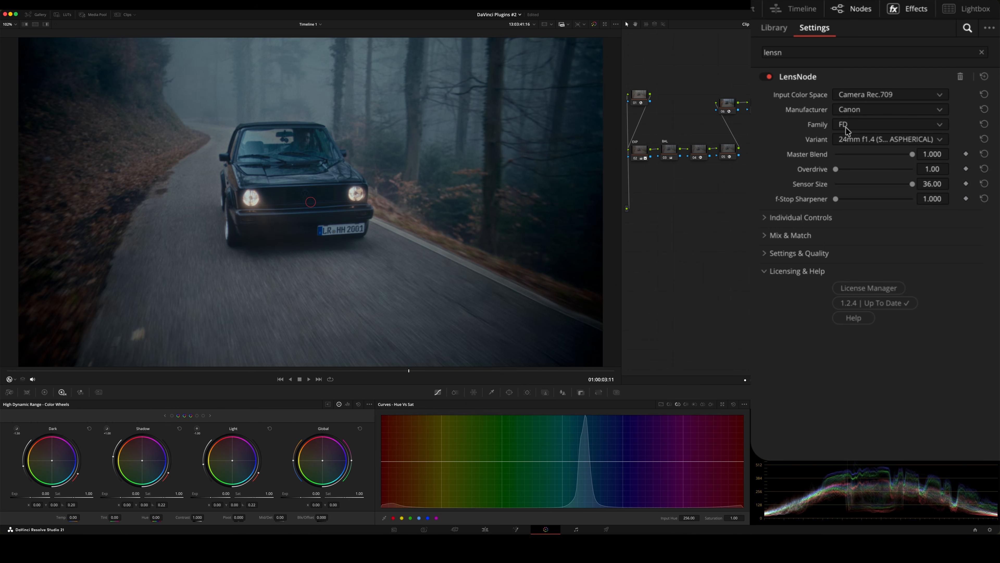
left_click(851, 112)
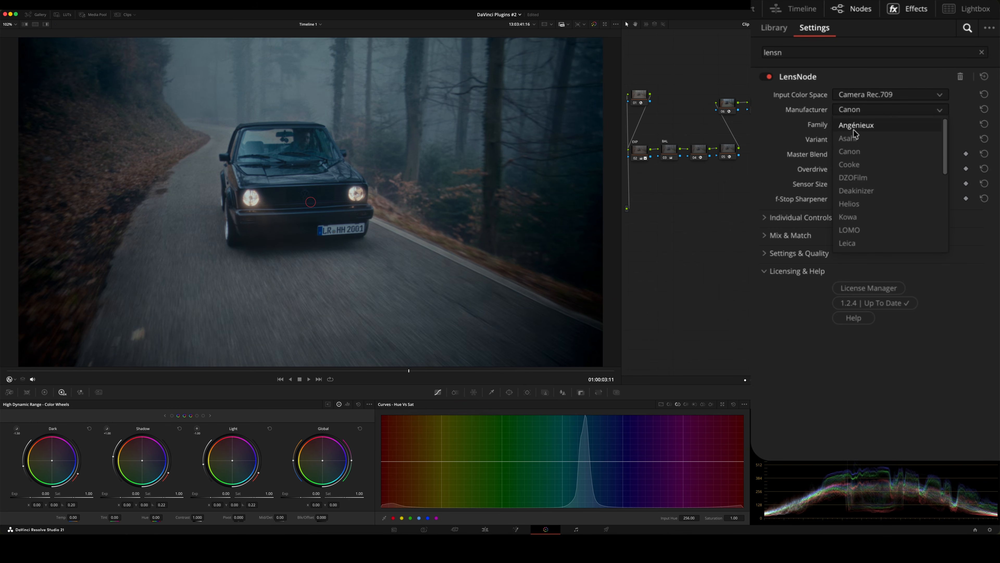
left_click(851, 204)
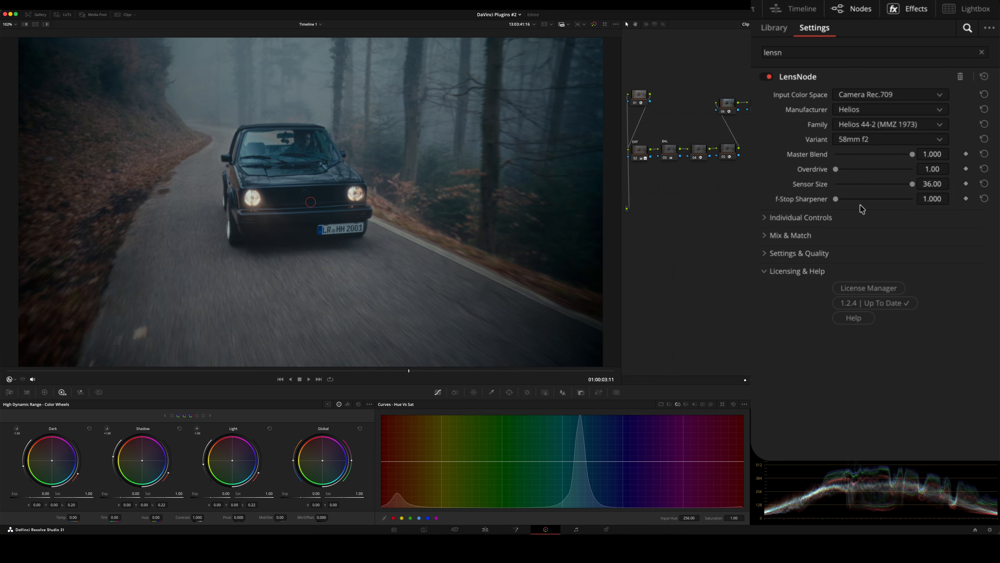
left_click(858, 115)
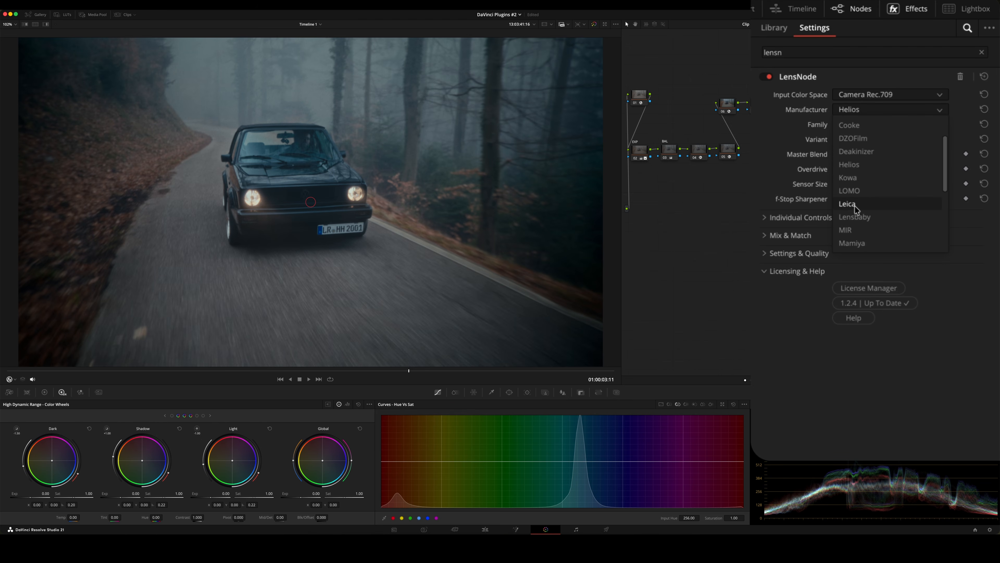
left_click(856, 205)
left_click(863, 114)
scroll(869, 221, "down", 3)
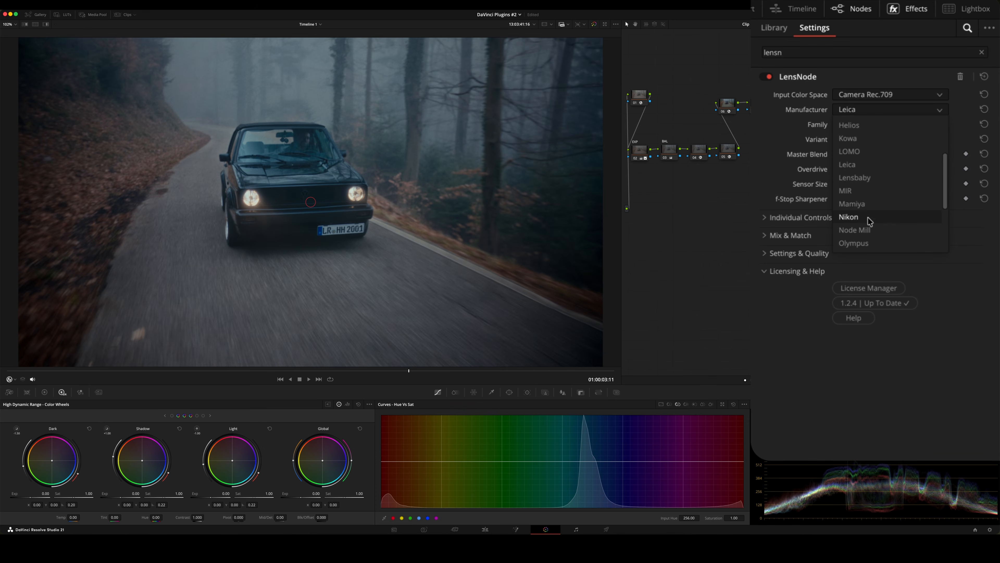
left_click(851, 218)
Set the lens manufacturer to Petzval Pro.
left_click(859, 118)
scroll(871, 218, "down", 3)
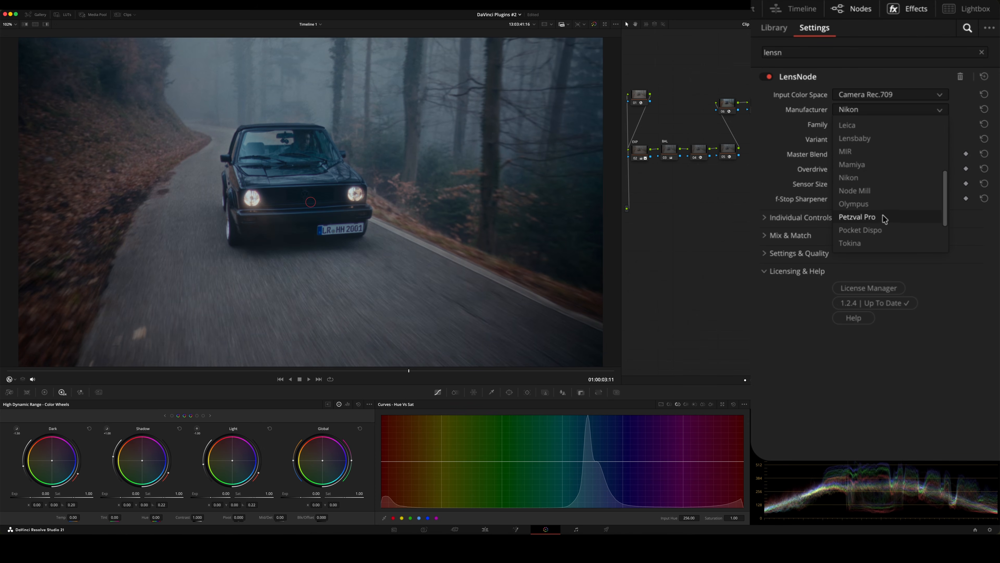
left_click(884, 219)
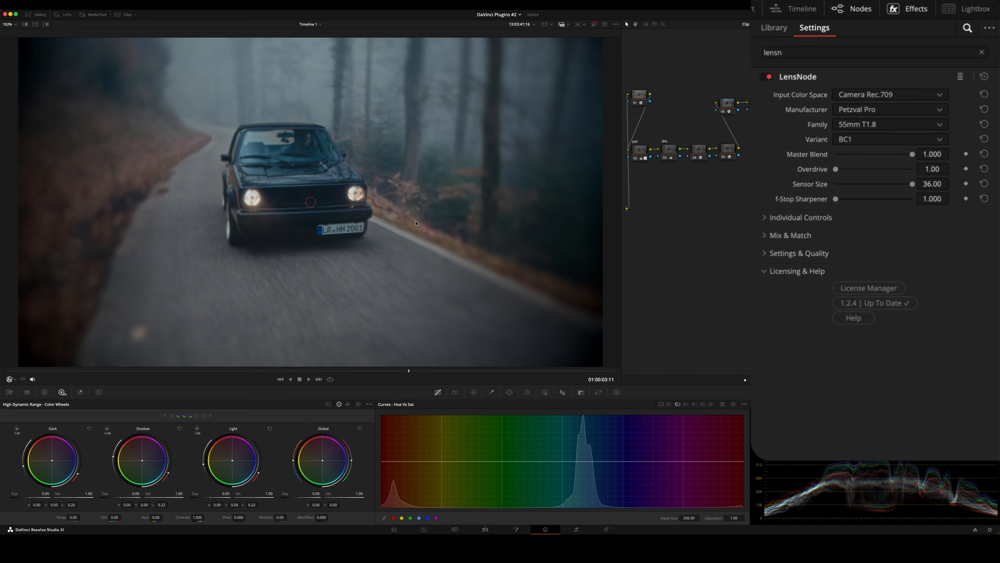
Try out Master Blend and Overdrive, and set Sensor Size to 27.45 and f-Stop Sharpener to 1.760.
mouse_move(919, 153)
left_mouse_down()
mouse_move(842, 160)
mouse_move(932, 160)
left_mouse_up()
mouse_move(835, 169)
left_mouse_down()
mouse_move(958, 173)
mouse_move(831, 175)
left_mouse_up()
mouse_move(913, 184)
left_mouse_down()
mouse_move(832, 189)
mouse_move(909, 192)
mouse_move(895, 191)
left_mouse_up()
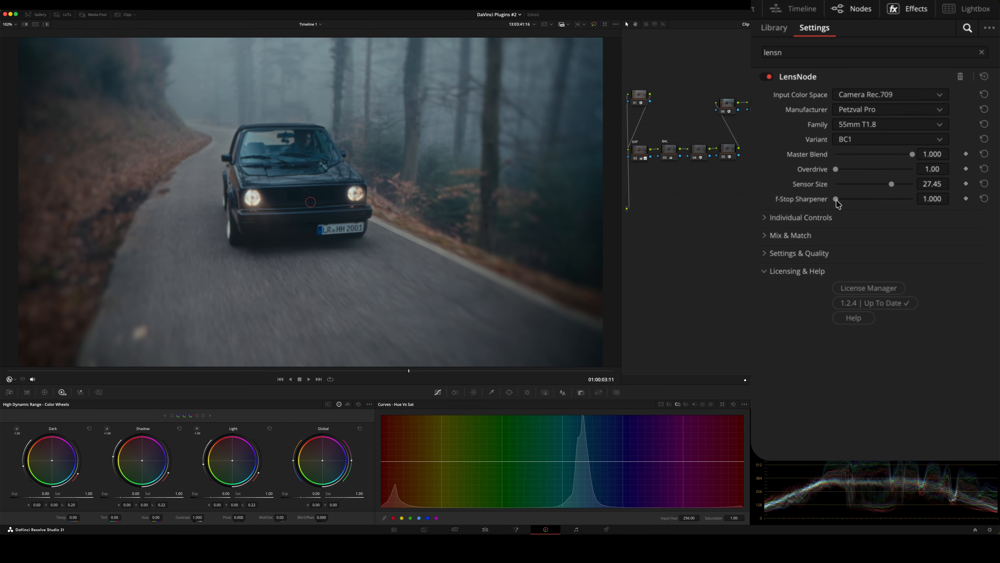
mouse_move(837, 199)
left_mouse_down()
mouse_move(908, 202)
mouse_move(805, 209)
mouse_move(844, 201)
left_mouse_up()
Expand Individual Controls and try out the lens gains, including Distortion, Bokeh Blur and Vignette, within their standard ranges.
scroll(803, 202, "down", 1)
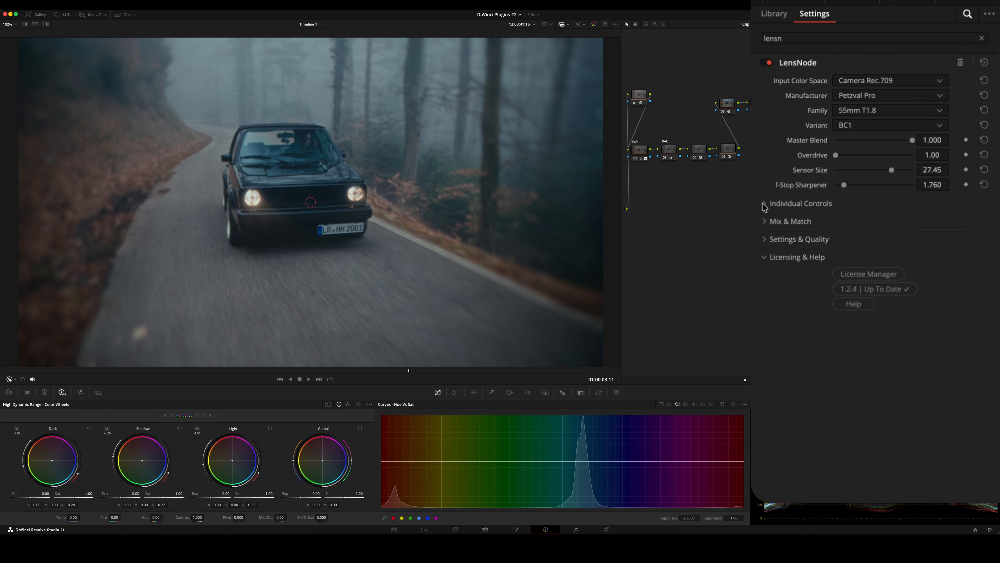
left_click(764, 203)
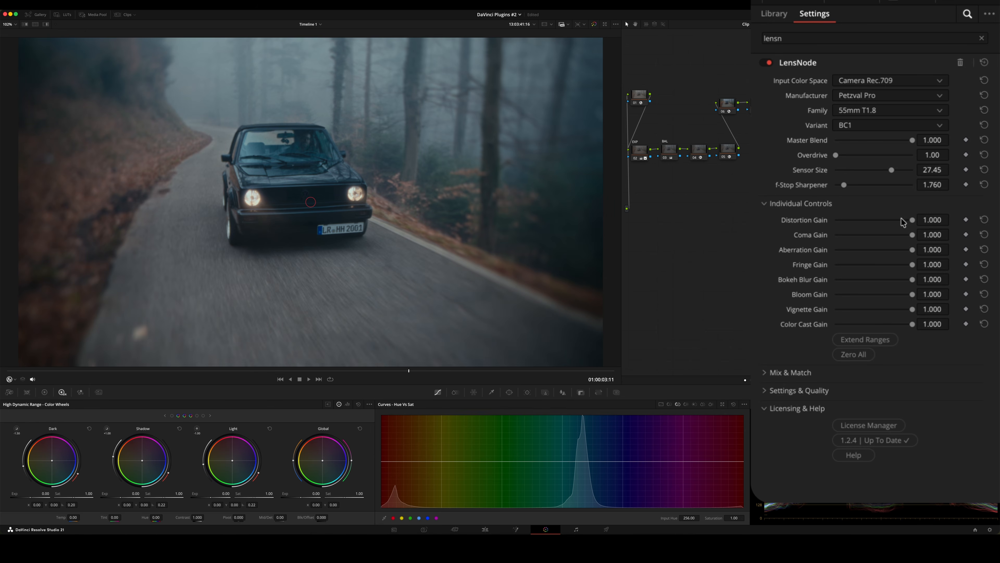
left_click_drag(913, 221, 968, 266)
left_click_drag(912, 283, 996, 298)
left_click_drag(911, 310, 935, 309)
Extend the individual gain ranges and set Distortion to 3.178, Coma to 4.729, Aberration to 10, Bokeh Blur to 1.163, Bloom to 3.101 and Color Cast to 2.636.
left_click(865, 340)
left_click_drag(843, 220, 896, 269)
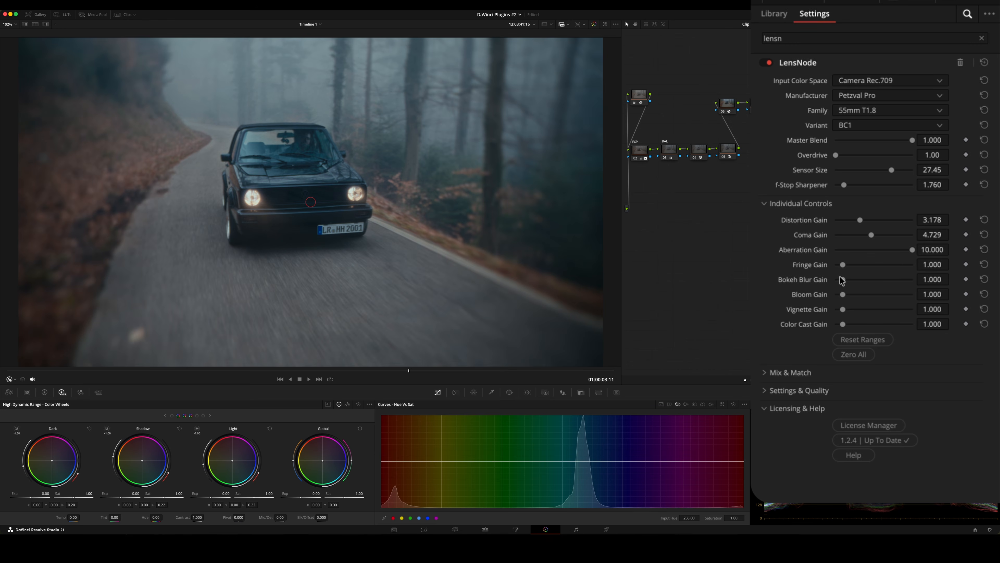
left_click_drag(842, 279, 856, 324)
Try out Bokeh Swirl and Depth Gain in the Creative Settings, examining the swirl near the frame's edge.
left_click(765, 391)
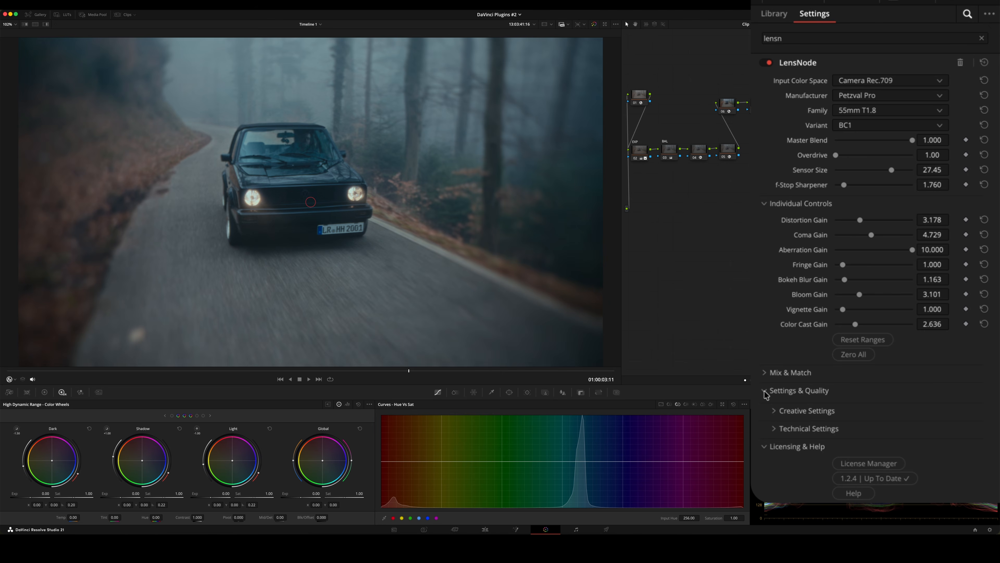
left_click(775, 412)
left_click_drag(871, 472, 998, 476)
scroll(87, 85, "up", 5)
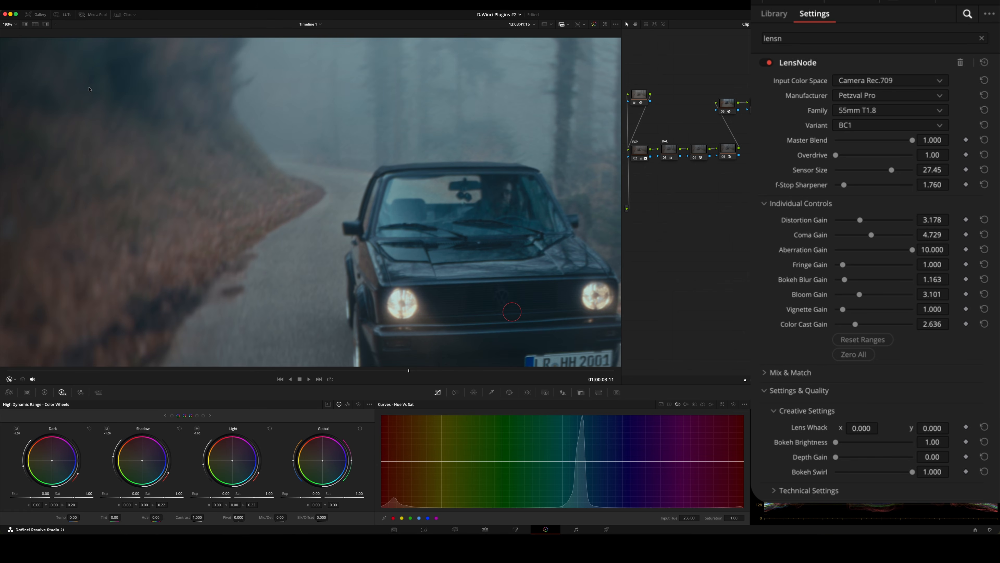
left_click_drag(913, 473, 963, 481)
mouse_move(836, 457)
left_mouse_down()
mouse_move(884, 459)
mouse_move(820, 467)
mouse_move(851, 463)
left_mouse_up()
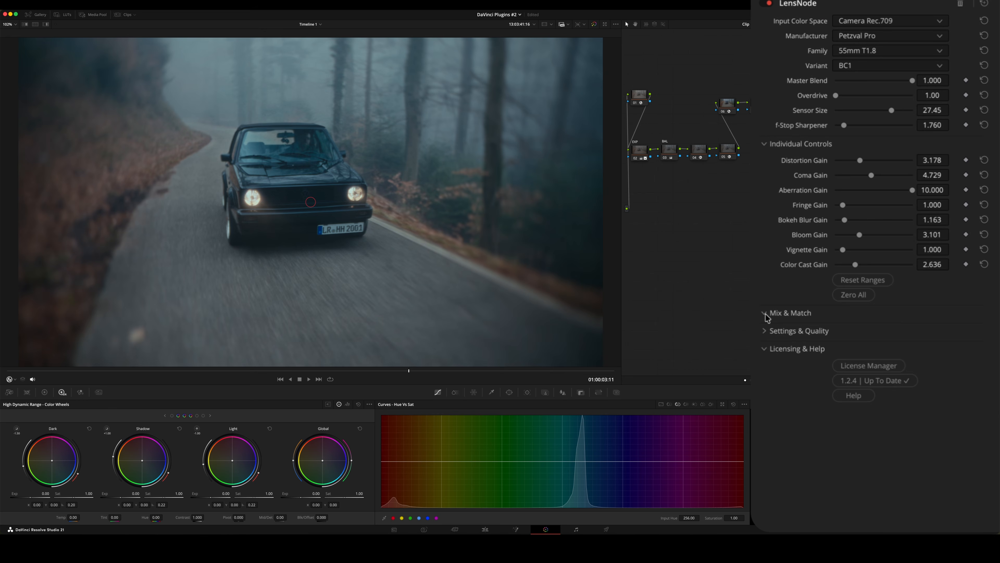
In Mix & Match, set the Coma Lens to Cooke Panchro-i Classic 21mm T2.2.
left_click(766, 314)
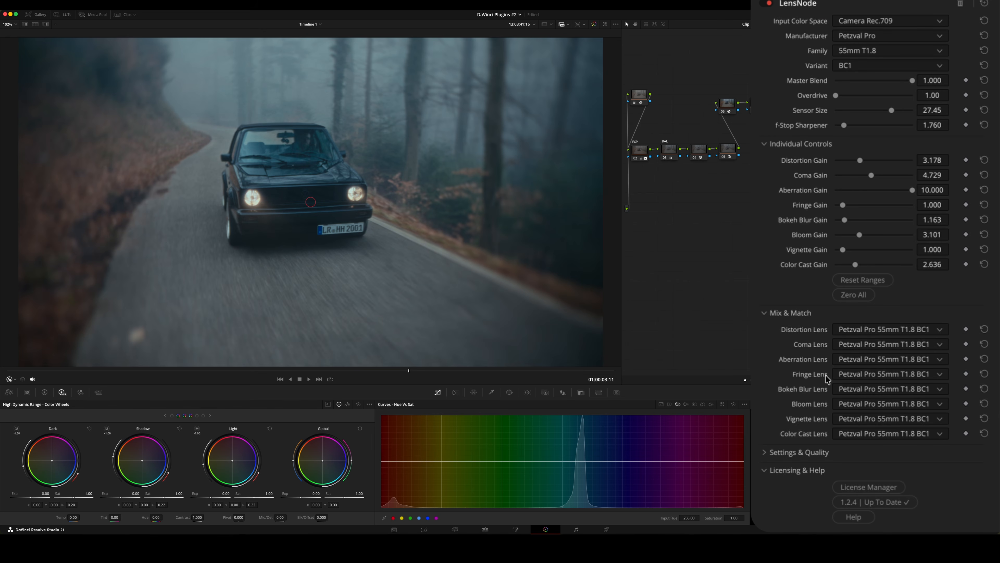
left_click(849, 347)
key("c")
scroll(854, 359, "up", 2)
scroll(855, 360, "down", 2)
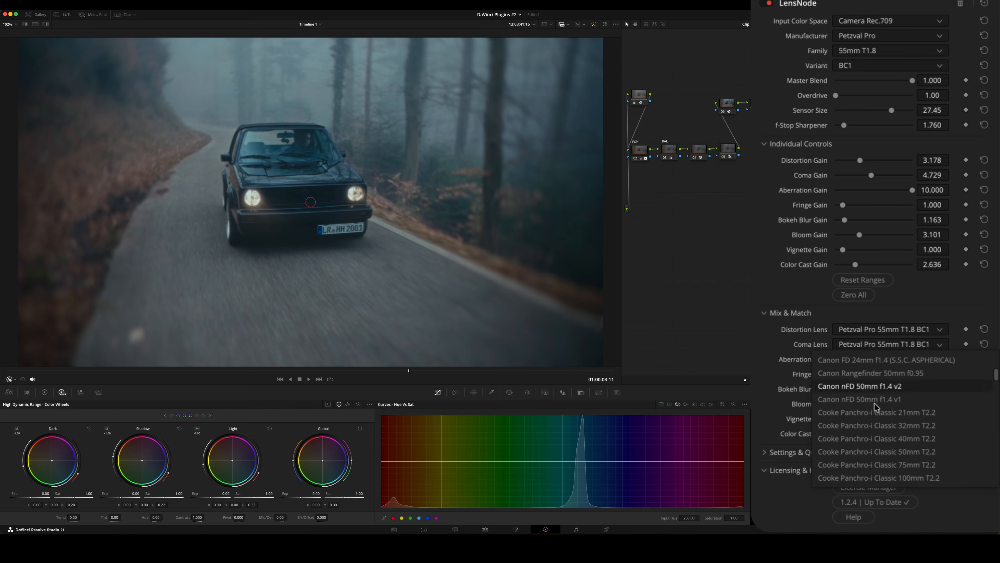
left_click(897, 413)
Set the Aberration Lens to Helios 58mm f2 v2 and the Fringe Lens to Canon nFD 50mm f1.4 v2.
left_click(854, 362)
key("h")
left_click(861, 375)
left_click(859, 376)
key("c")
left_click(884, 422)
Set the Bokeh Blur Lens to a LOMO T1.3 v2 lens.
left_click(861, 390)
key("l")
left_click(869, 406)
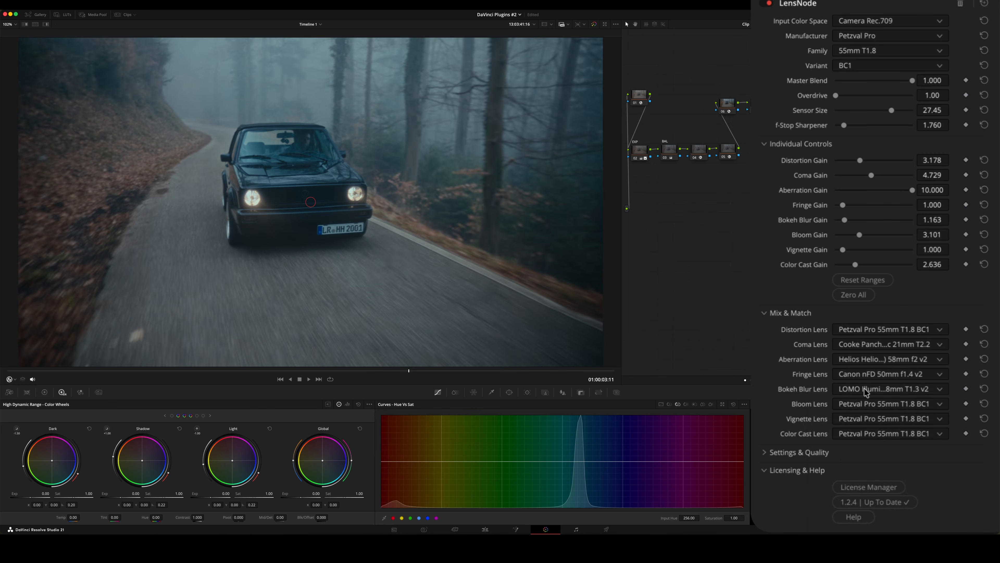
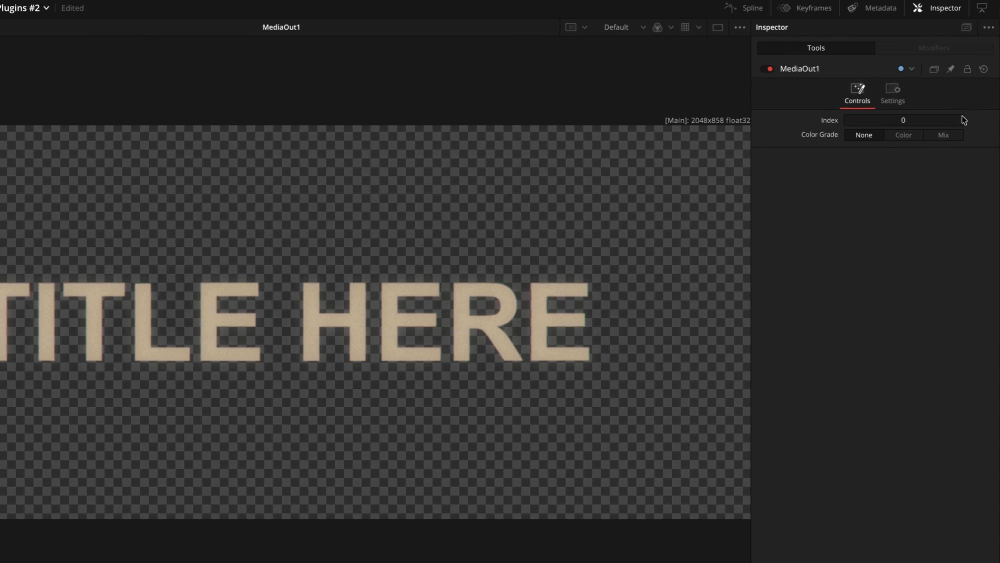
Set MediaOut1's Color Grade to Mix, and style the title node as red "MARTY" text in the Anton font.
left_click(946, 138)
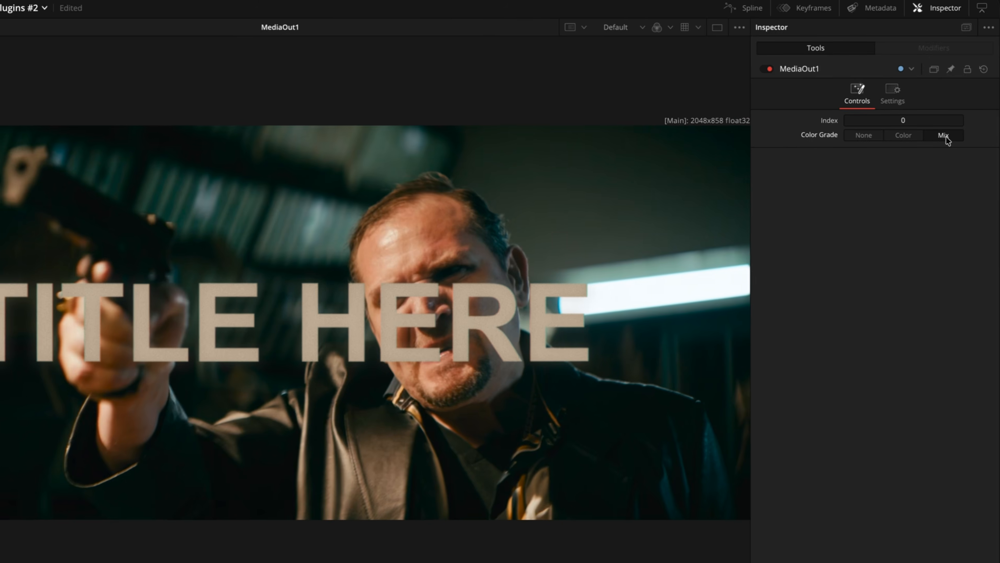
left_click_drag(66, 395, 70, 405)
left_click(952, 115)
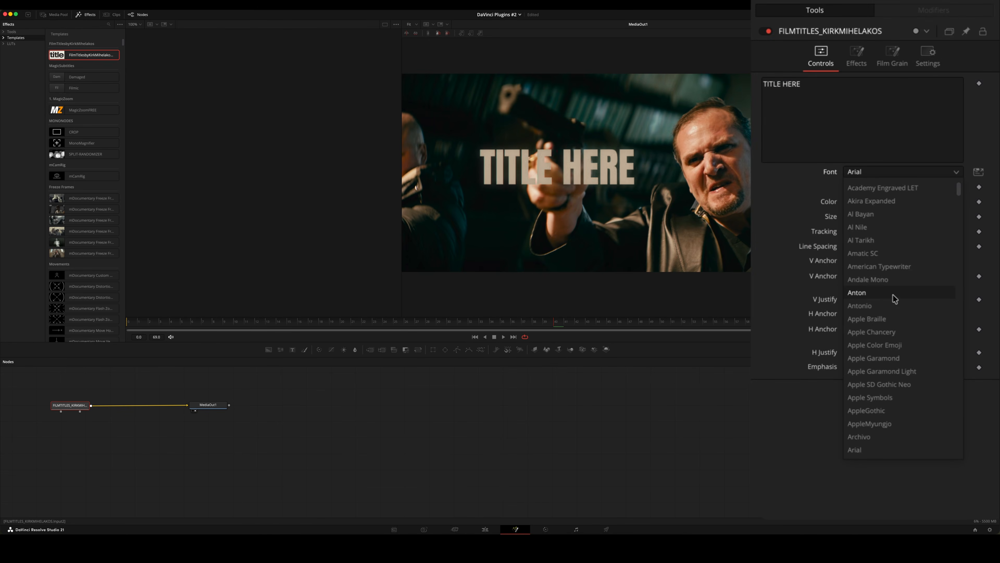
left_click(892, 294)
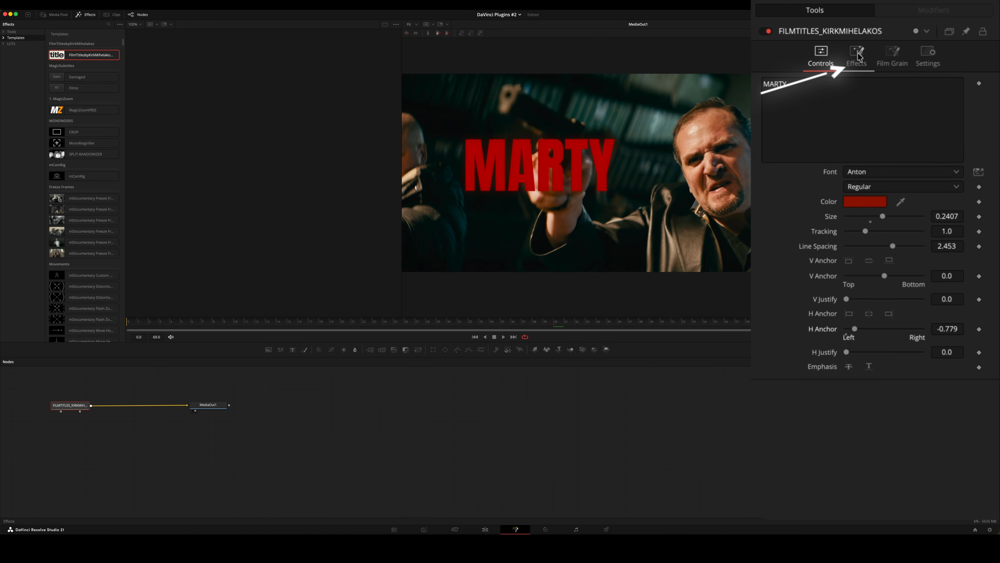
Set the title's Blur Strength to 2.13, Blur Anamorphism to 1.624, Glow Gain to 1.063, Glow Spread to 11.8, Lens Distortion to 0.27 and Chromatic Aberration to 0.01.
left_click(853, 56)
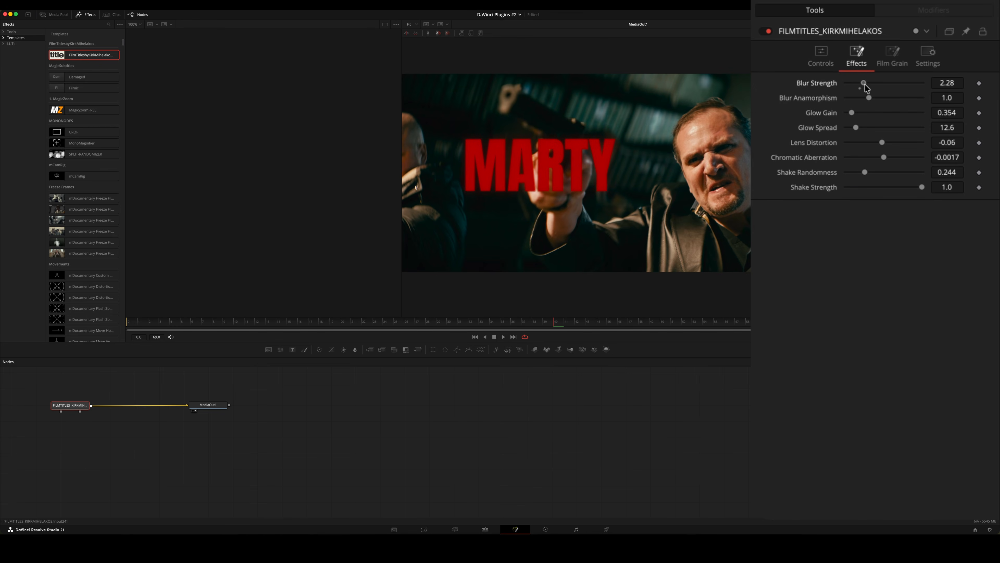
left_click_drag(870, 98, 902, 143)
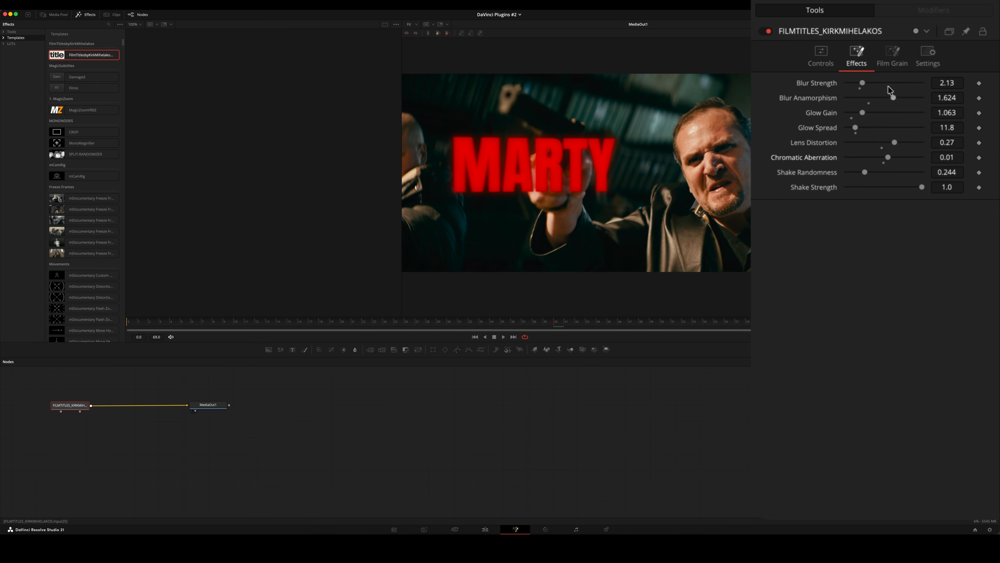
Set the title's Grain Size to 0.78, Grain Strength to 0.496 and Grain Softness to 0.299, and play back the composition.
left_click(886, 63)
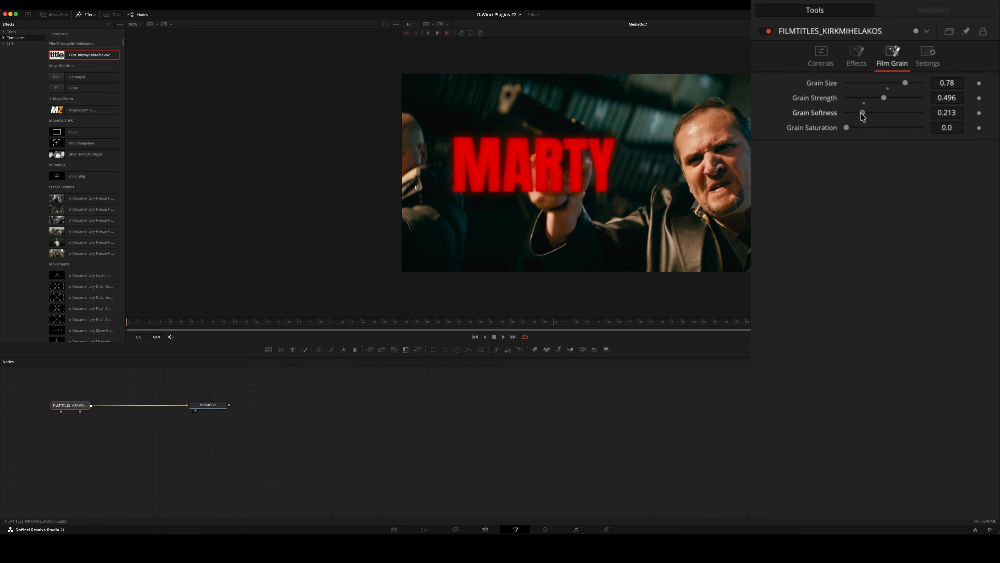
key("space")
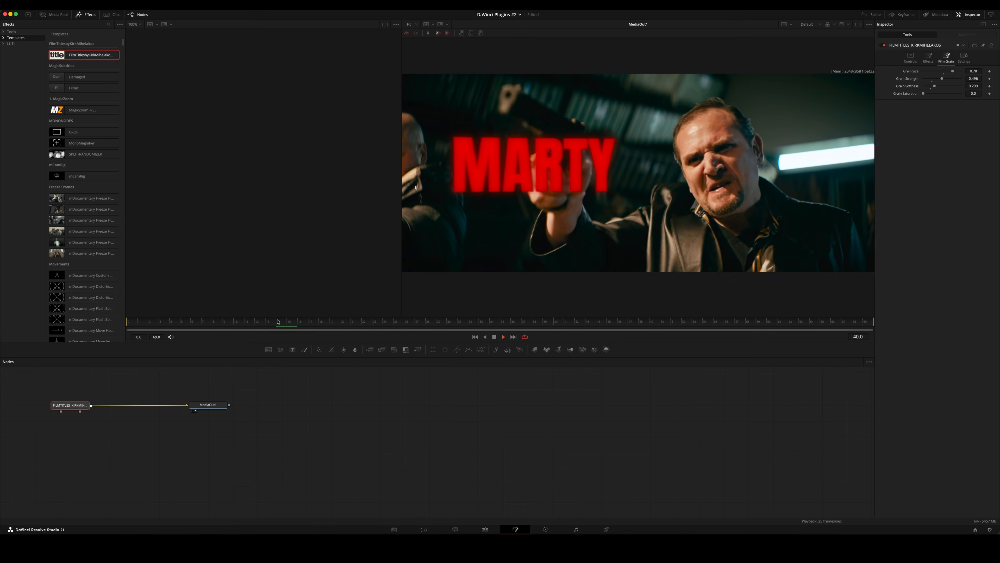
key("space")
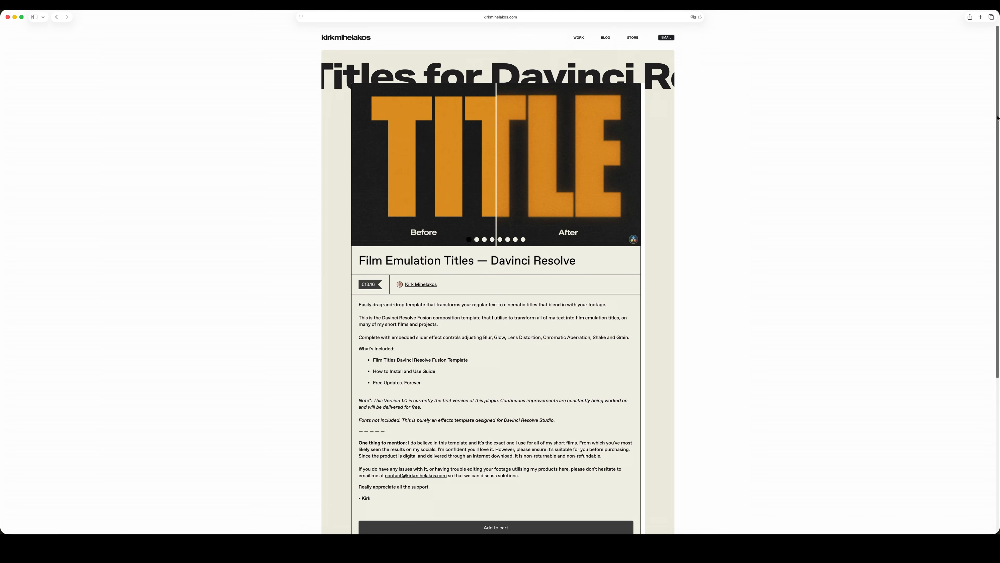
Switch to the browser and look through the Film Emulation Titles product page.
left_click_drag(998, 118, 999, 221)
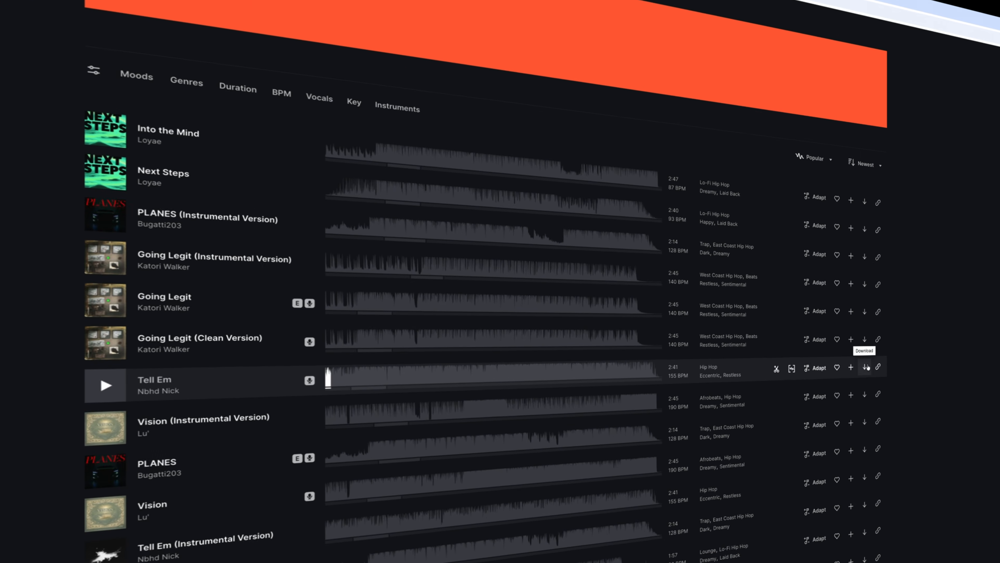
Download the "Tell Em" track from Epidemic Sound and add its file from the 02_Music folder to the timeline.
left_click(865, 367)
left_click(653, 452)
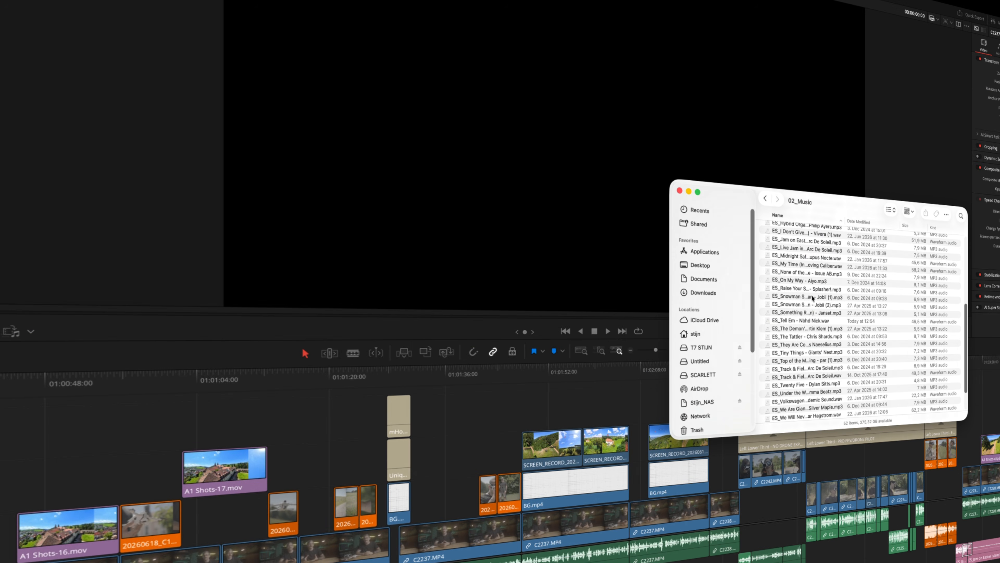
left_click_drag(810, 321, 1, 233)
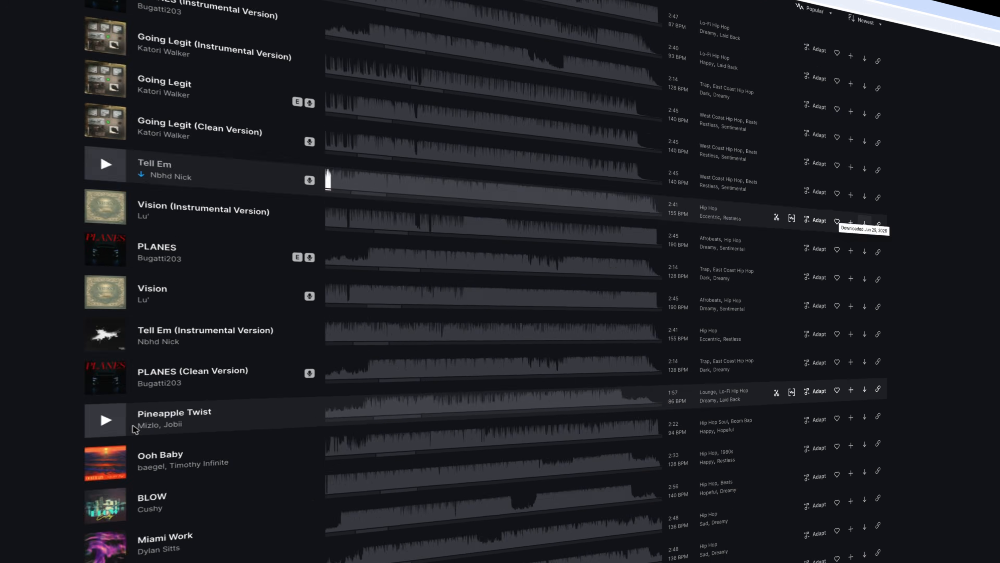
Preview another track further down the music list on the Epidemic Sound website.
scroll(489, 276, "down", 2)
left_click(107, 352)
left_click(395, 350)
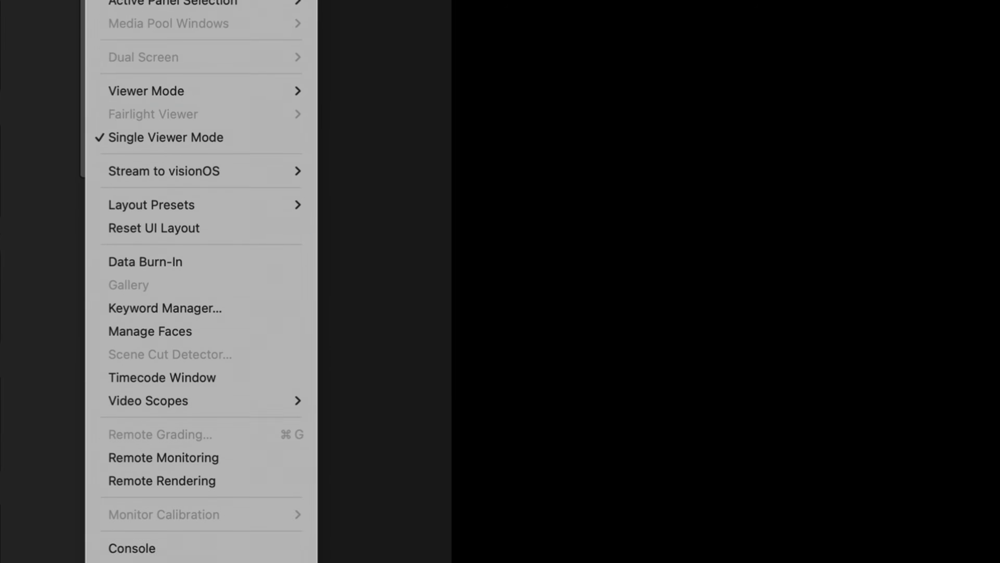
Open the Epidemic Sound workflow integration in DaVinci Resolve and add a track from its Hip Hop genre to the timeline.
mouse_move(292, 273)
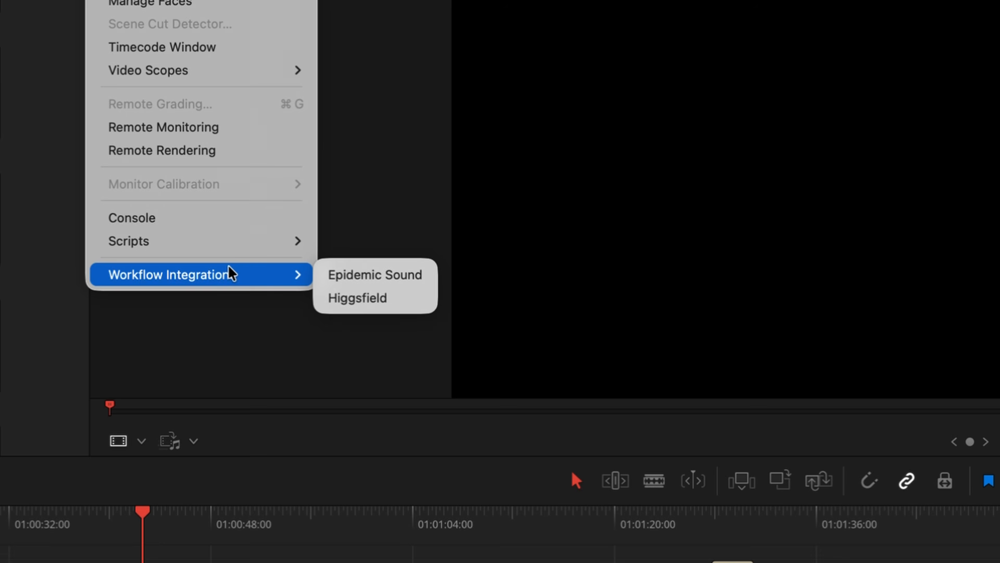
left_click(361, 272)
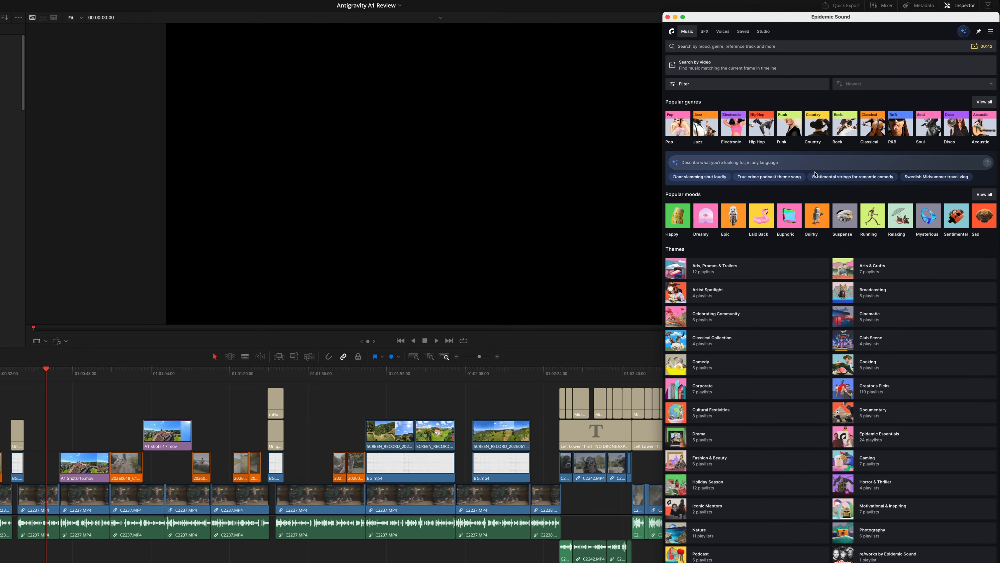
left_click(762, 124)
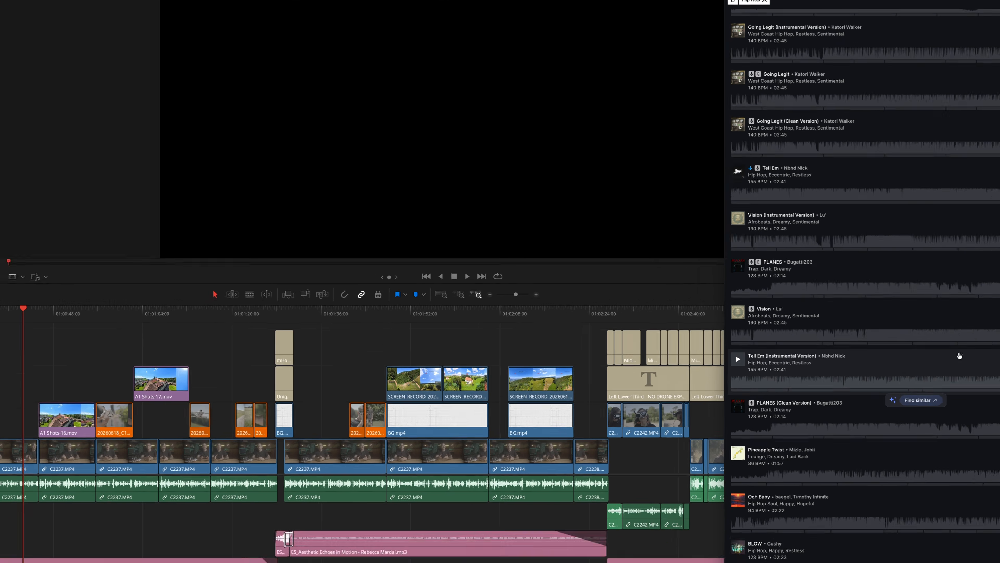
left_click_drag(869, 415, 425, 493)
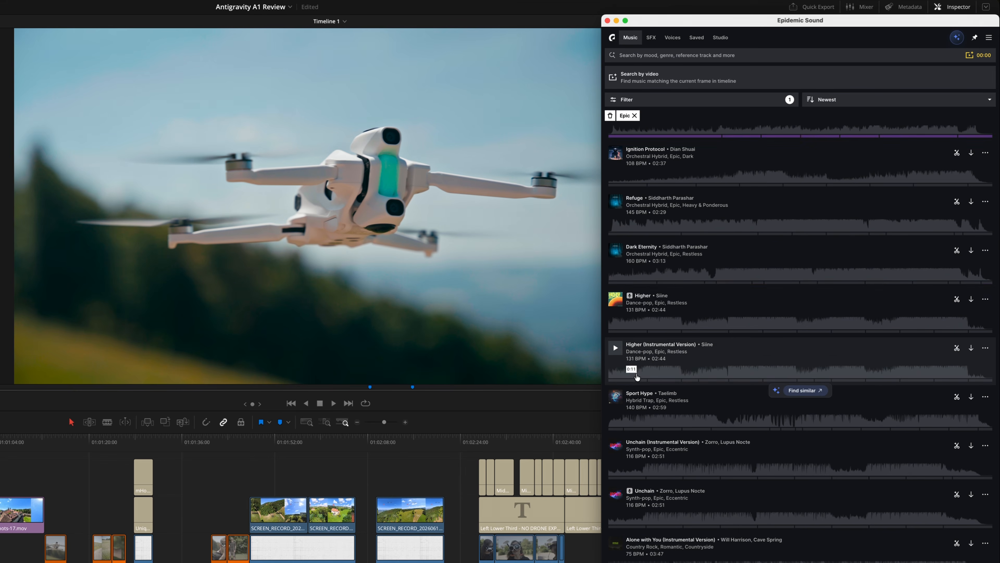
Preview the Epic tracks "Dark Eternity" and "Higher (Instrumental Version)" alongside playback of the timeline video.
left_click(615, 250)
left_click(334, 403)
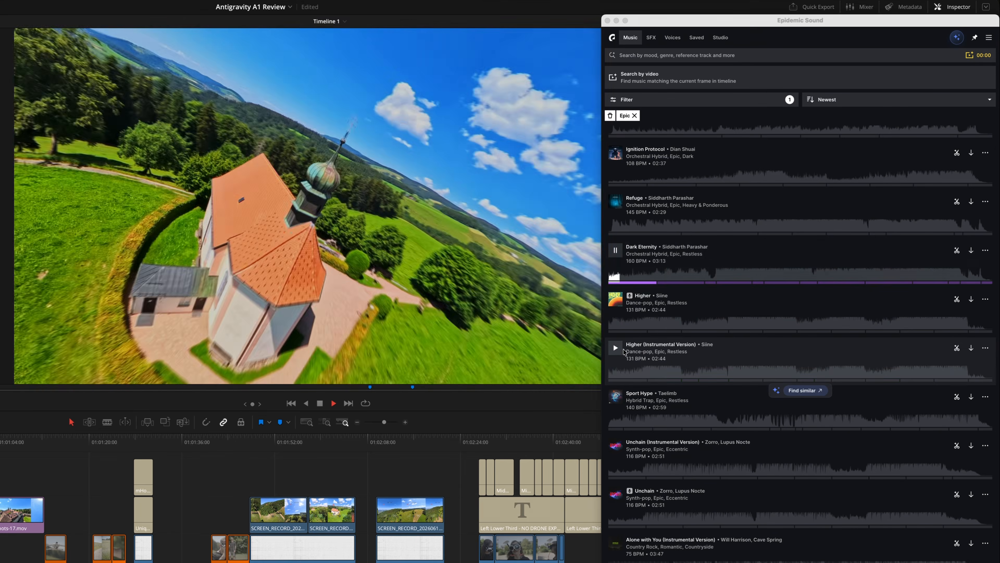
left_click(615, 348)
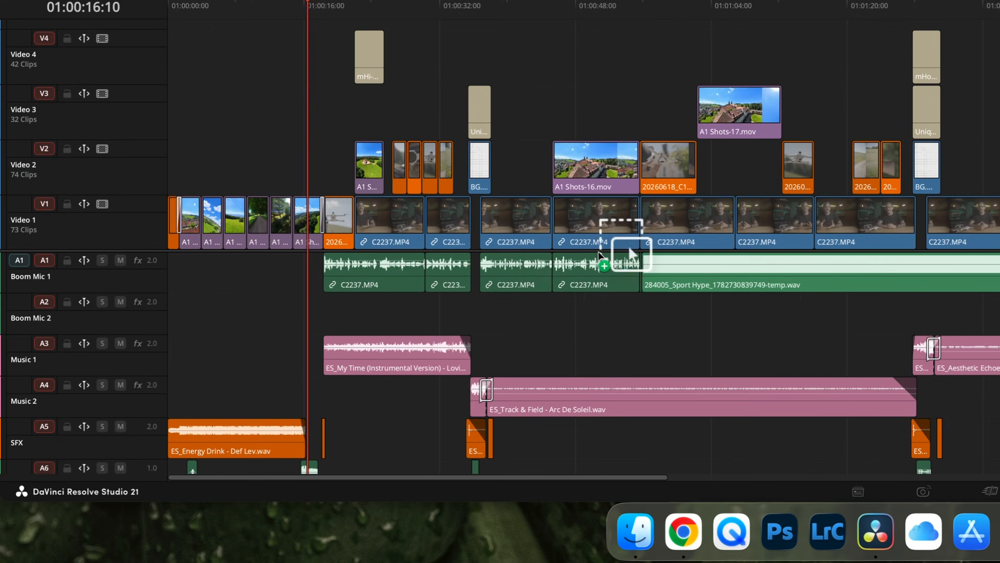
Place the "Sport Hype" track near the start of the timeline and download "Private Wins (Instrumental Version)".
left_click_drag(598, 252, 179, 332)
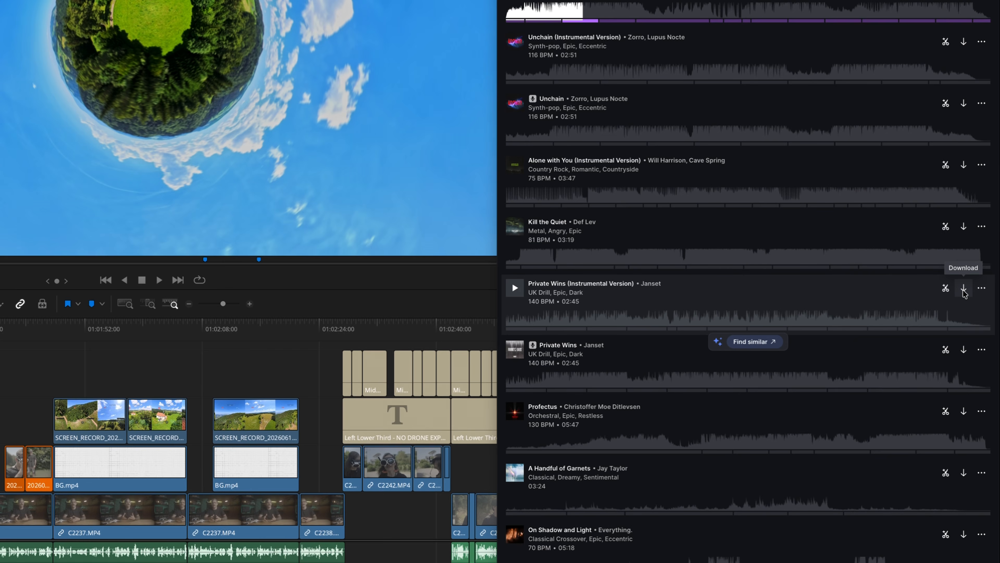
left_click(969, 290)
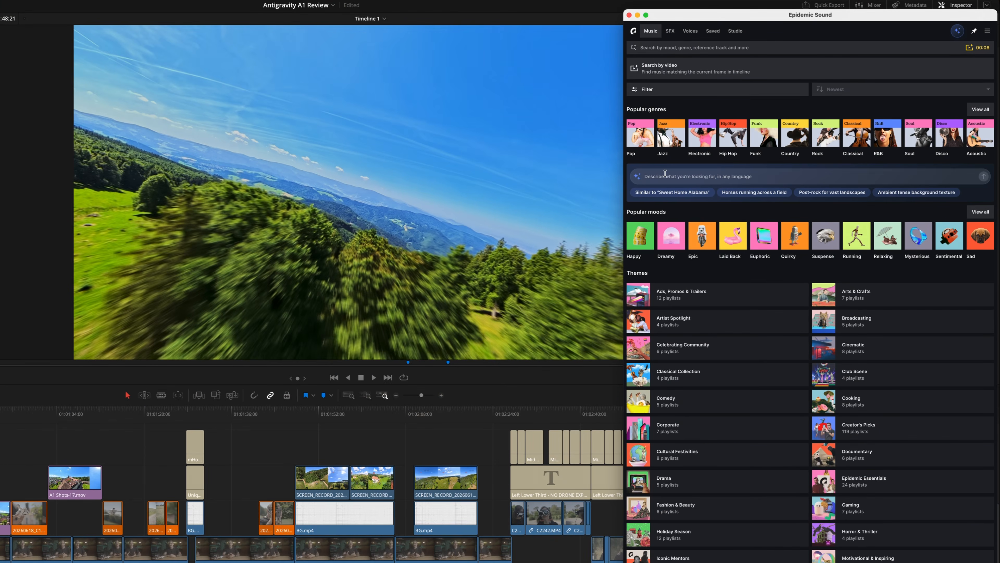
Describe the wanted music as "epic drone sho" in the Epidemic Sound AI prompt.
left_click(665, 176)
type("epic dron")
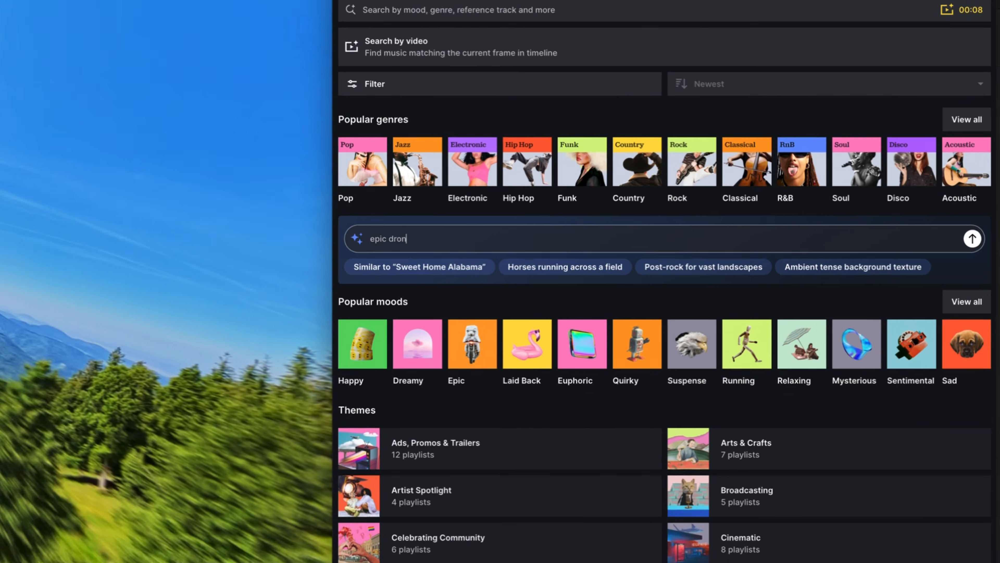
type("e sho")
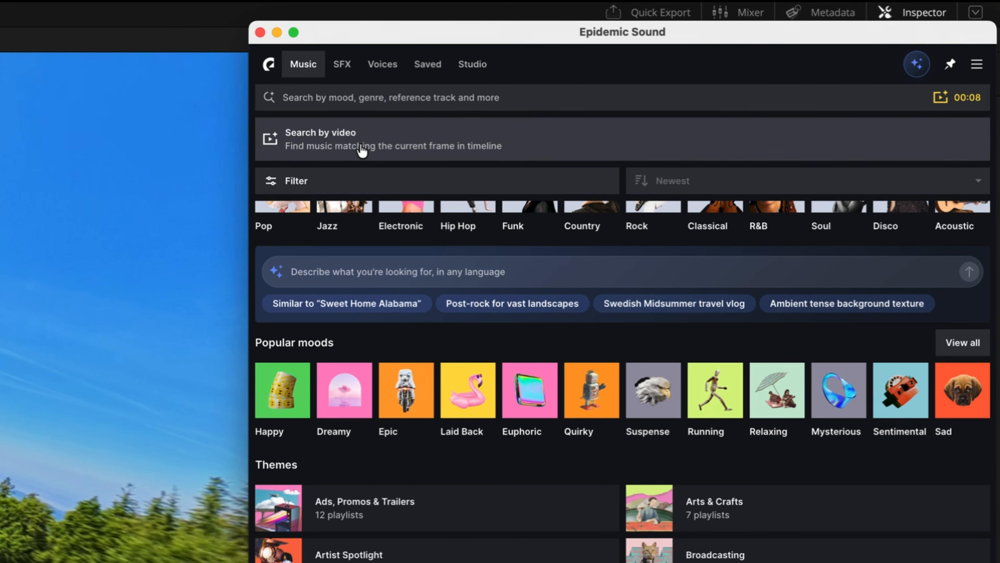
Search for music matching the current timeline frame and look through the suggested tracks.
left_click(360, 148)
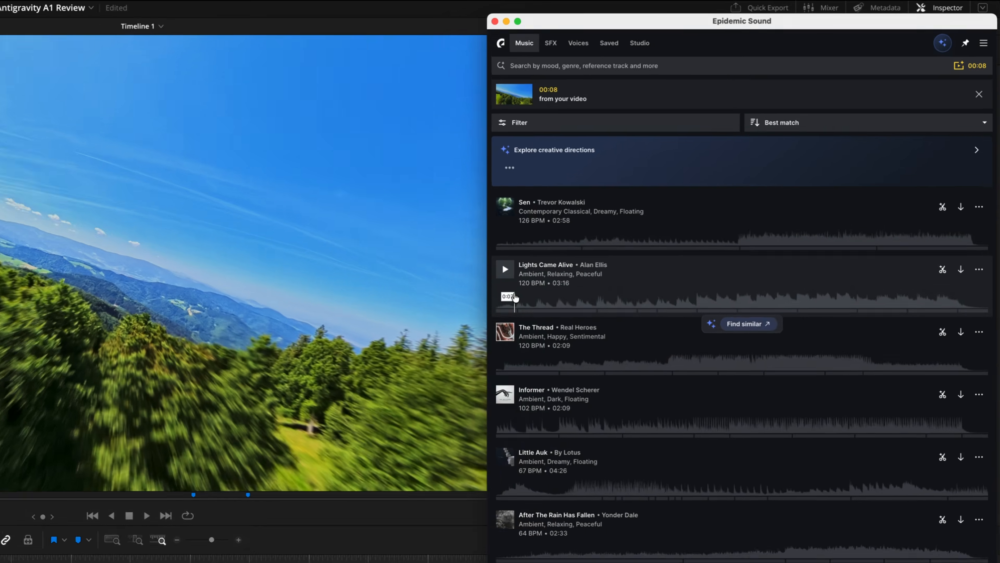
scroll(290, 433, "down", 2)
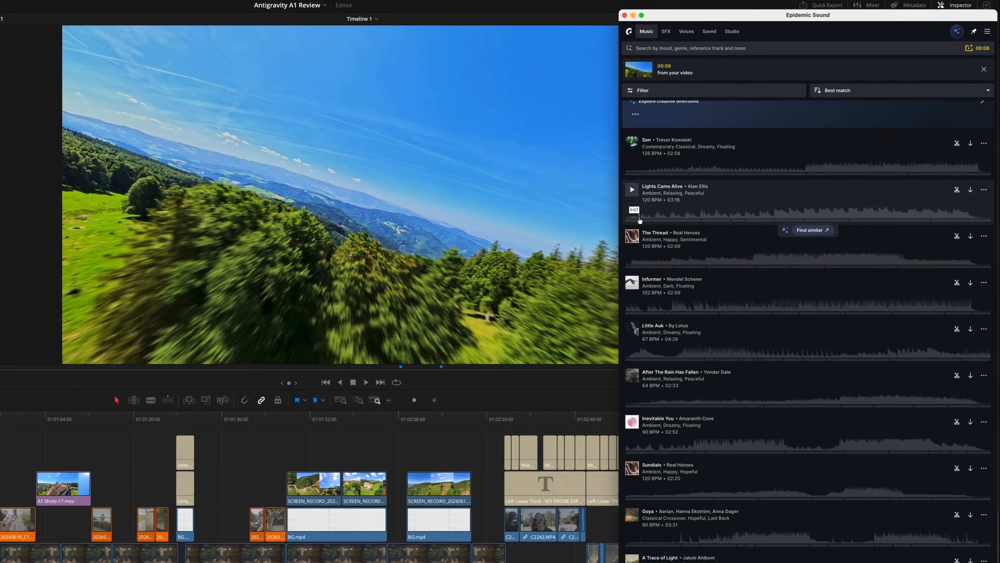
scroll(649, 238, "down", 3)
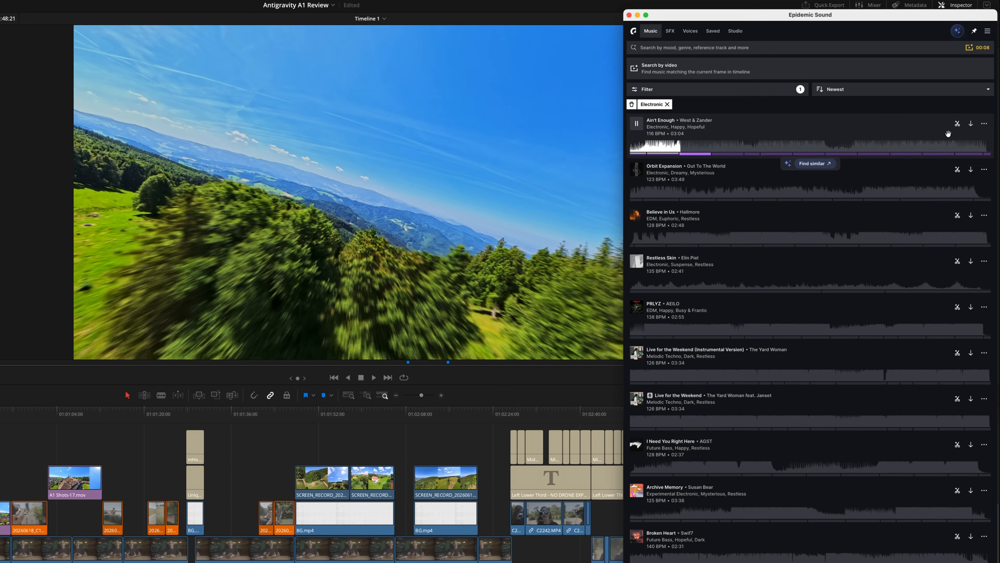
left_click(985, 123)
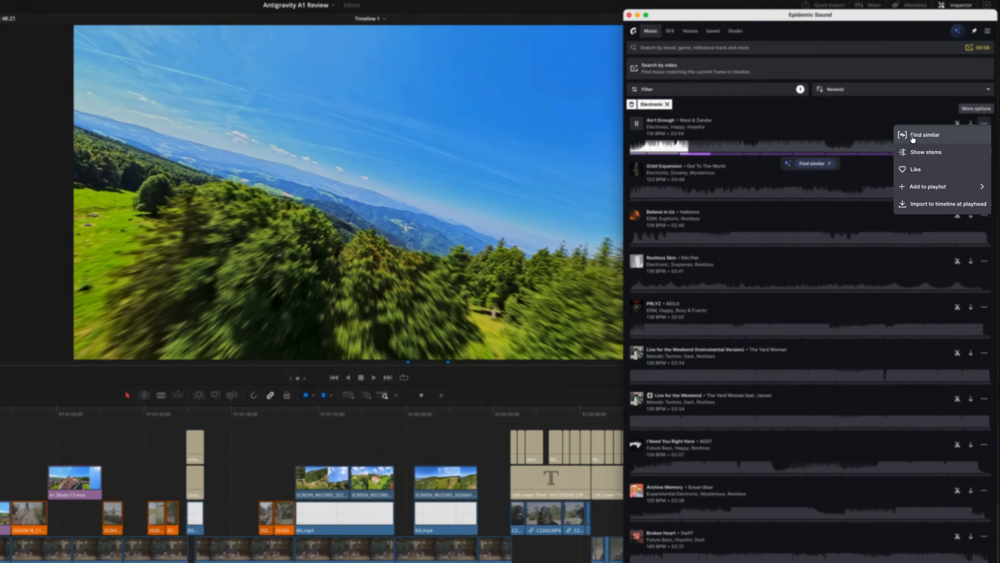
left_click(912, 136)
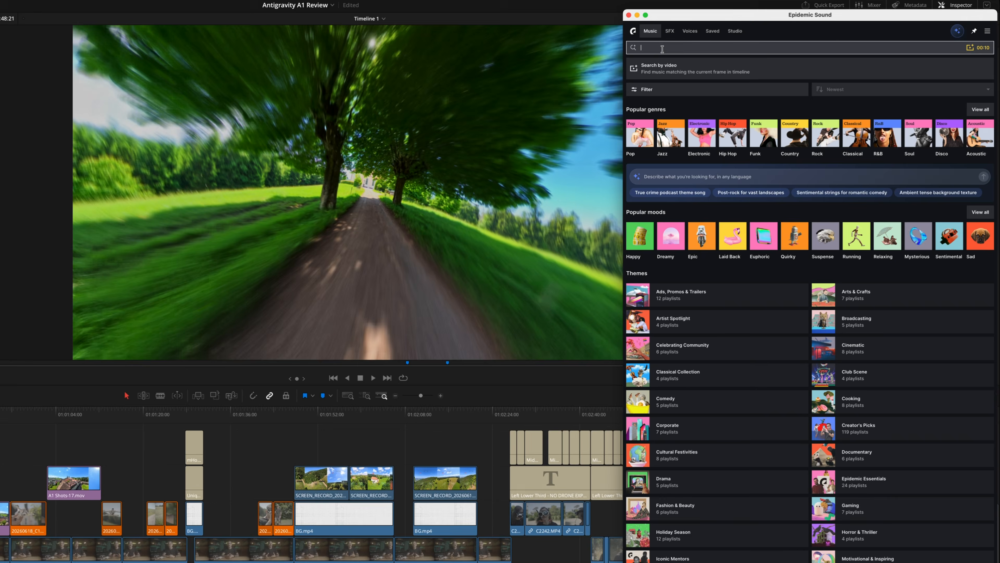
type("https://open.spotify.com/track/60a0Rd6pjrkxjPbaKzXjfq")
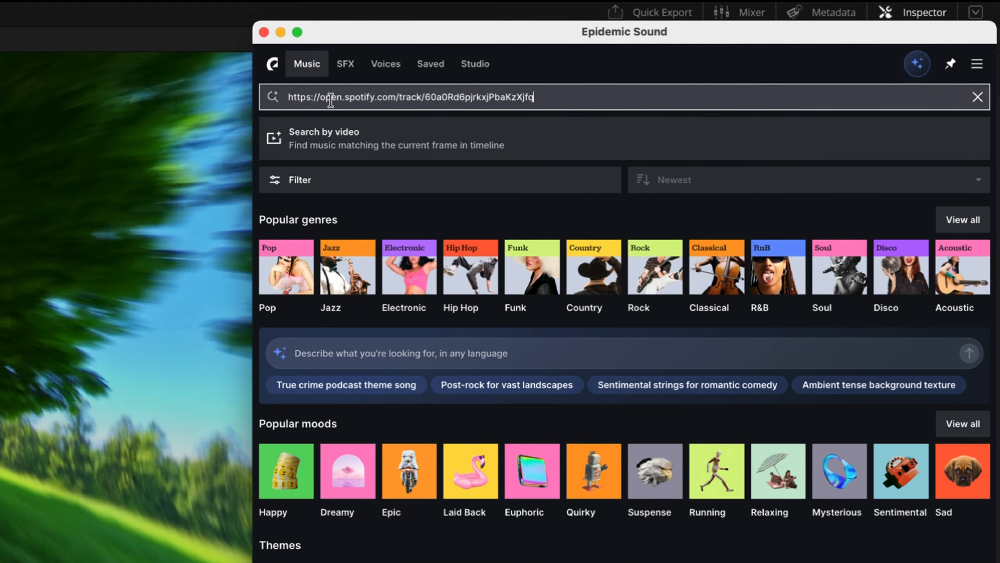
key("Return")
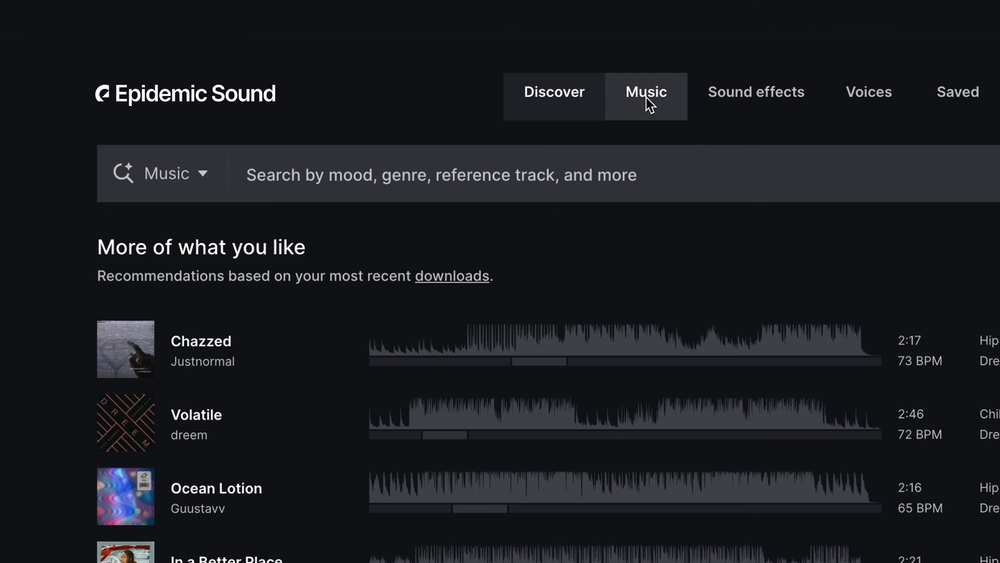
Look through the Music catalogue page on the Epidemic Sound website.
left_click(648, 100)
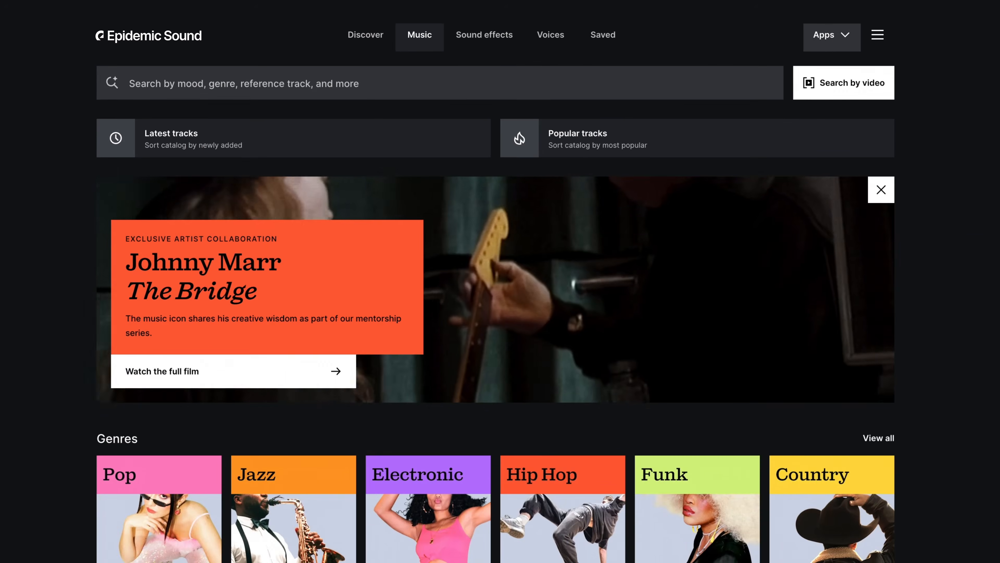
scroll(501, 315, "down", 10)
scroll(495, 307, "down", 10)
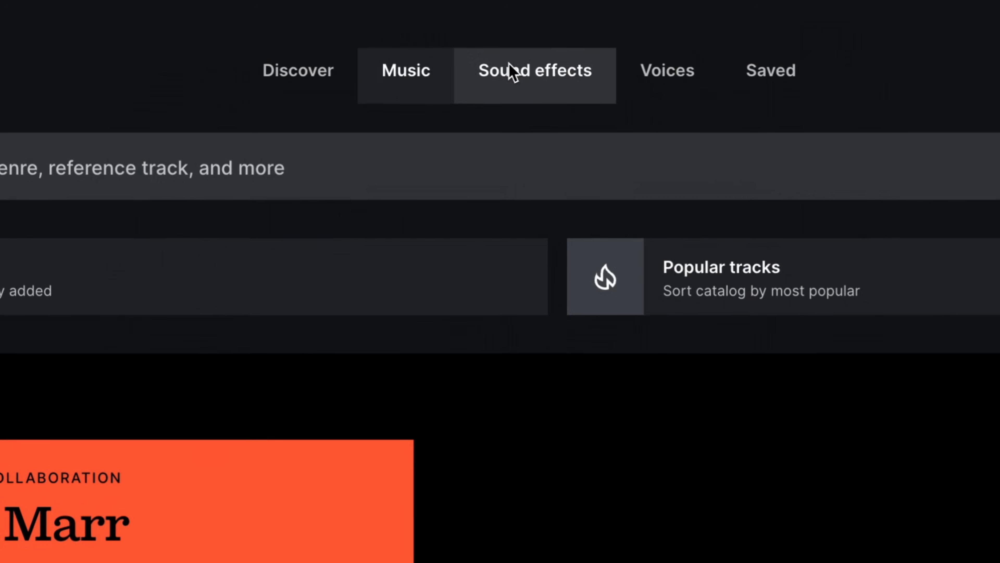
Browse the Ambience sound effects on the website and preview "City, Traffic, Distant, Intense Horns".
left_click(473, 35)
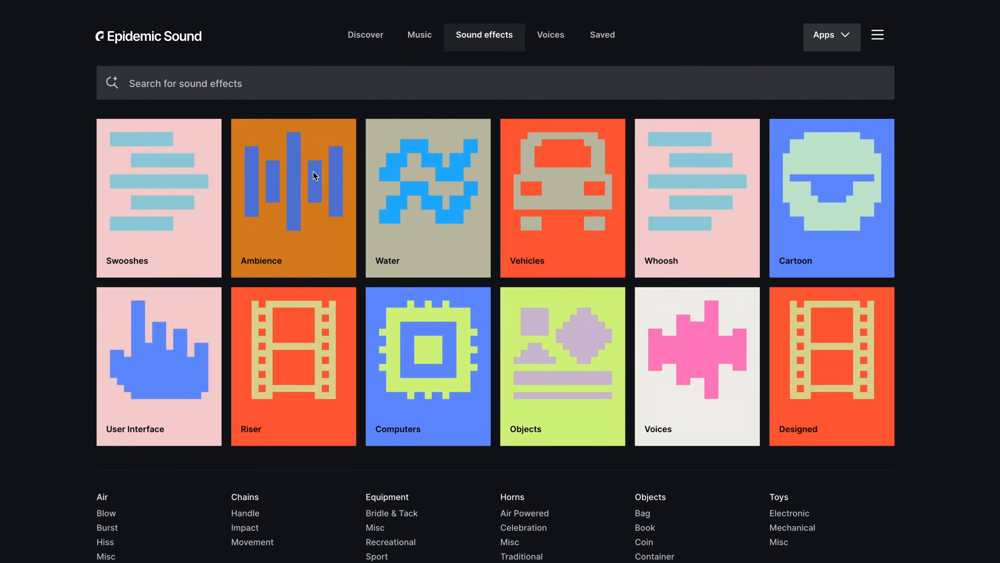
left_click(315, 175)
scroll(312, 174, "down", 10)
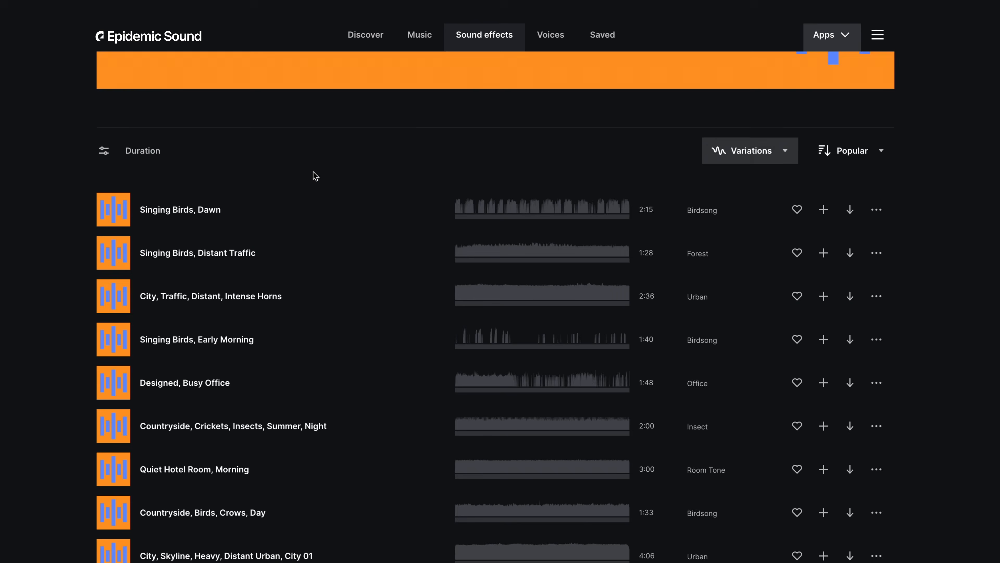
left_click(113, 284)
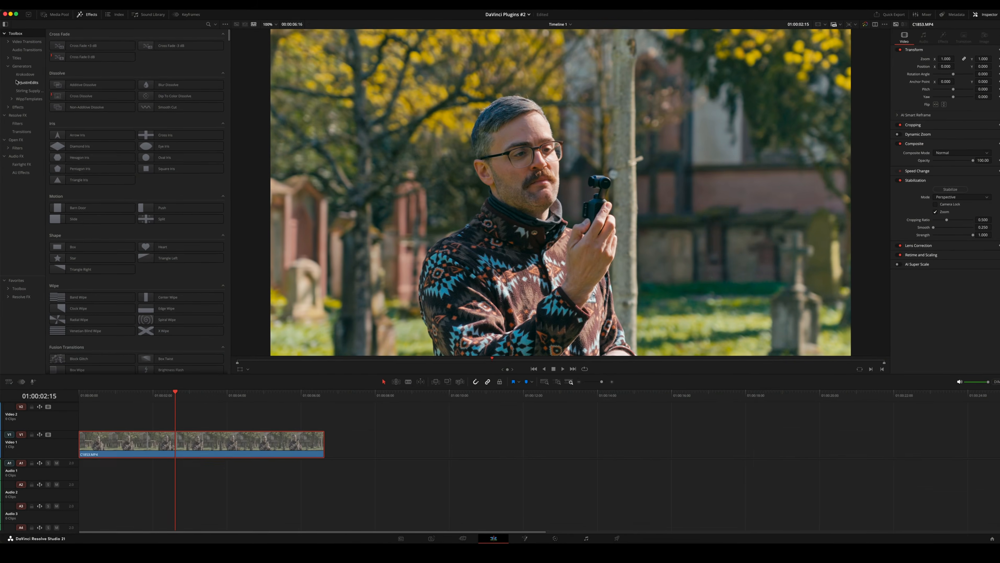
Add the Stirling Supply Co SSC_MasterTrackerV2 generator on Video 2 above C1853.MP4 and extend it to the end of that clip.
left_click(26, 83)
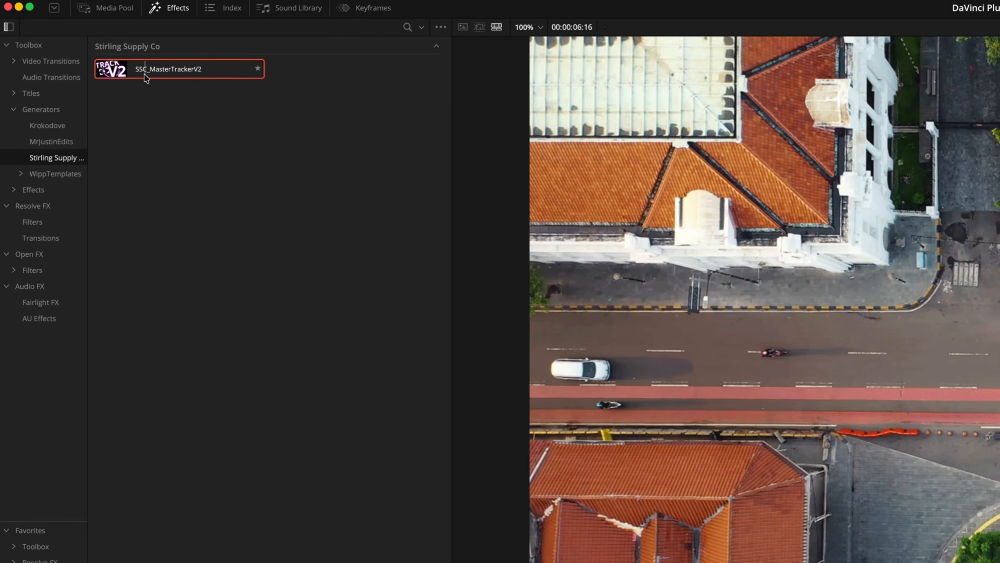
left_click(12, 144)
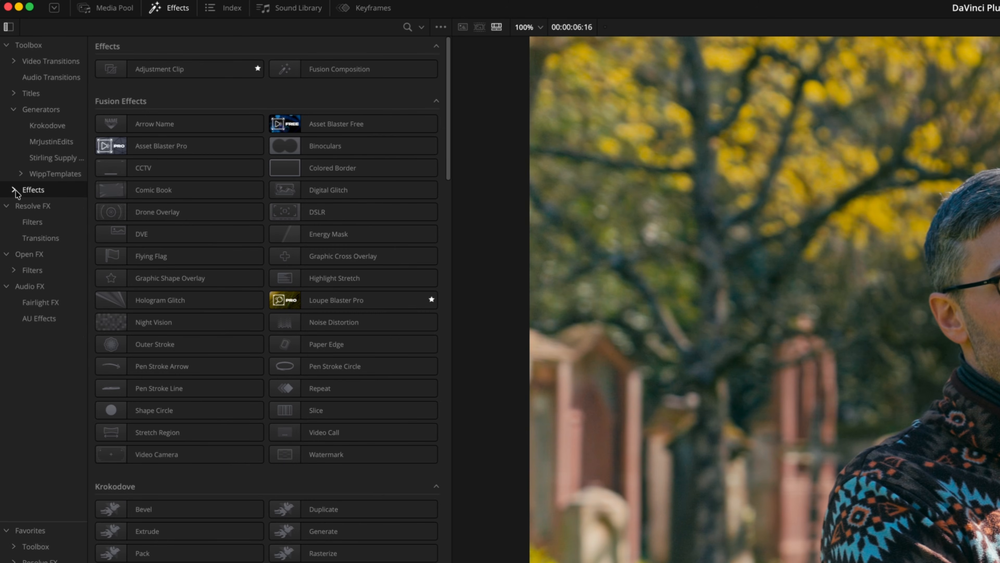
left_click(43, 319)
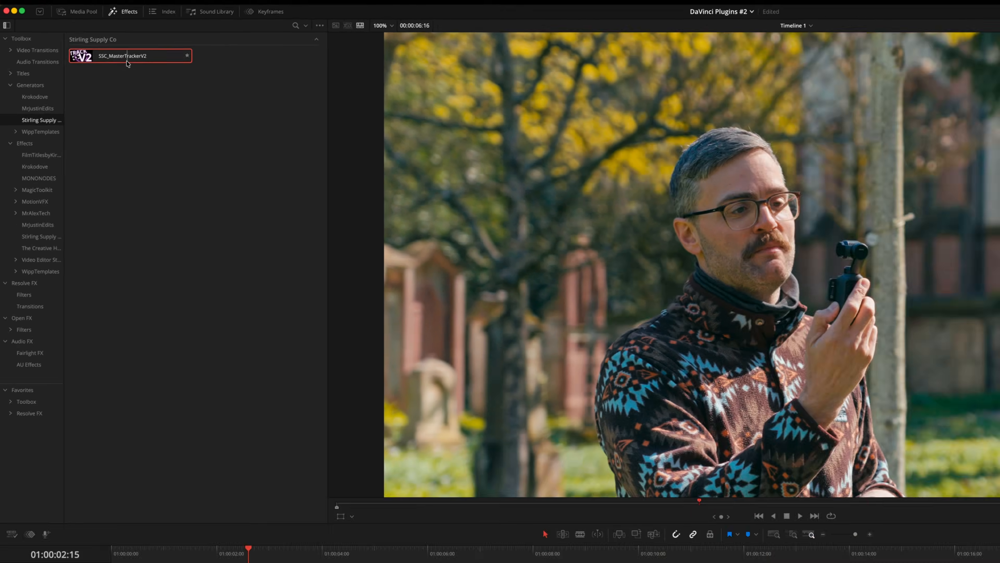
left_click_drag(177, 75, 269, 410)
left_click_drag(138, 219, 106, 412)
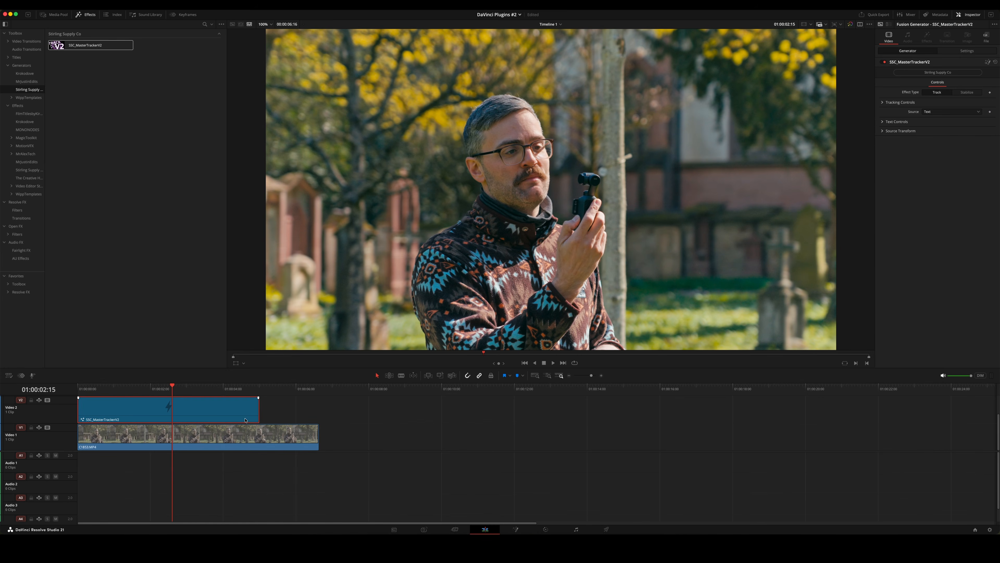
left_click_drag(258, 416, 319, 416)
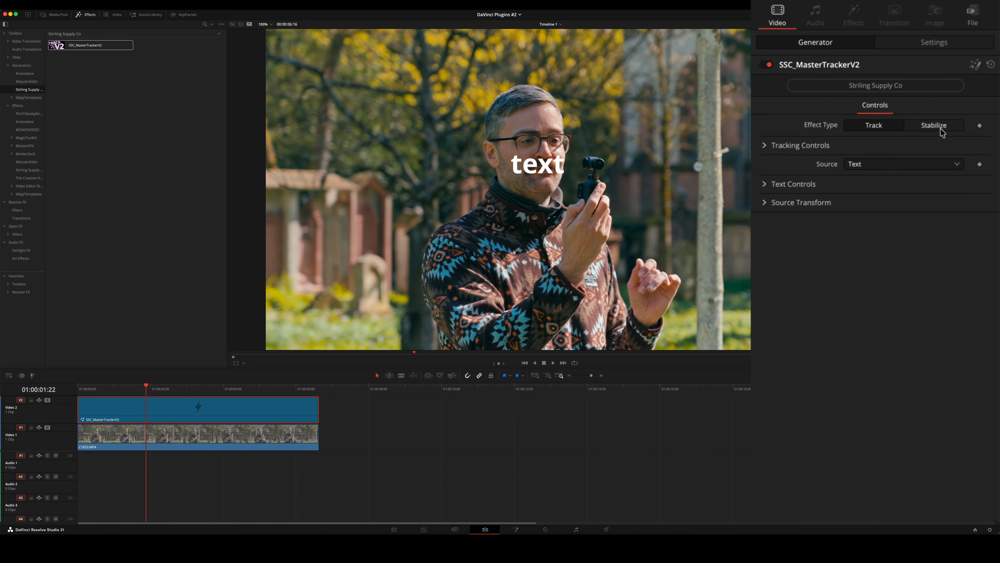
Set the tracker's text to "Osmo Pocket" and switch the viewer overlay to Fusion Overlay.
left_click(765, 184)
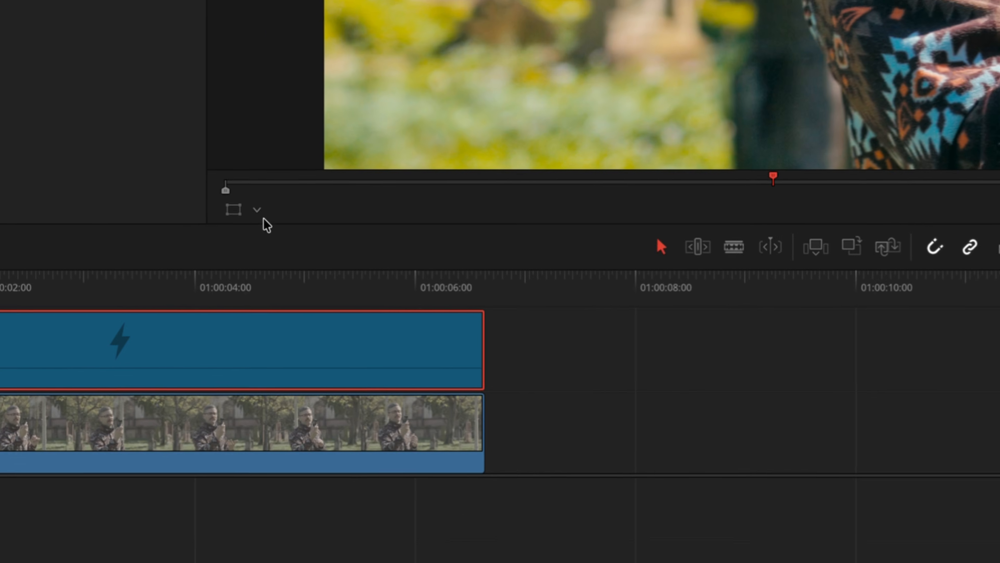
left_click(244, 363)
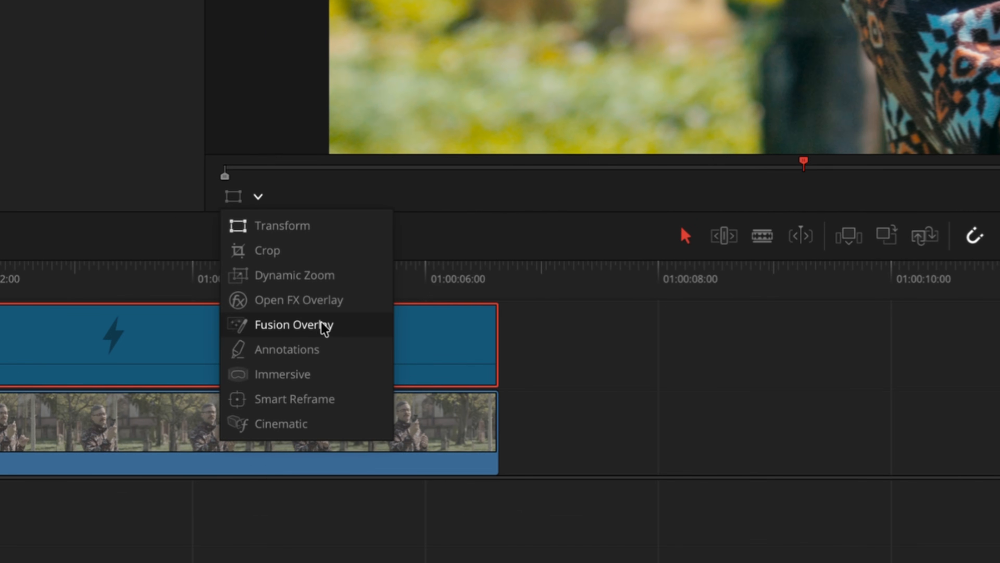
left_click(306, 326)
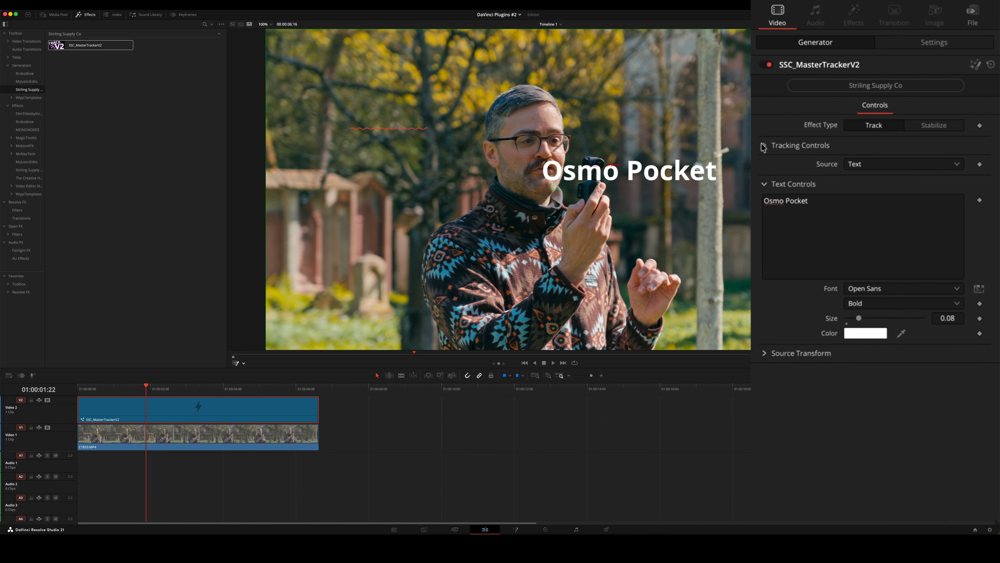
Track Point 1 of SSC_MasterTrackerV2 in both directions through the clip.
left_click(764, 146)
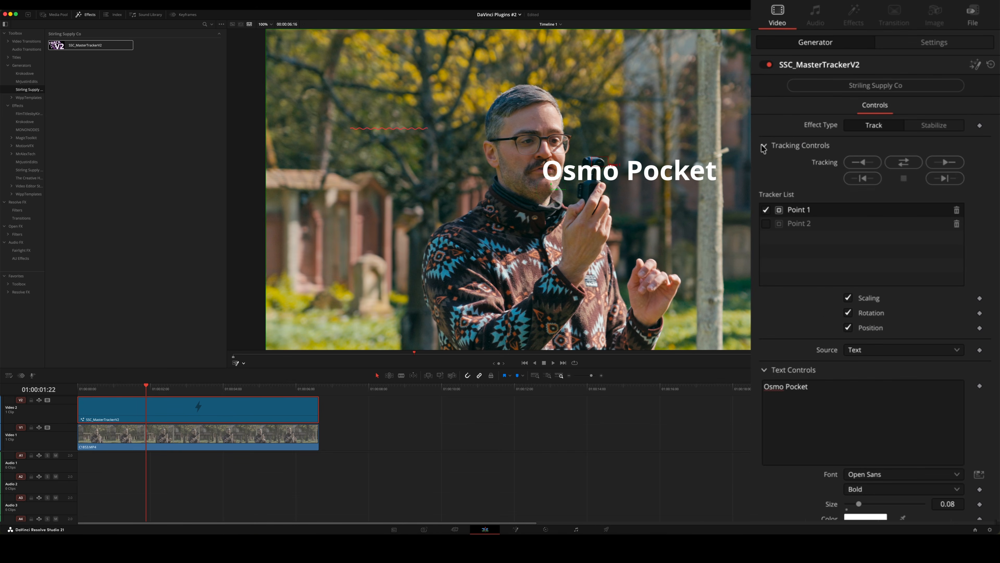
left_click(905, 163)
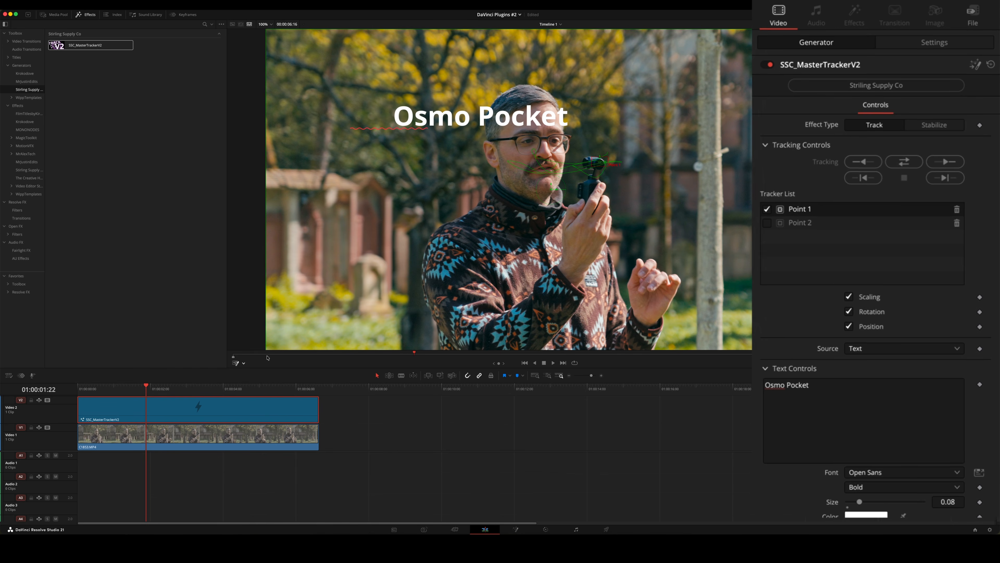
Move the tracked title beside the camera with Source Transform Center X 0.832578 and Y 0.424860, and play back the result.
mouse_move(147, 387)
left_mouse_down()
mouse_move(203, 388)
mouse_move(163, 389)
left_mouse_up()
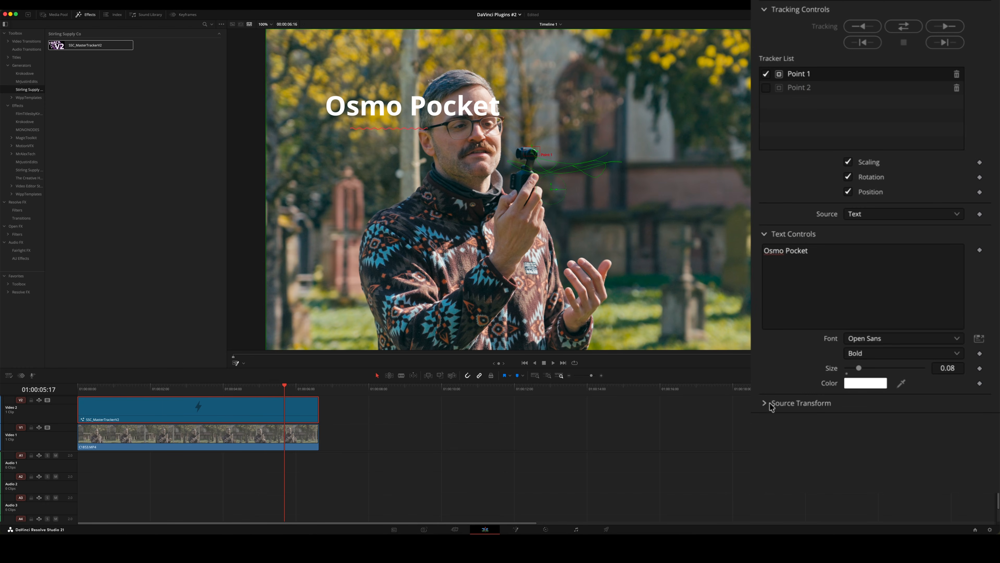
left_click(771, 404)
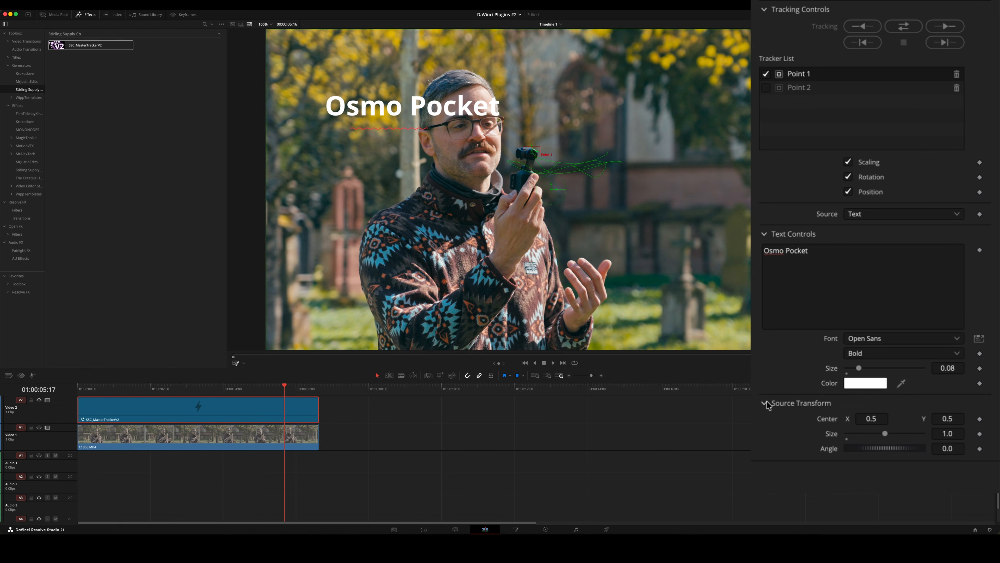
left_click_drag(872, 418, 896, 418)
left_click_drag(651, 190, 741, 215)
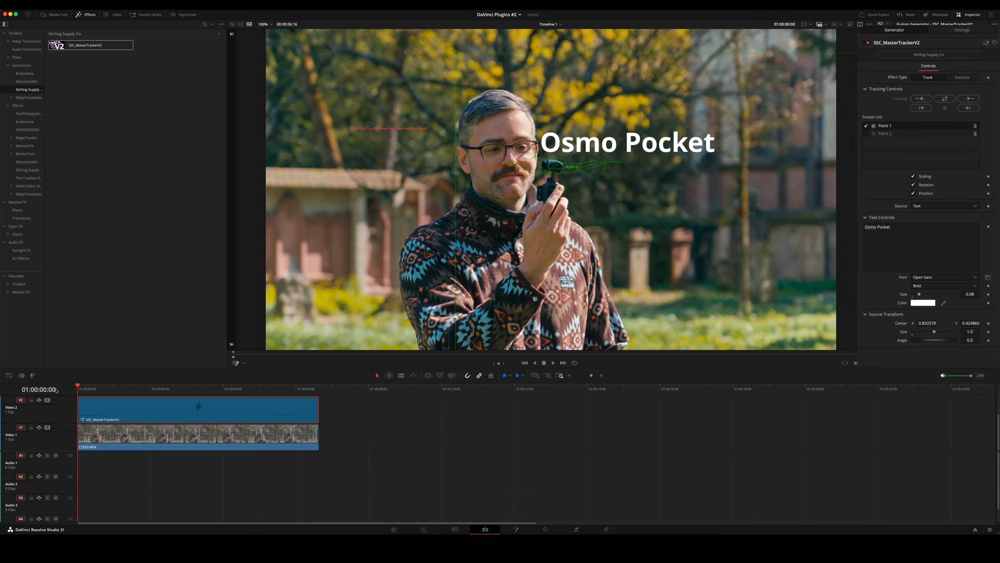
key("space")
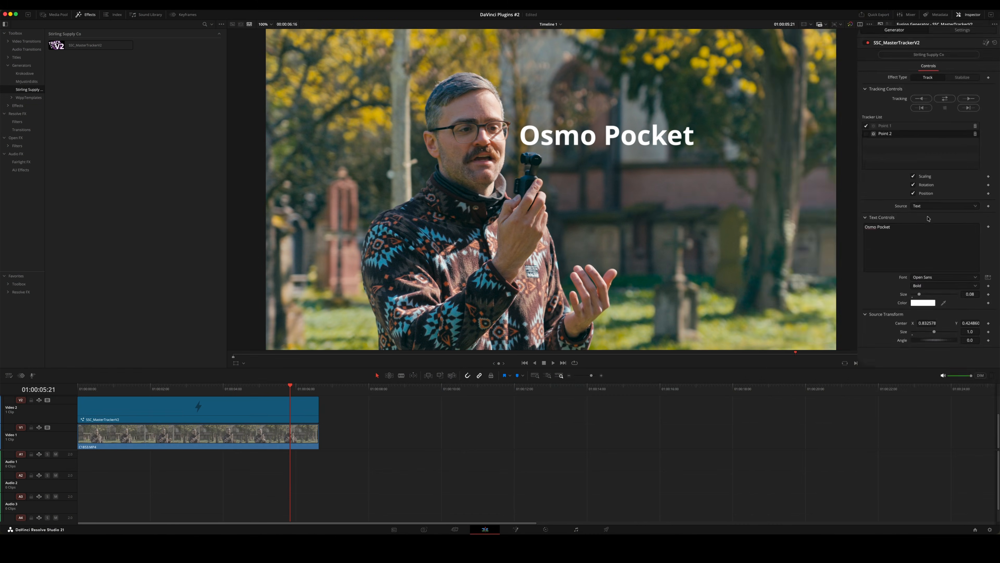
Change the tracker's source to Image and load djilogo.png from the 04_Graphics folder.
scroll(867, 217, "down", 5)
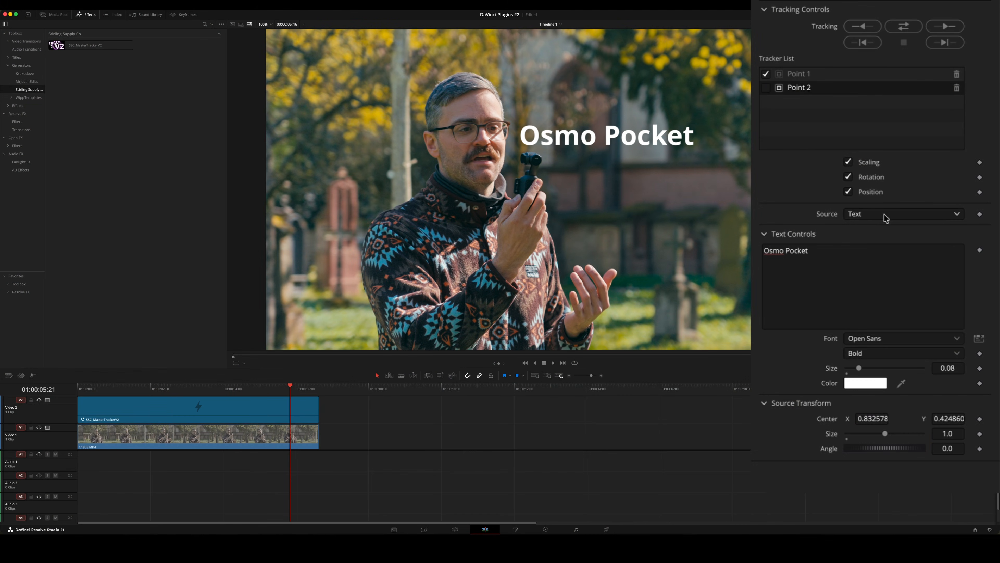
left_click(875, 219)
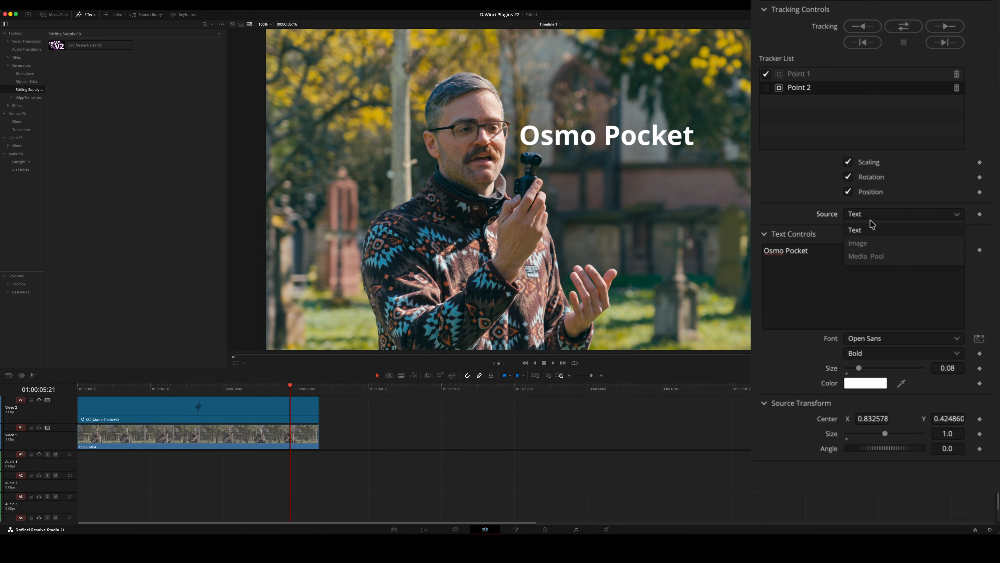
left_click(872, 241)
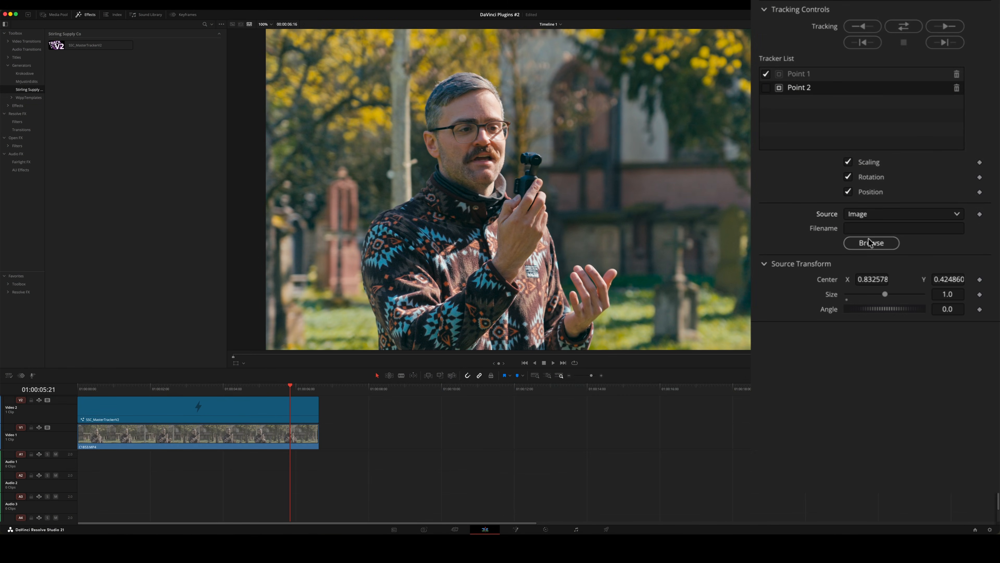
left_click(870, 243)
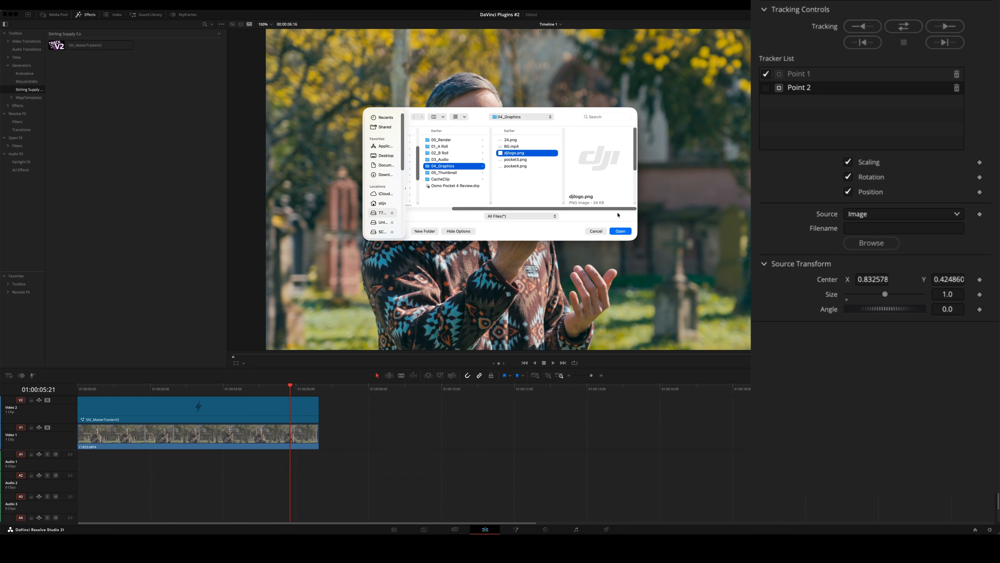
left_click(620, 231)
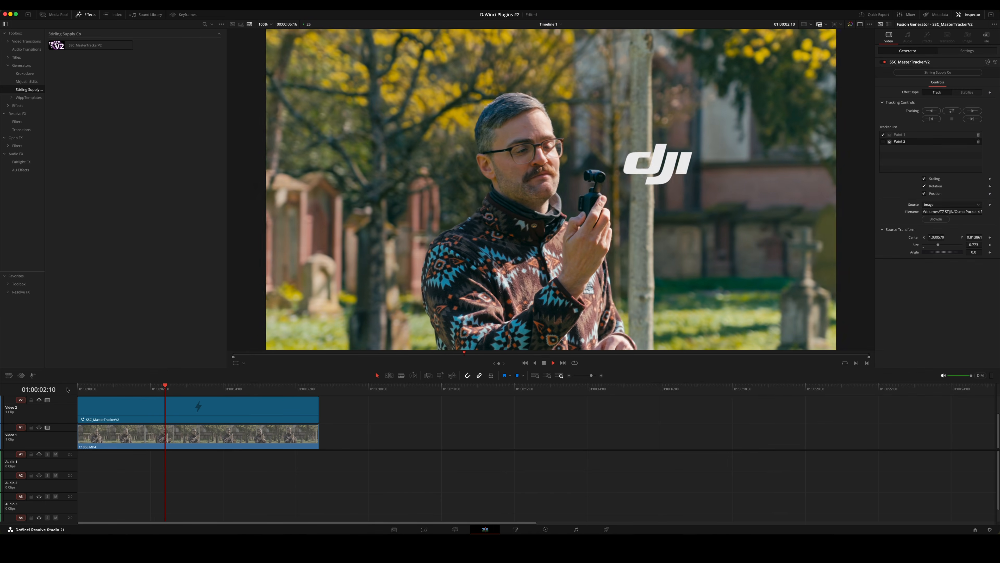
Change the tracker's source to Media Pool, assign davincilogo.png as its clip, and play back the tracked logo.
left_click(937, 205)
left_click(865, 256)
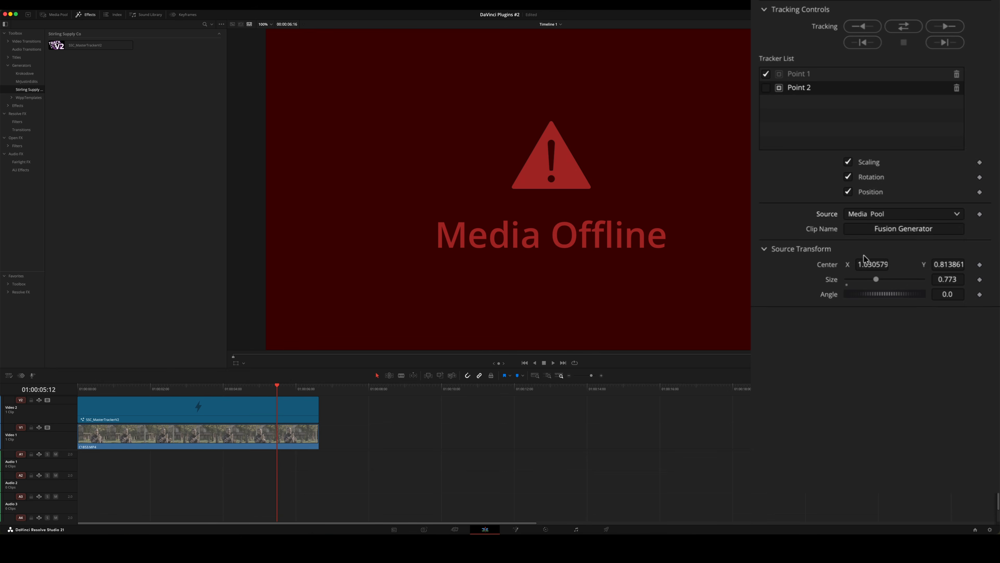
left_click_drag(178, 59, 910, 227)
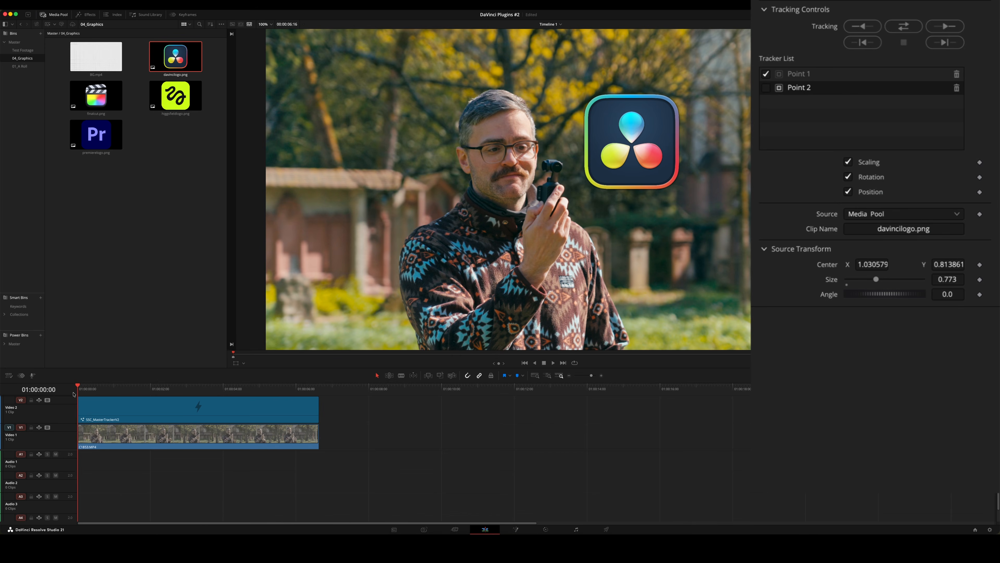
key("space")
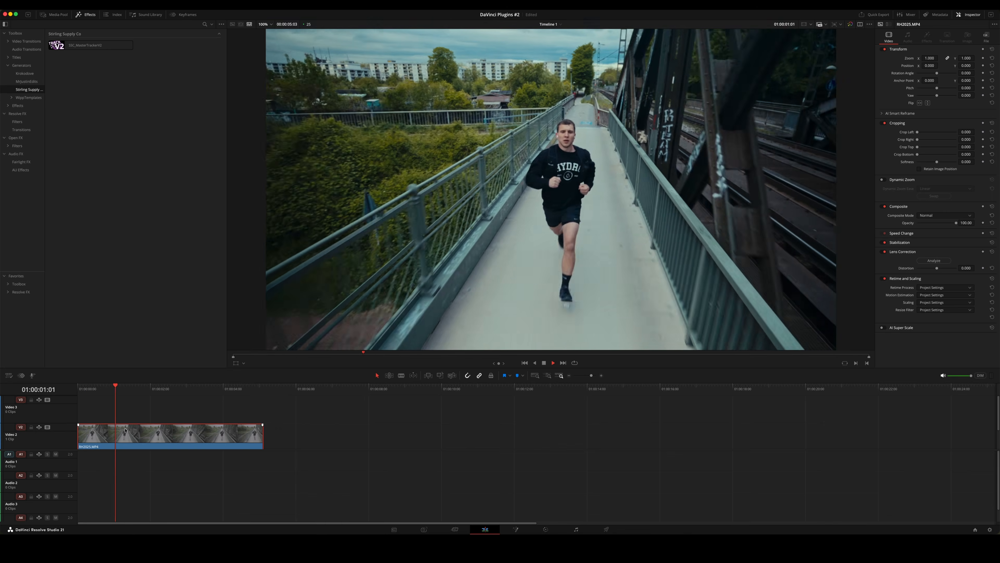
Apply the Stirling Supply Co SSC_MasterTrackerV2_Effect to the runner clip with effect type Stabilize and Apply Offset turned off.
left_click(28, 169)
left_click_drag(91, 45, 182, 434)
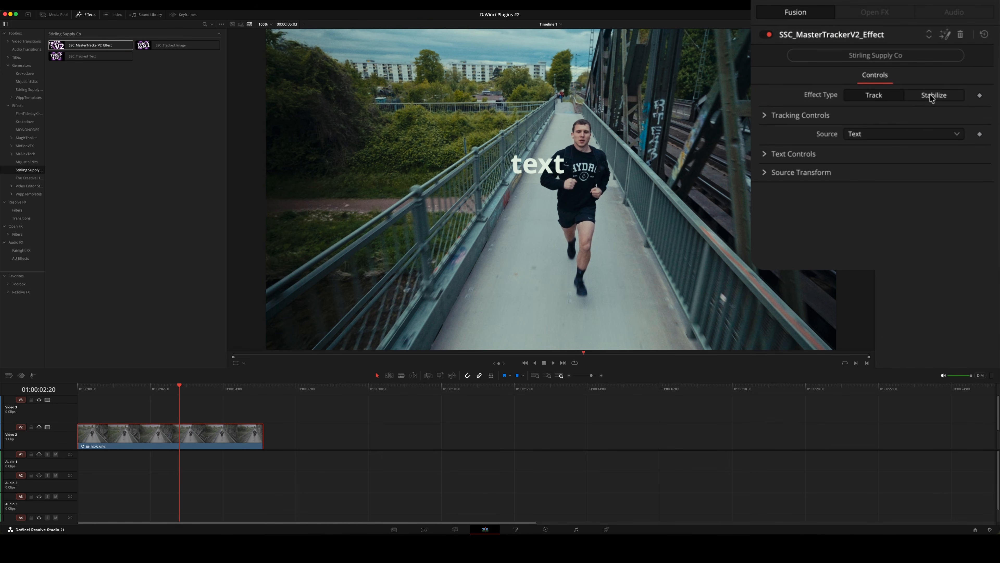
left_click(944, 96)
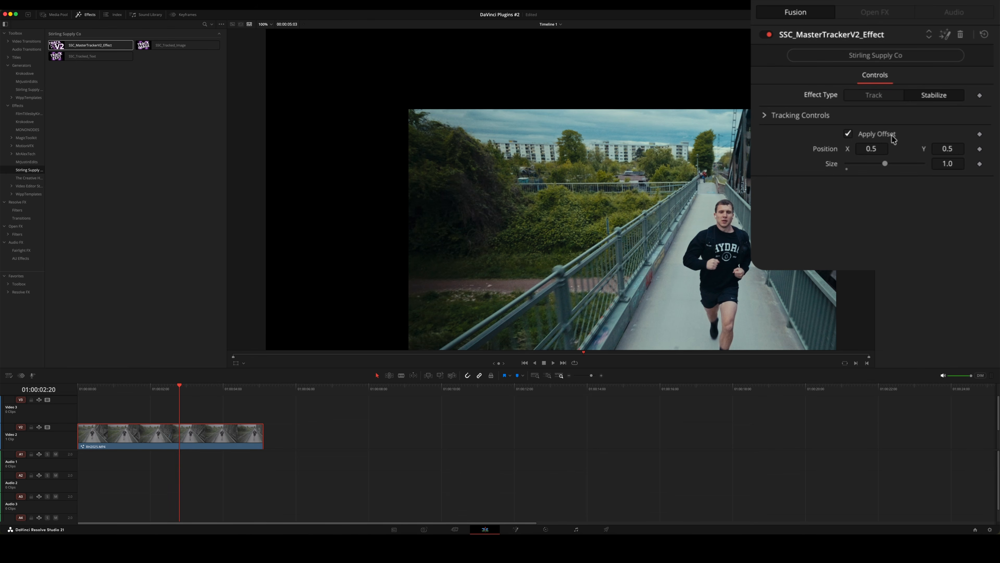
left_click(874, 136)
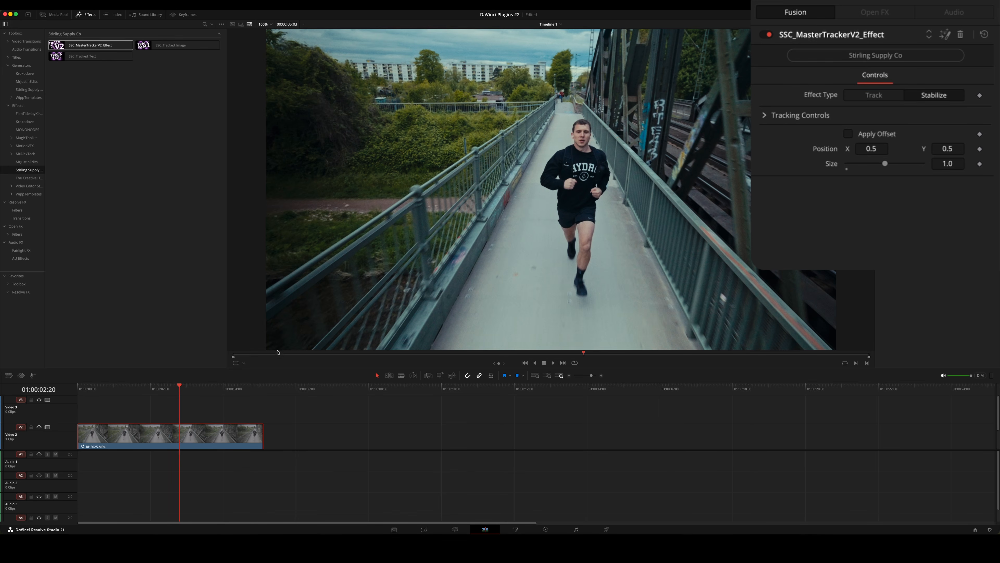
Display the Fusion Overlay, place tracker Point 1 on the runner's face, and track it in both directions through the clip.
left_click(244, 363)
left_click(256, 396)
left_click_drag(495, 147, 566, 123)
left_click(769, 117)
left_click(904, 132)
scroll(848, 222, "down", 3)
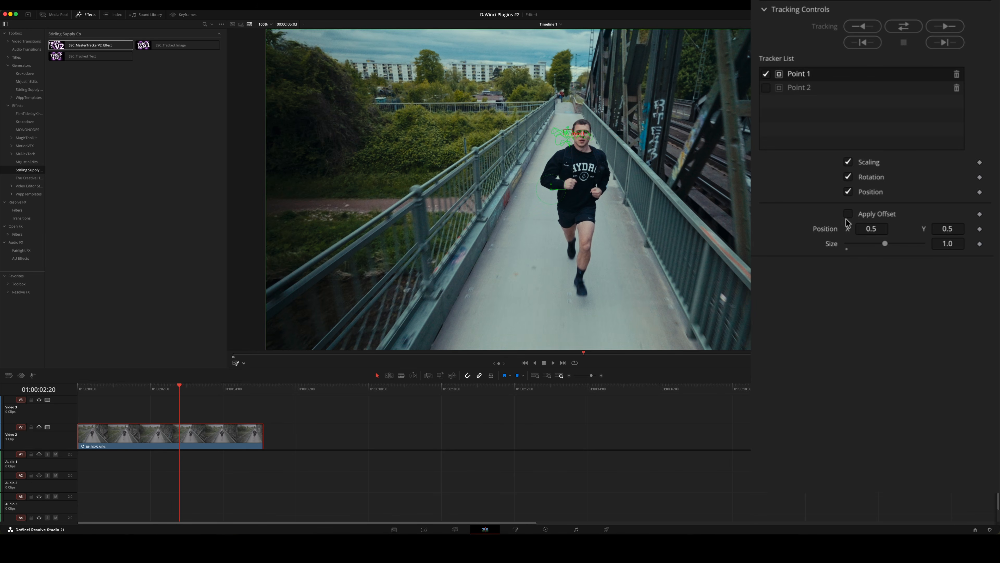
Enable Apply Offset with position X 0.517, Y 0.684 and size 1.44, hide the overlay, and play back the stabilized clip.
left_click(849, 214)
left_click_drag(872, 229, 997, 232)
mouse_move(887, 244)
left_mouse_down()
mouse_move(856, 229)
mouse_move(889, 244)
left_mouse_up()
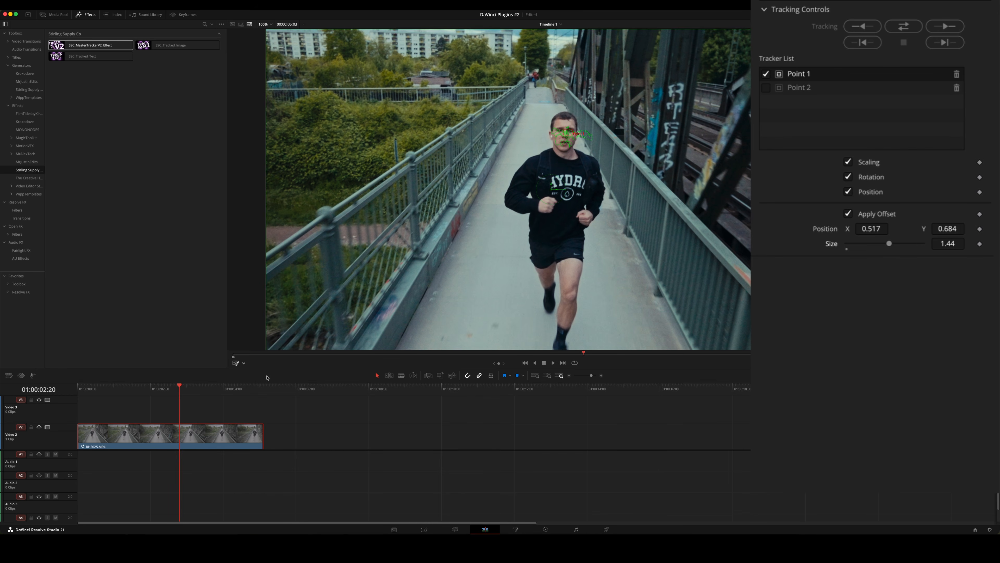
left_click(236, 363)
left_click_drag(99, 388, 52, 391)
key("space")
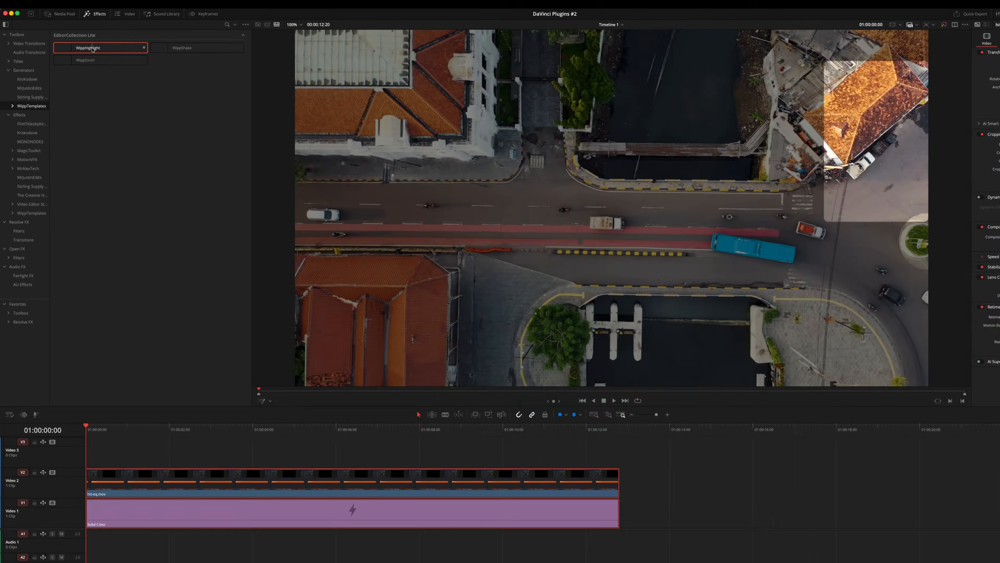
Add the WippHighlight generator on Video 3 above the screen recording, starting at the timeline's beginning, and extend it over most of the recording.
left_click_drag(93, 49, 153, 454)
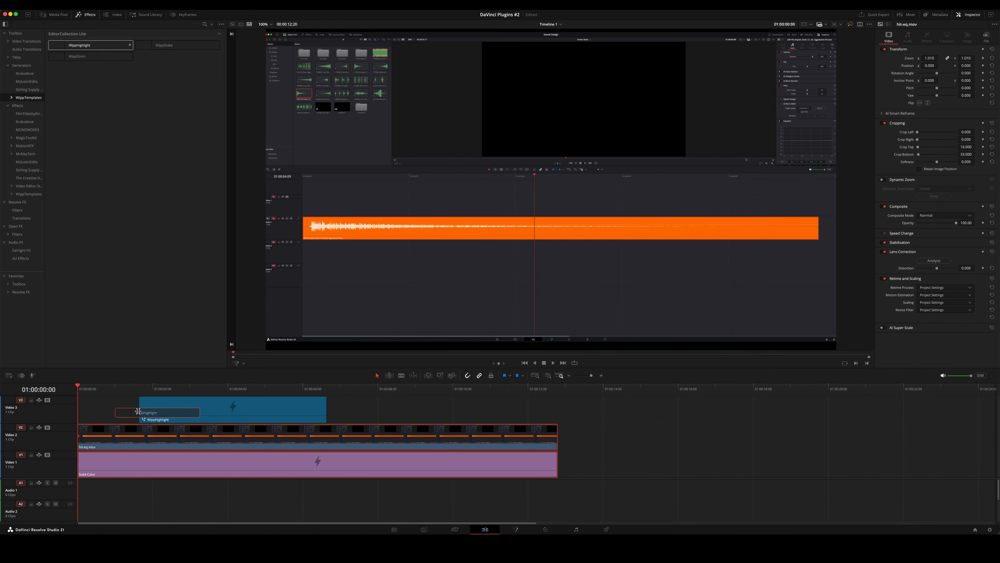
left_click_drag(138, 411, 139, 411)
left_click_drag(214, 412, 152, 412)
left_click_drag(261, 409, 480, 410)
Fit the WippHighlight window around the Equalizer section using the Fusion Overlay, turn Preview Mode off, and play the animation from the start.
left_click(244, 363)
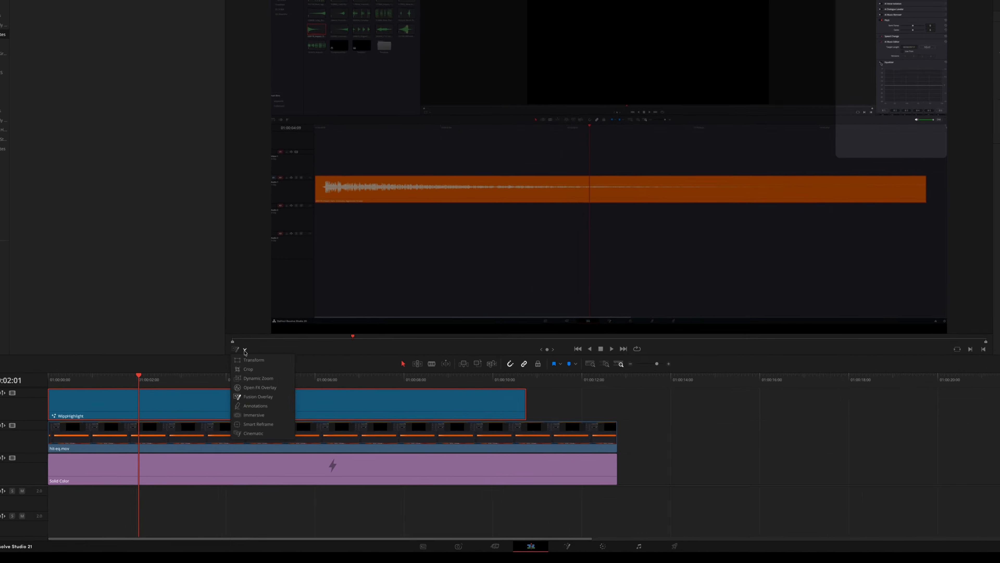
left_click(241, 398)
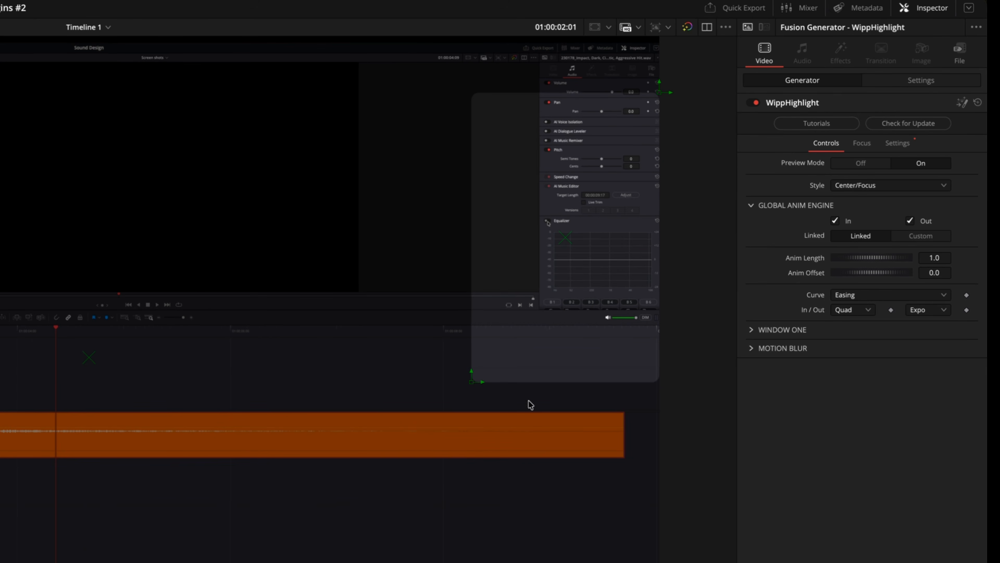
left_click_drag(473, 380, 540, 315)
left_click_drag(658, 172, 660, 215)
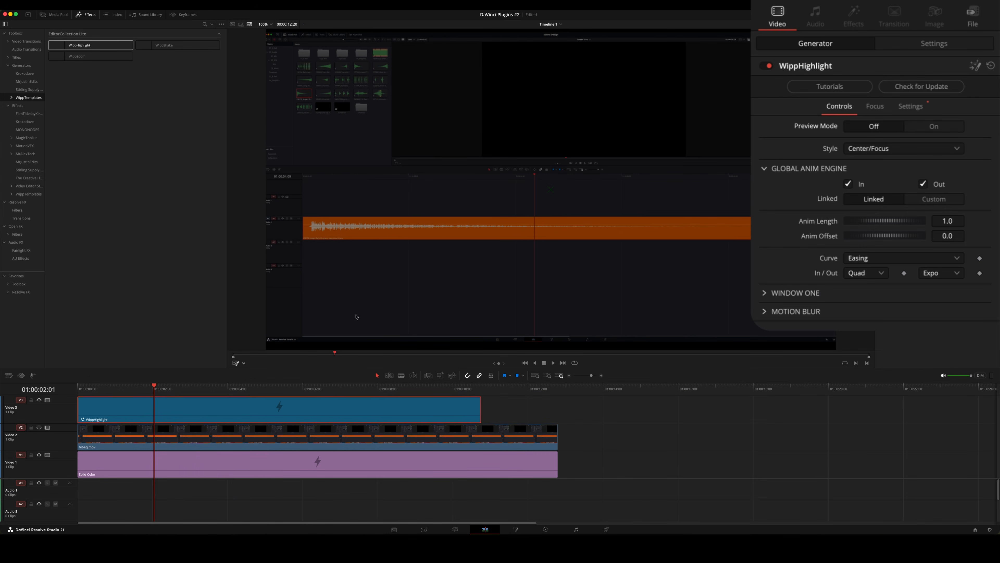
key("Home")
key("space")
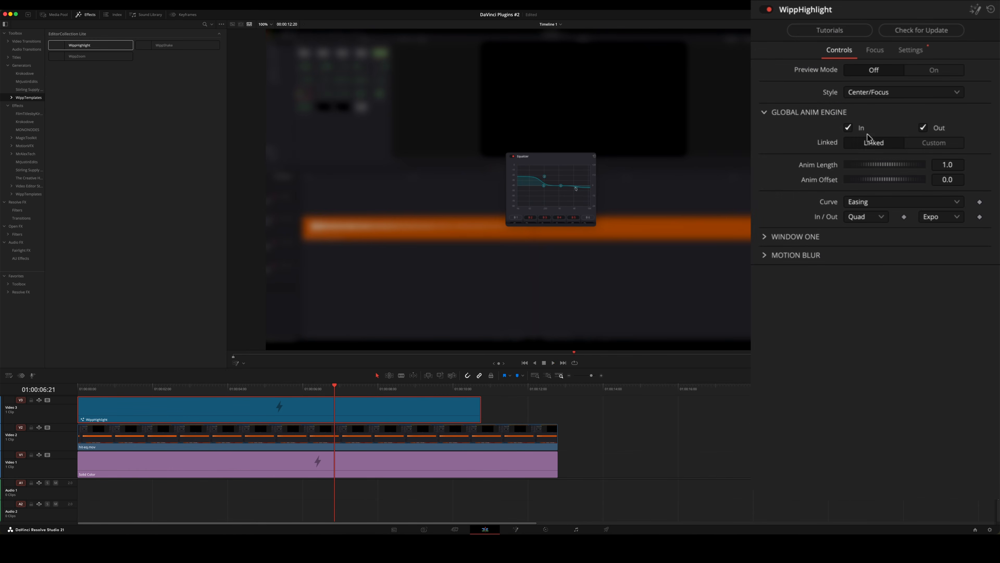
Set Window One's center to 0.503, 0.511, size to 2.559 and corner radius to 0.181, enable Motion Blur, and replay the animation.
left_click(770, 238)
left_click_drag(859, 320, 837, 289)
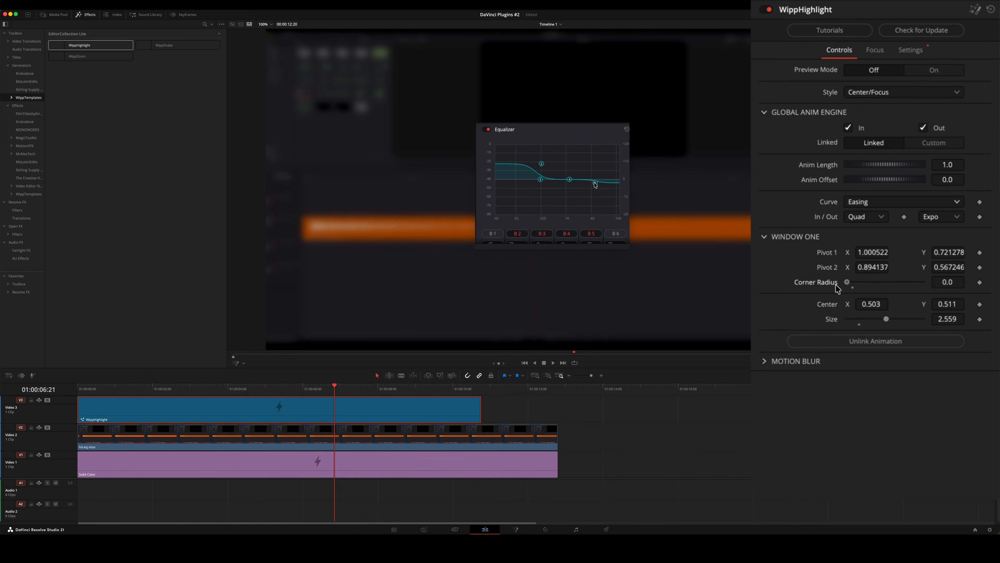
left_click(768, 361)
left_click(849, 377)
key("Home")
key("space")
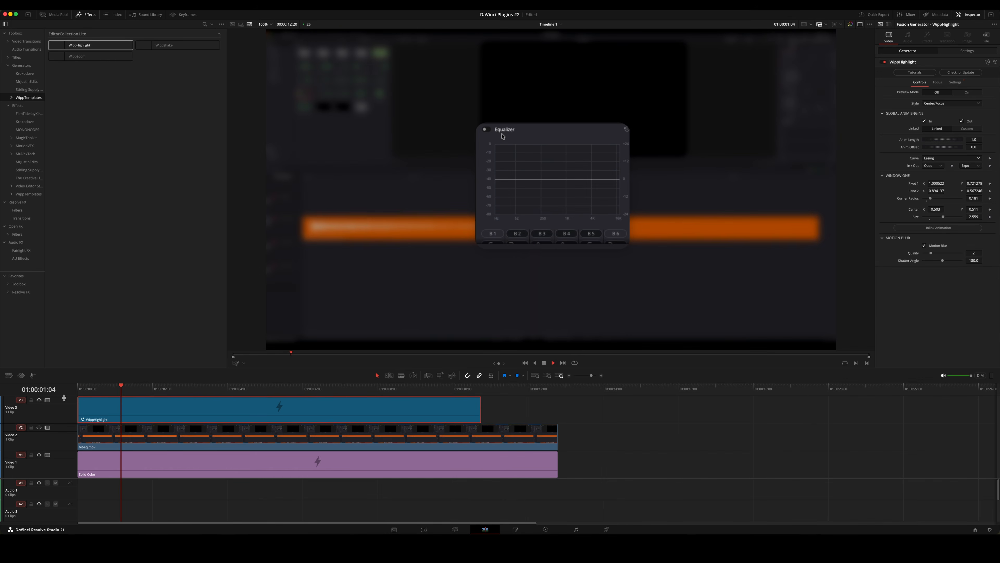
Set the highlight's shadow strength to 0.472, drop angle to -20, drop distance to 0 and blur to 0.551, and try out the color correction.
left_click(937, 82)
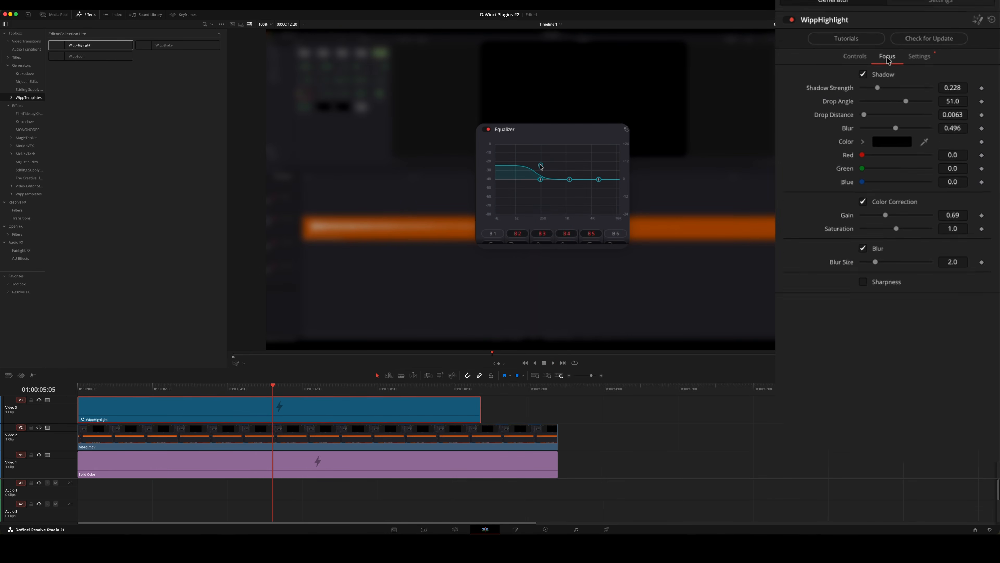
left_click_drag(864, 85, 930, 106)
left_click_drag(850, 118, 877, 132)
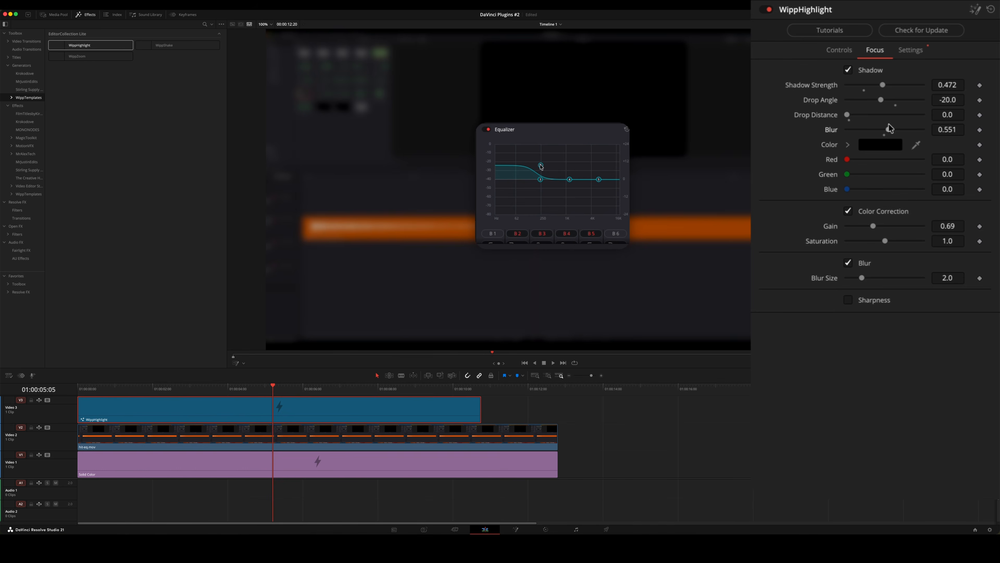
left_click_drag(883, 226, 847, 248)
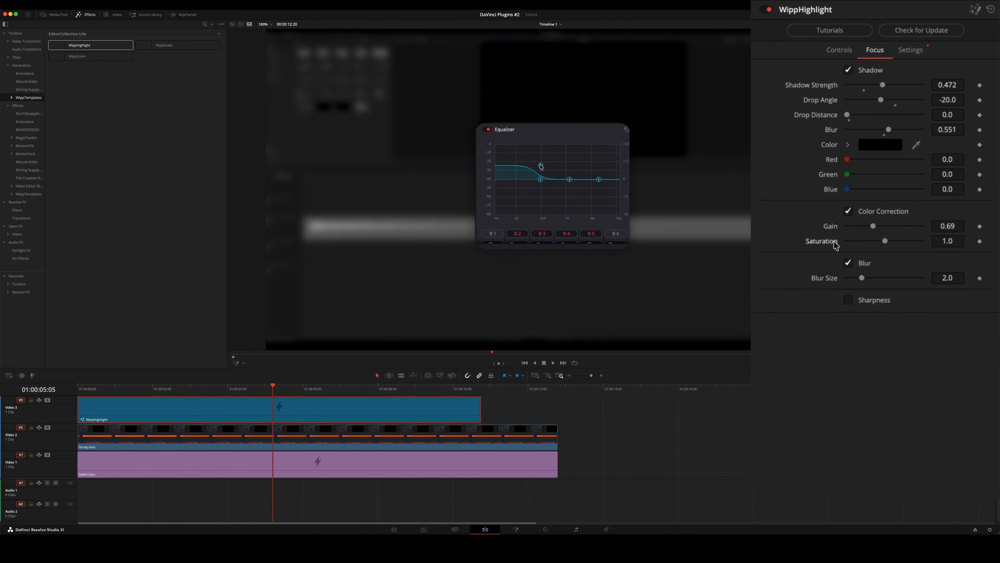
Change the WippHighlight style to Focus and play the animation from the start.
left_click(833, 56)
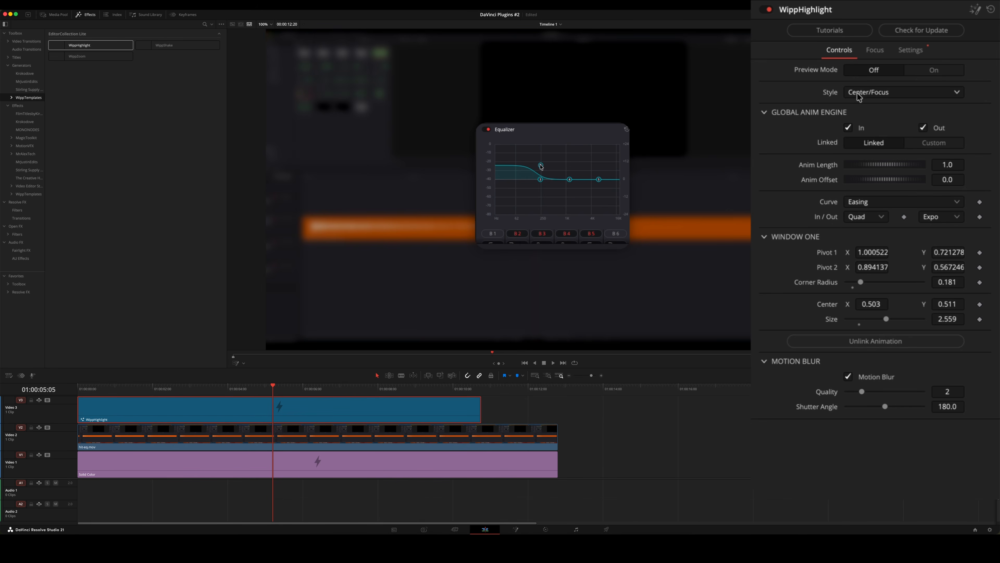
left_click(864, 95)
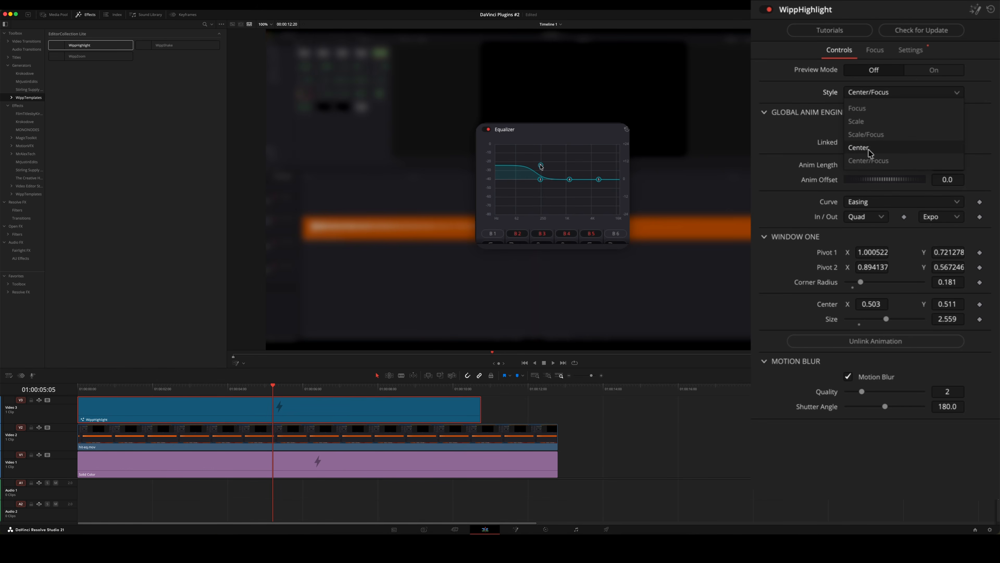
left_click(859, 109)
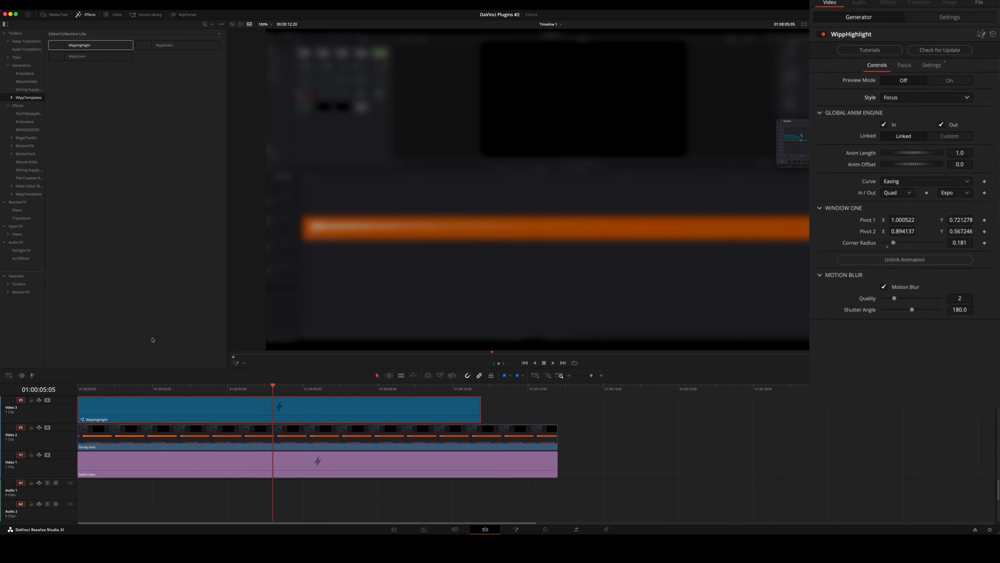
left_click_drag(104, 401, 45, 402)
key("space")
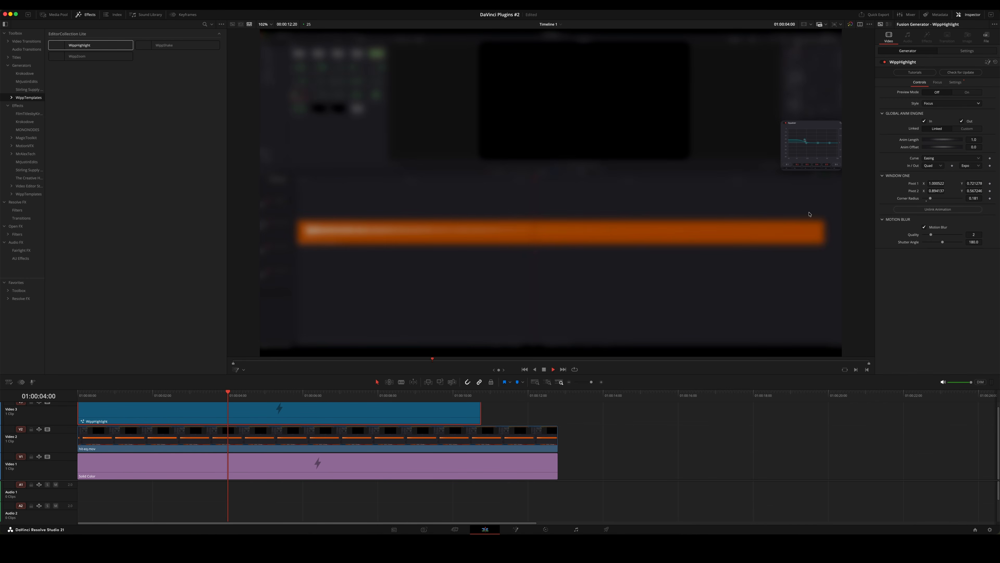
Change the WippHighlight style to Scale, play it from the start, and raise Pivot 1 X to about 1.2.
left_click(933, 104)
left_click(935, 119)
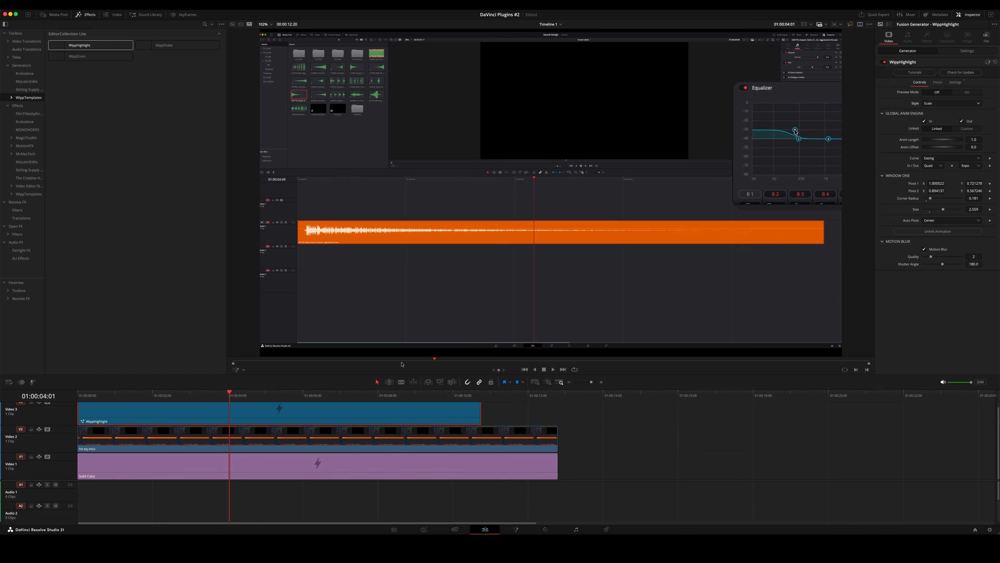
left_click_drag(105, 396, 53, 397)
key("space")
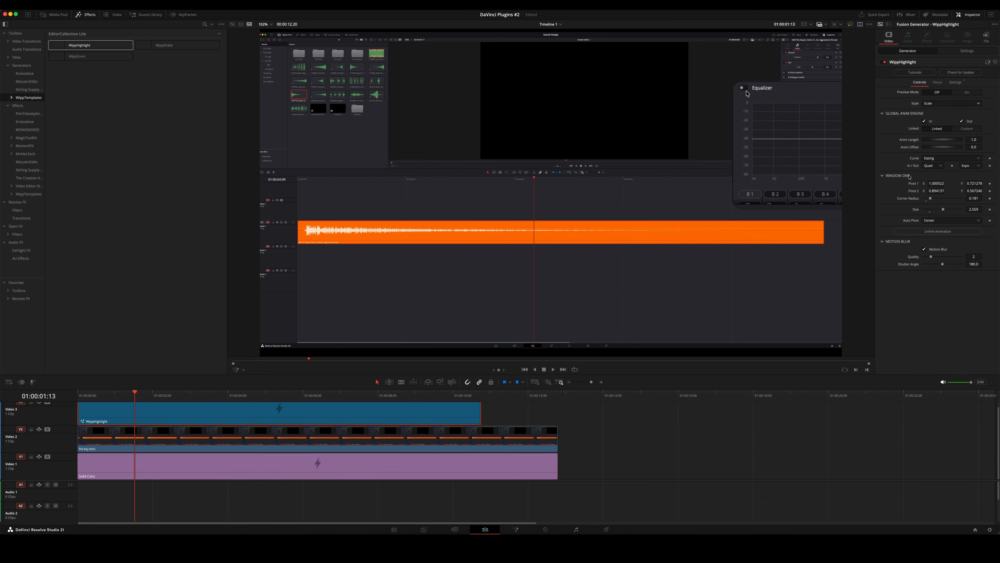
Try the WippHighlight style Scale/Focus, switch it to Center, and play the animation from the start.
left_click(944, 104)
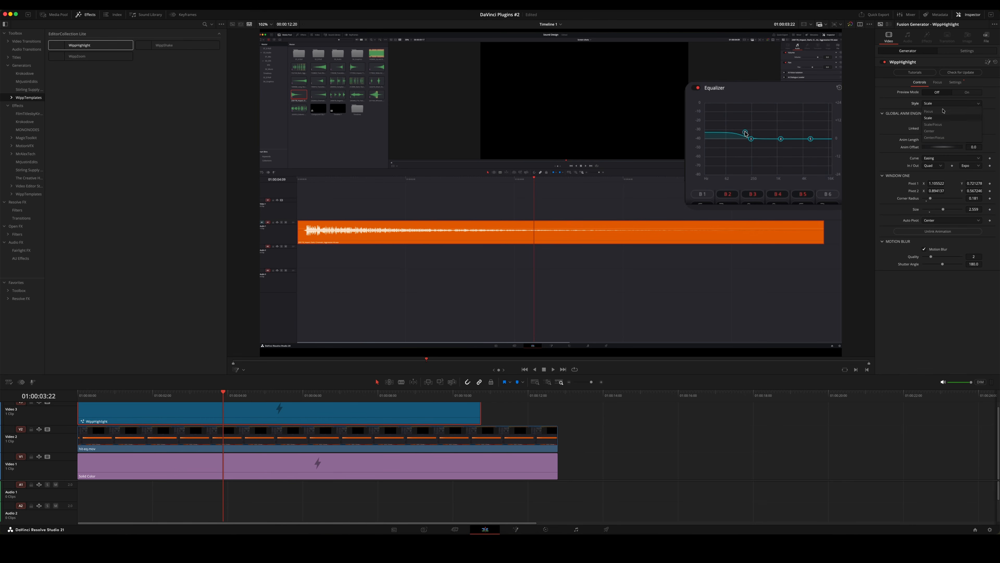
left_click(938, 125)
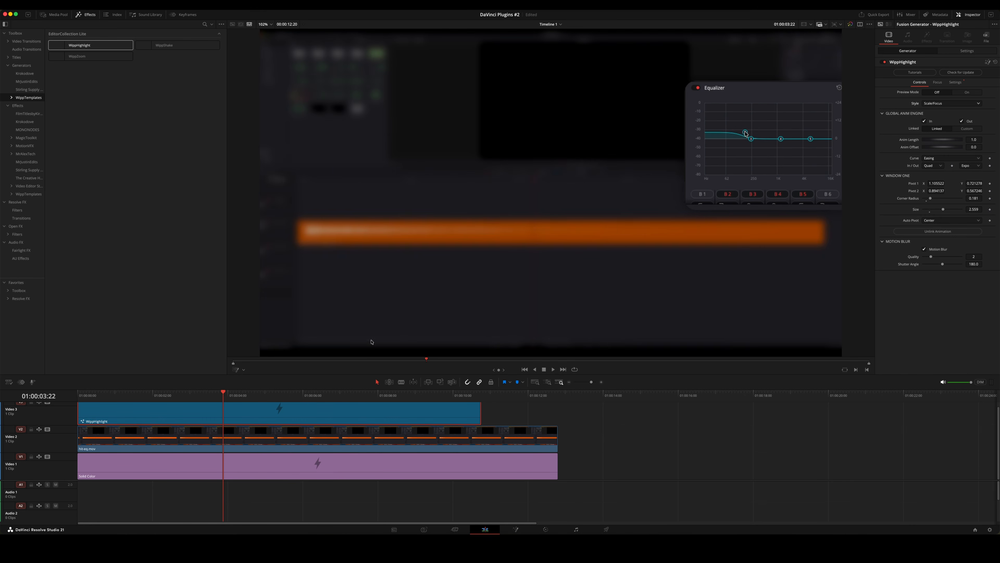
key("space")
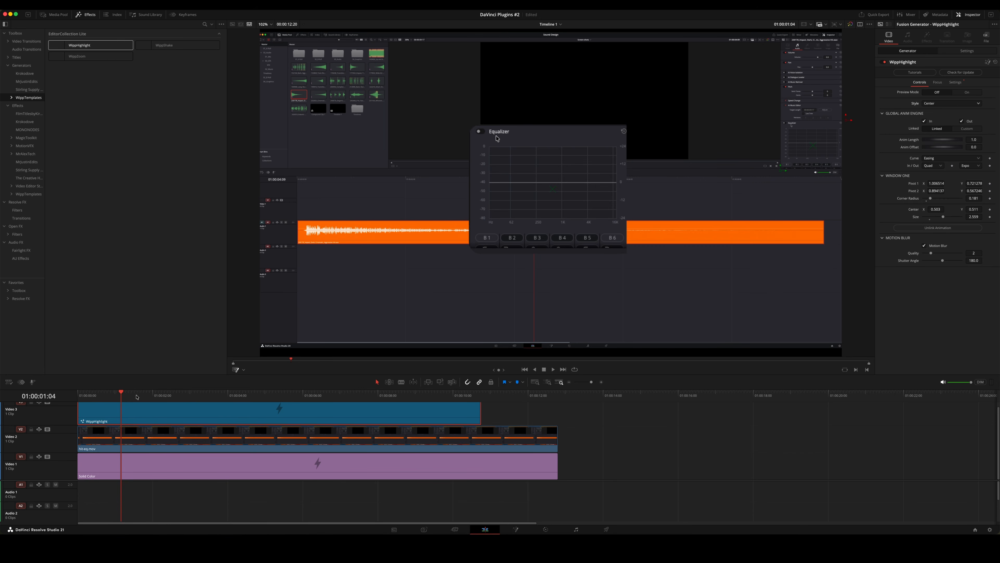
key("space")
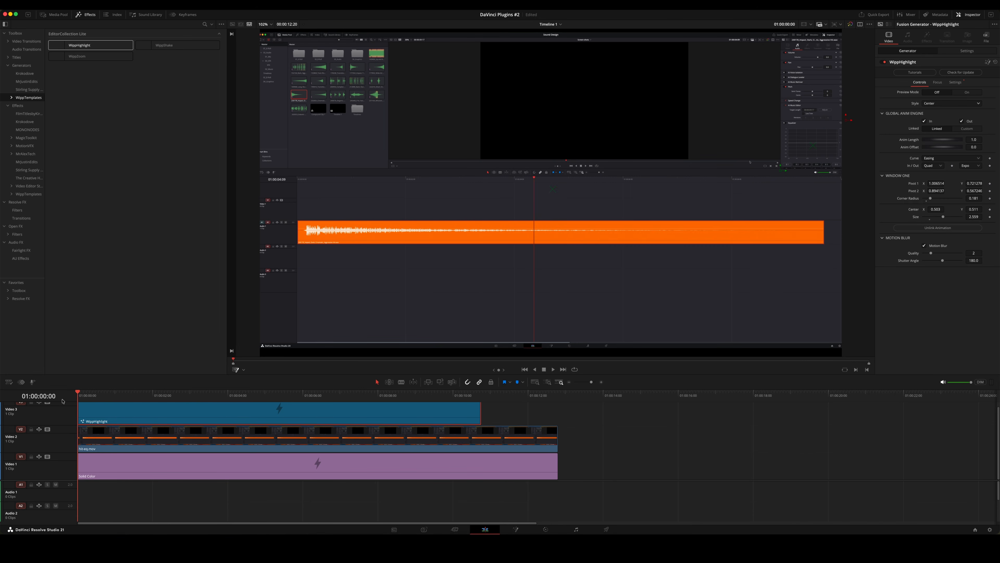
key("space")
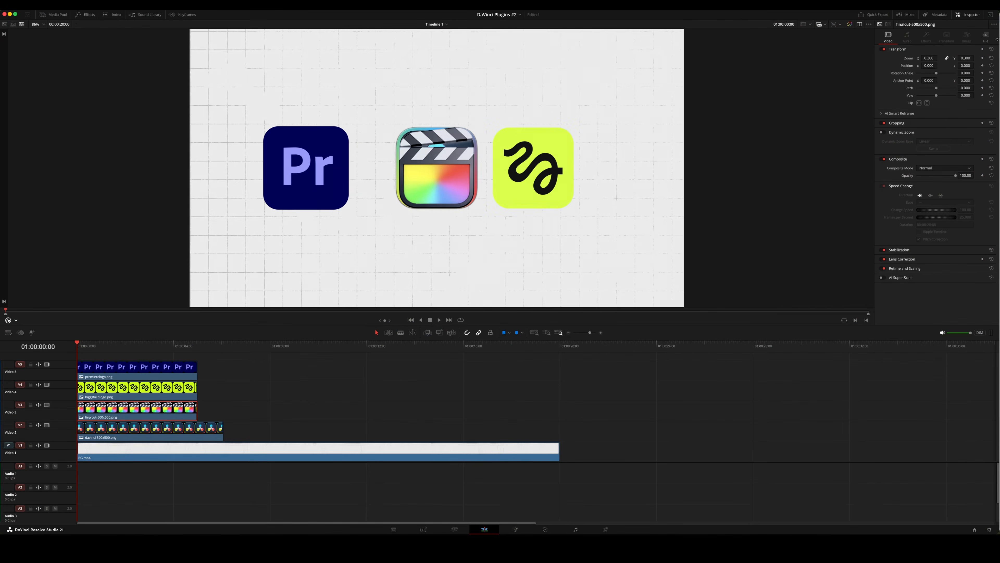
Shift the DaVinci logo clip horizontally in the frame by changing its X position.
left_click(201, 429)
left_click_drag(939, 65, 929, 67)
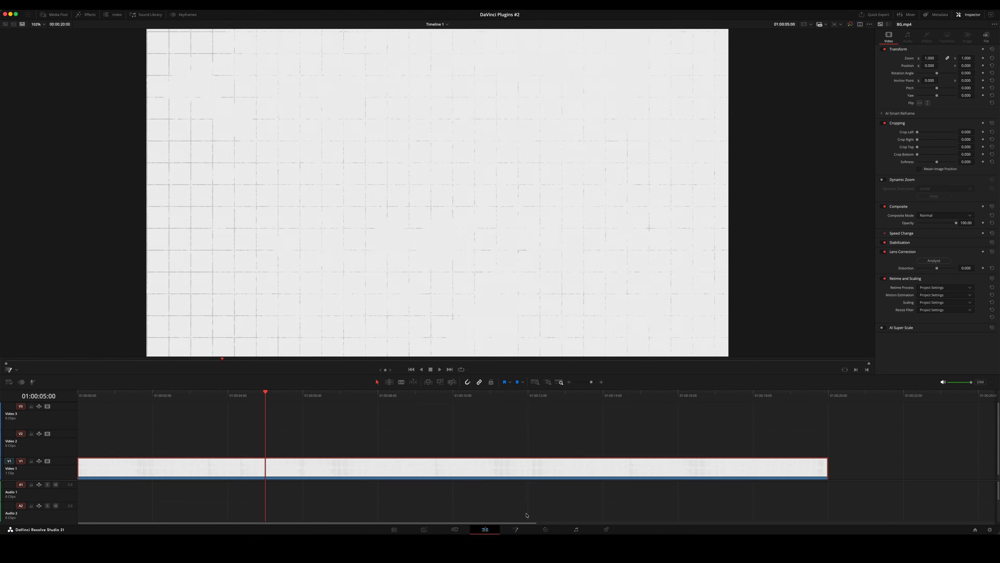
Open BG.mp4 in Fusion and insert an ArrayMerge Free node midway between the background and MediaOut1.
left_click(516, 529)
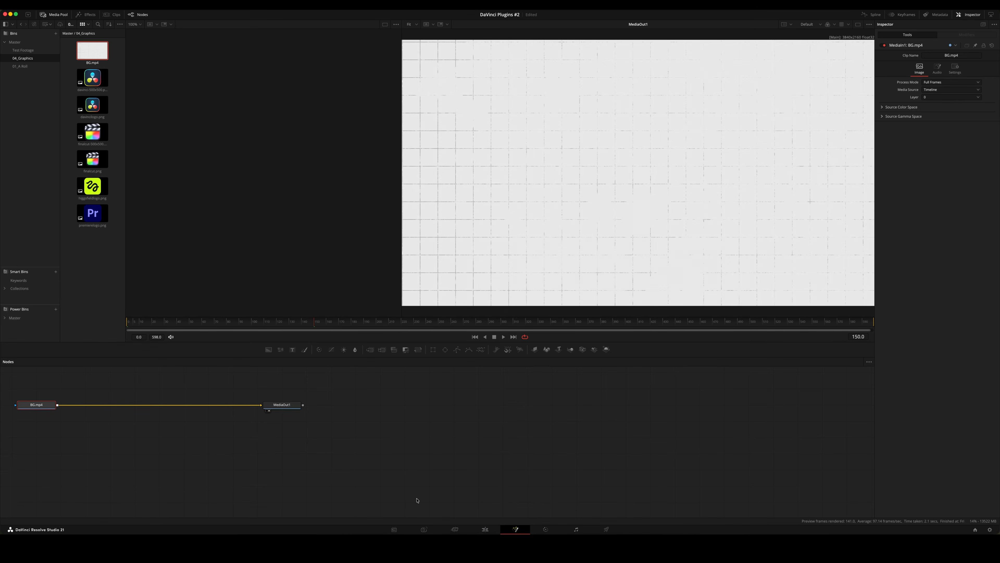
key("shift+space")
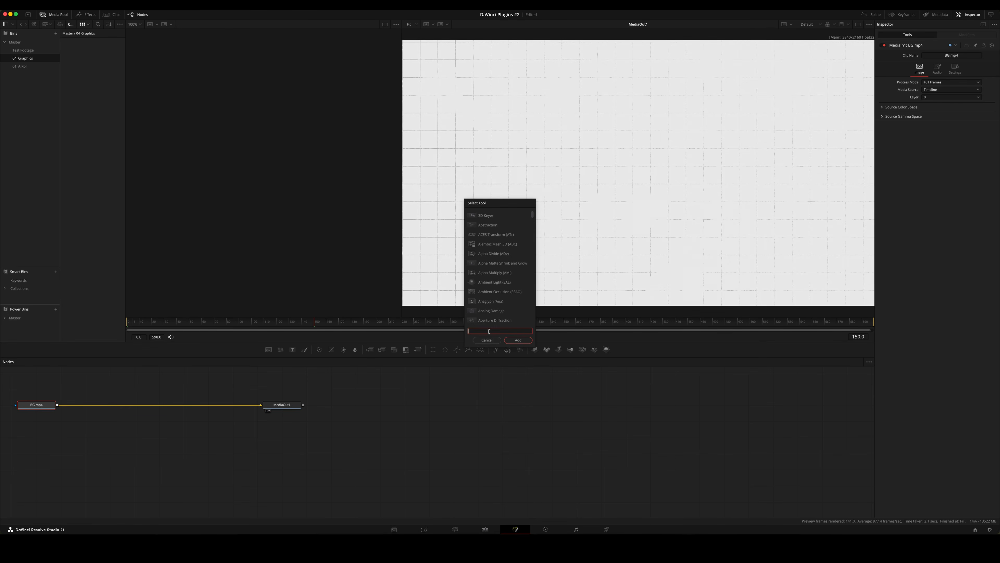
type("arra")
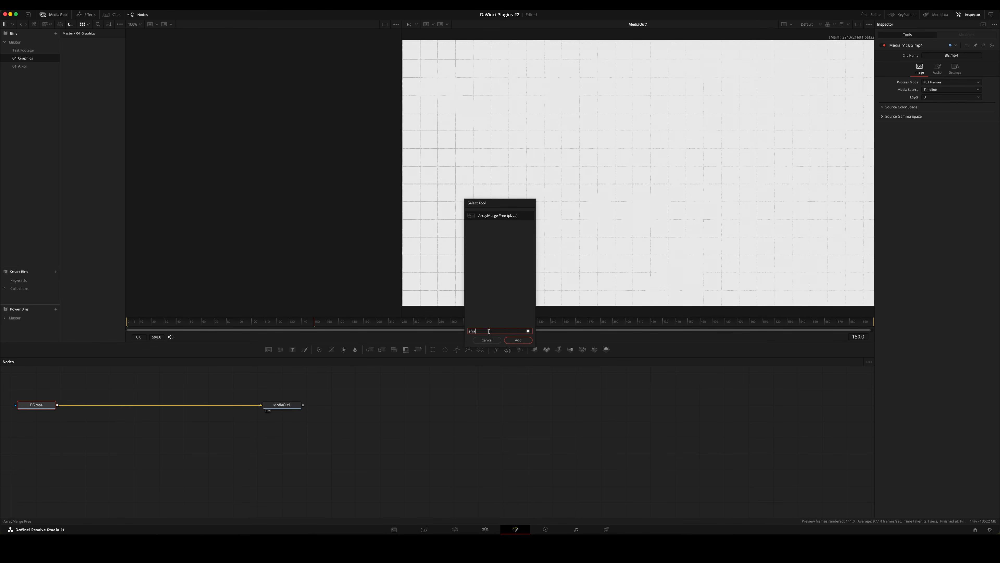
left_click(517, 339)
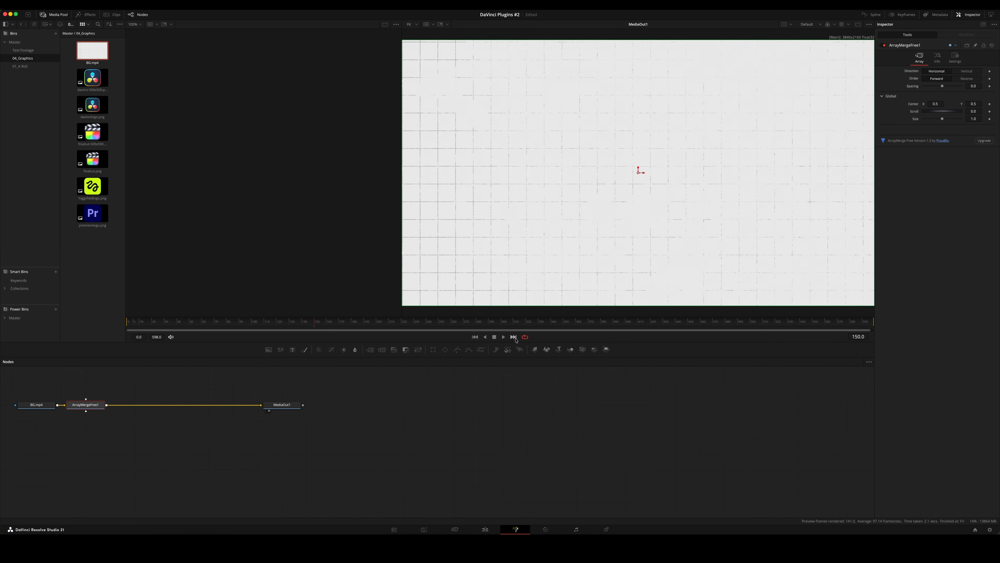
left_click_drag(85, 404, 159, 404)
Add the 500x500 DaVinci and Final Cut logos plus the Higgsfield and Premiere logos, and connect all four to the ArrayMerge node.
left_click_drag(93, 78, 93, 451)
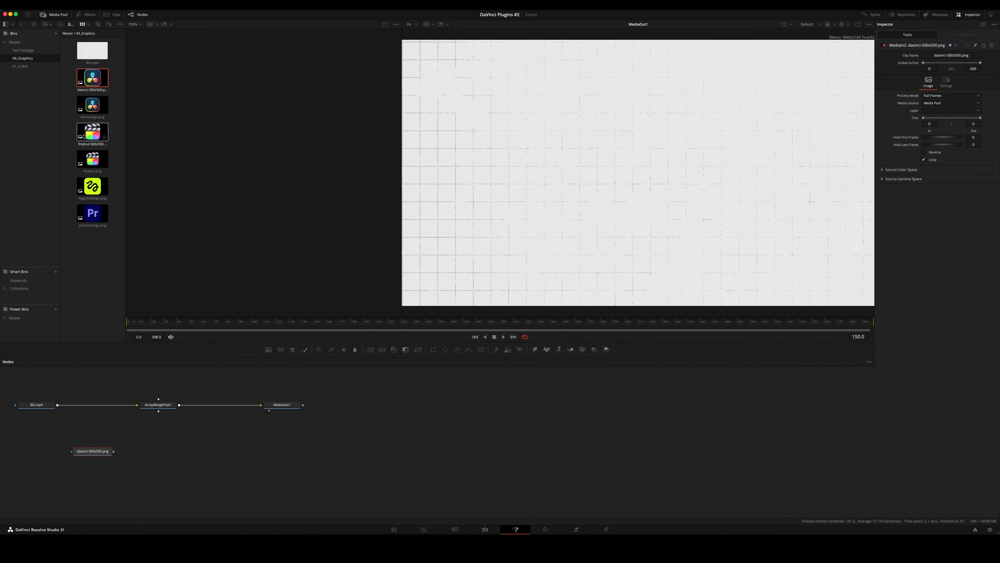
left_click_drag(93, 132, 143, 451)
left_click_drag(93, 186, 191, 450)
left_click_drag(93, 213, 236, 452)
left_click_drag(139, 421, 149, 410)
left_click_drag(163, 451, 167, 410)
left_click_drag(258, 450, 172, 409)
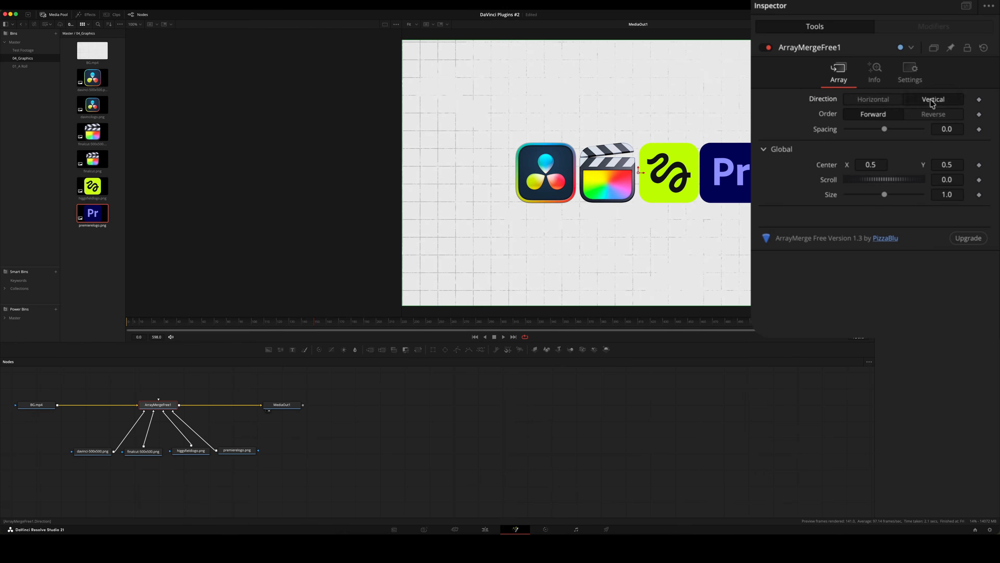
Set the logo array's direction to Horizontal, try the Reverse order, and return it to Forward.
left_click(874, 99)
left_click(926, 113)
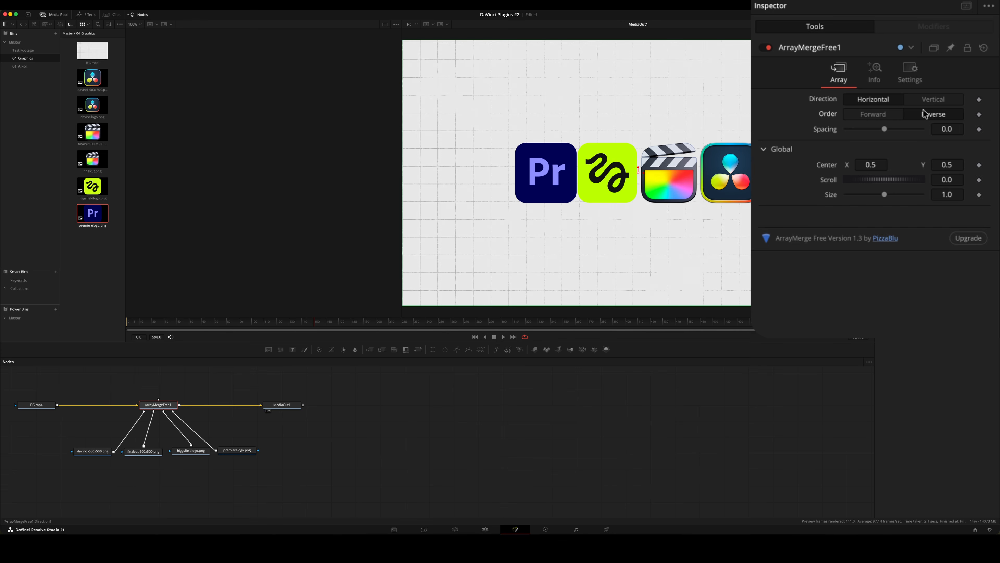
left_click(886, 116)
Set the array spacing to 0.071, try out the global settings such as size, and undo the last change.
left_click_drag(885, 129, 892, 131)
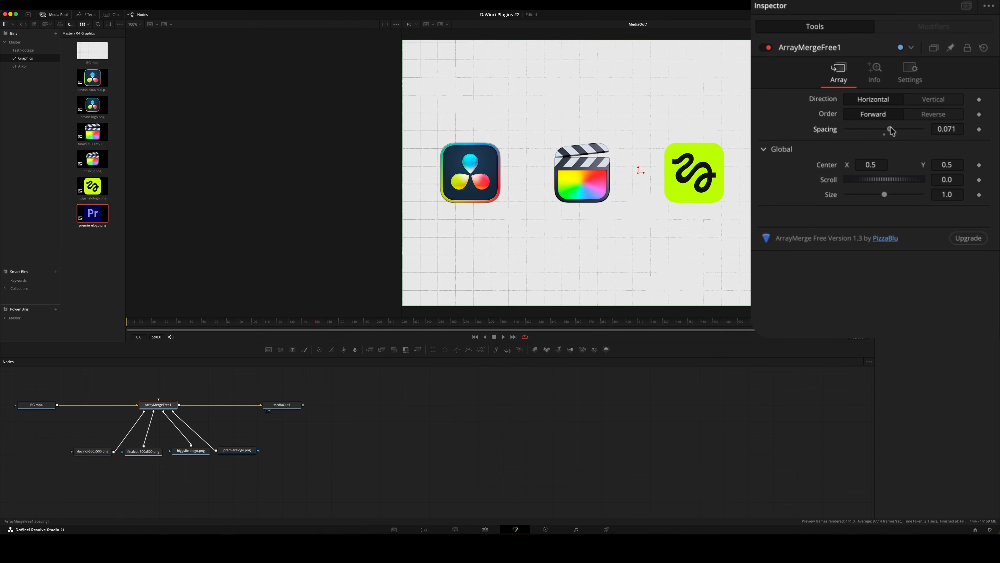
left_click_drag(885, 194, 982, 163)
key("super+z")
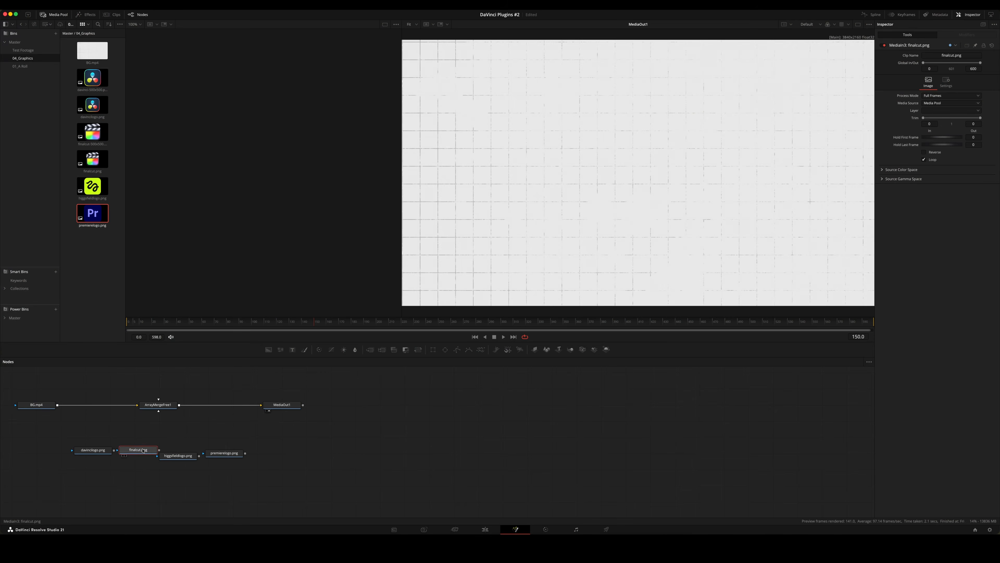
Connect the four differently sized logo nodes to the ArrayMerge node and fine-tune the array spacing.
left_click_drag(114, 450, 159, 412)
left_click_drag(159, 449, 159, 409)
left_click_drag(199, 456, 161, 408)
mouse_move(245, 456)
left_mouse_down()
mouse_move(169, 400)
mouse_move(193, 425)
left_mouse_up()
left_click_drag(245, 453, 162, 406)
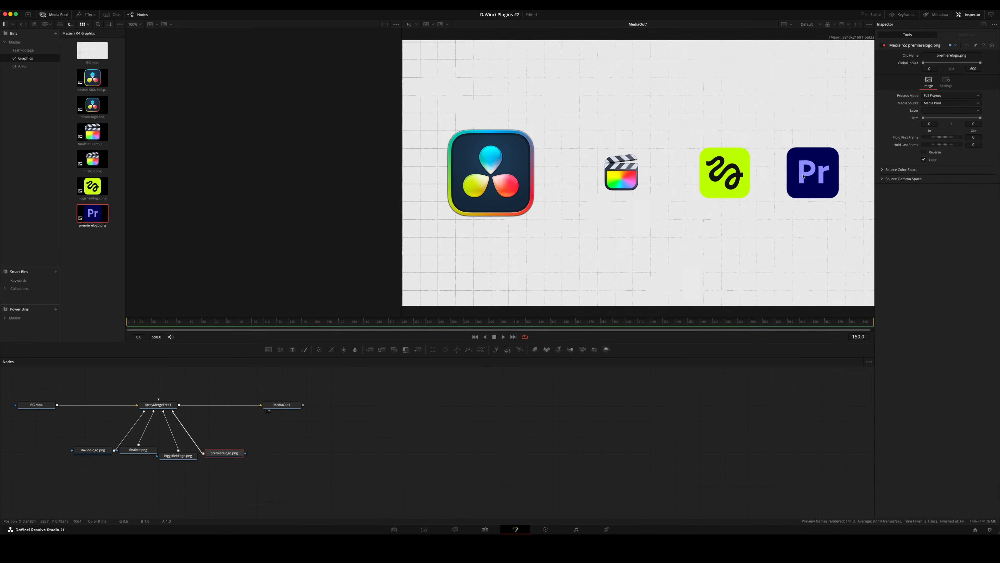
left_click(158, 404)
left_click_drag(945, 86, 943, 86)
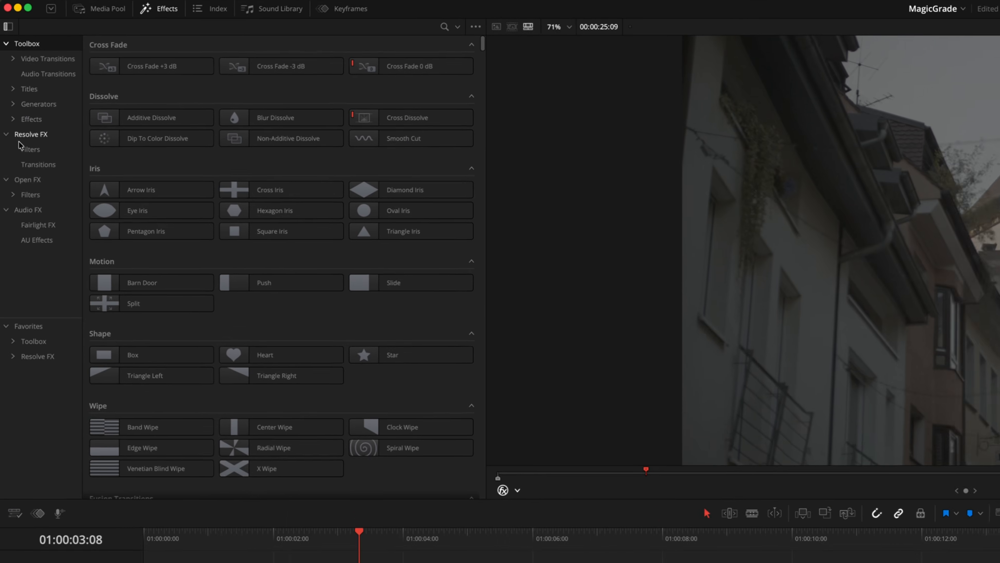
Find MagicGrade among the Open FX effects and apply it to the first clip on the timeline.
left_click(35, 180)
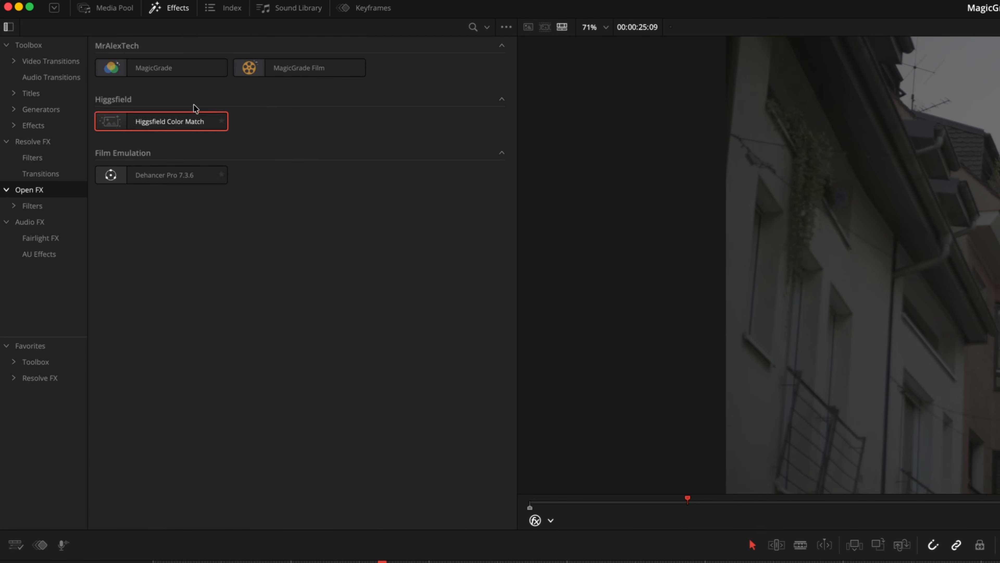
left_click(147, 68)
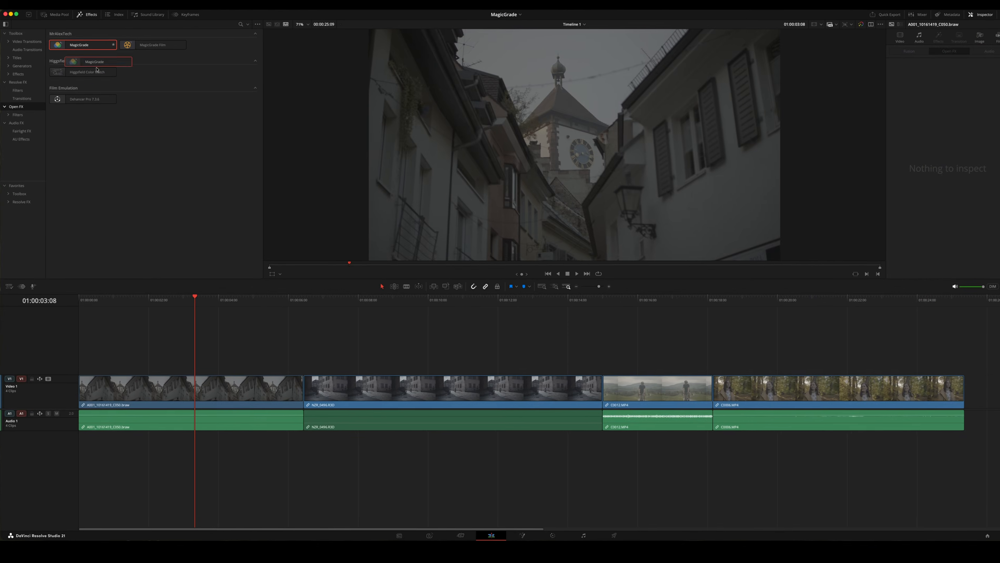
left_click_drag(102, 56, 260, 518)
left_click_drag(189, 387, 190, 386)
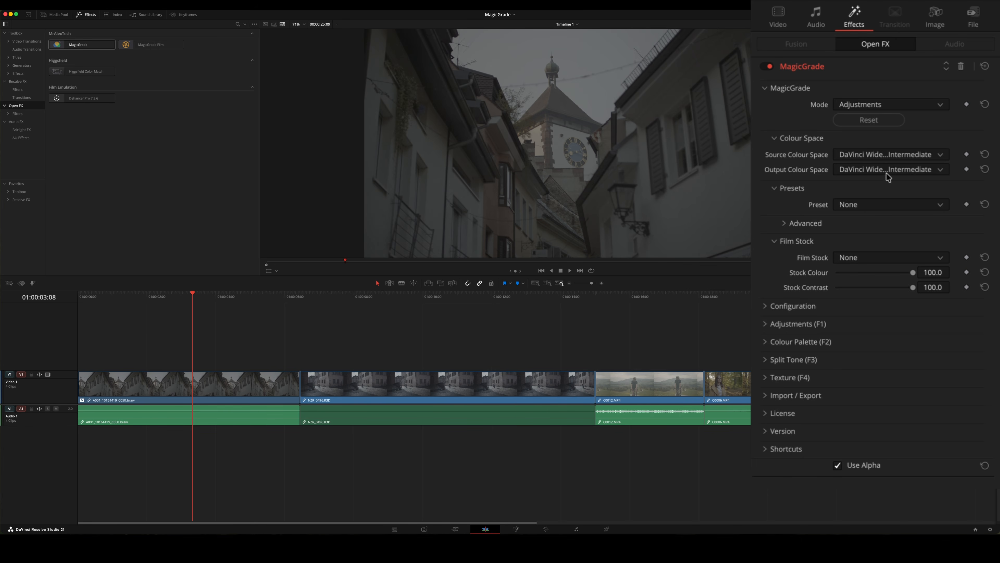
On the Color page, search the effects library for "magic" and apply MagicGrade to node 01.
left_click(546, 529)
left_click(984, 24)
type("magic")
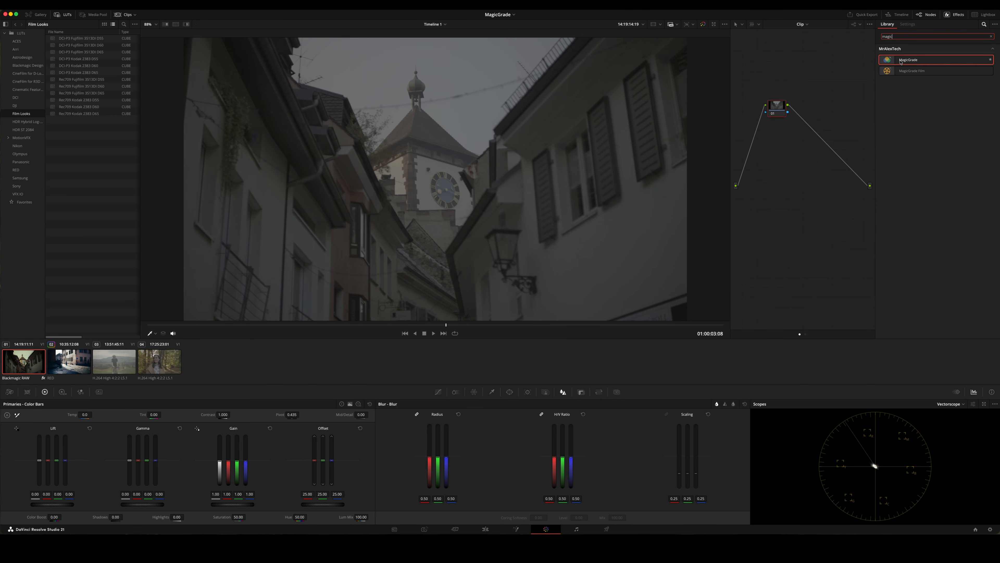
left_click_drag(907, 61, 773, 113)
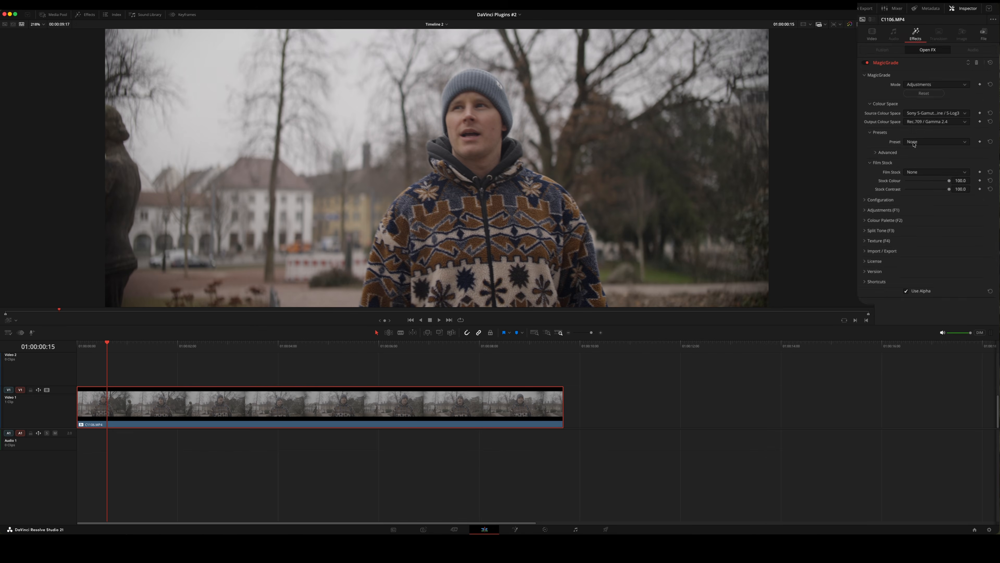
Try the MagicGrade presets Filmish1 / B&W, Filmish1 / Cool and Filmish1 / Neutral on the portrait clip.
left_click(877, 206)
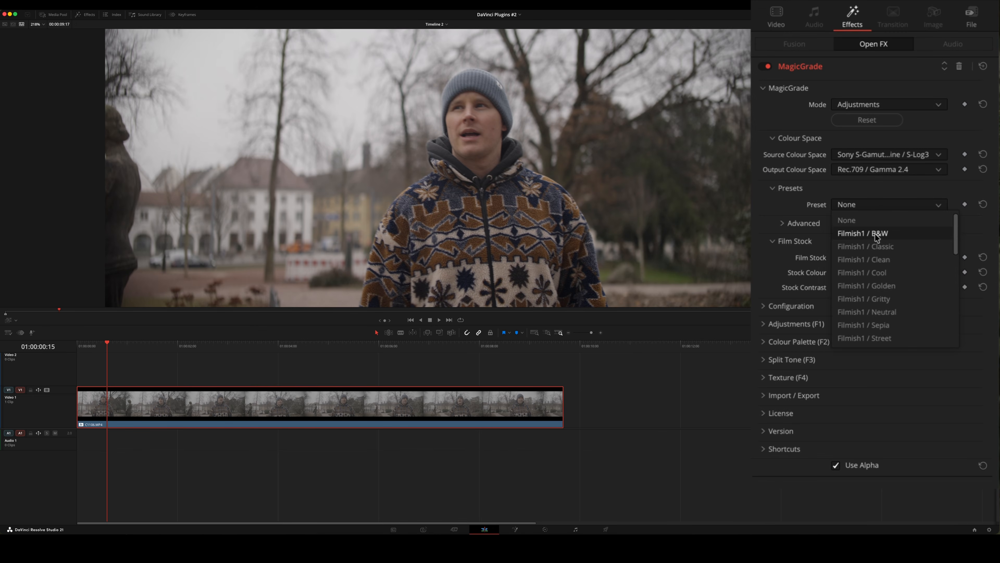
left_click(875, 233)
left_click(875, 205)
left_click(862, 273)
left_click(862, 205)
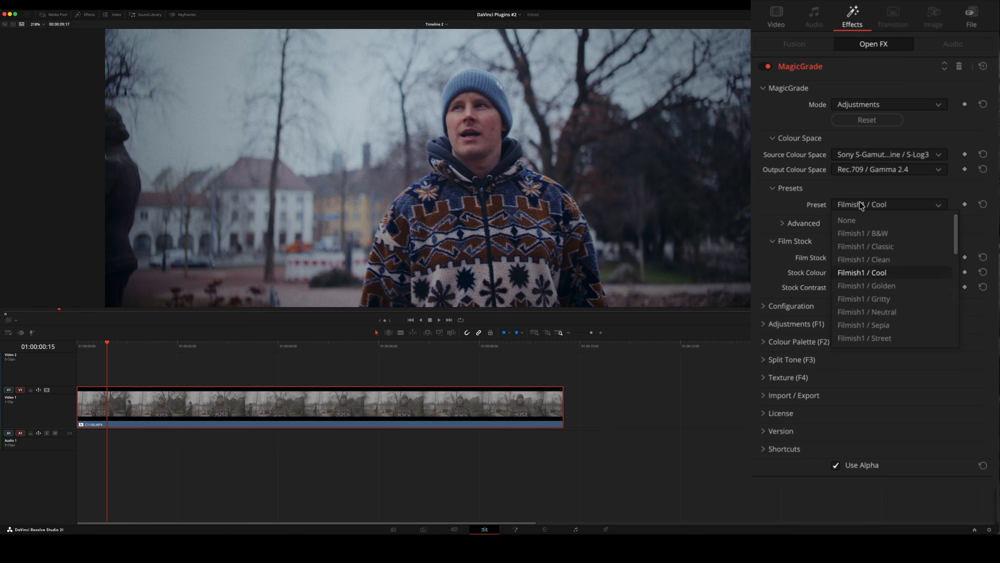
left_click(881, 315)
Try several presets further down the MagicGrade list, ending with MagicLooks1 / Golden Hour.
left_click(868, 205)
scroll(872, 272, "down", 3)
left_click(886, 299)
left_click(871, 205)
scroll(886, 276, "down", 3)
left_click(902, 298)
left_click(876, 205)
scroll(894, 307, "down", 3)
left_click(898, 312)
Try MoviePack1 presets such as Flashback and settle on MoviePack1 / Mad Max.
left_click(863, 205)
scroll(894, 300, "down", 3)
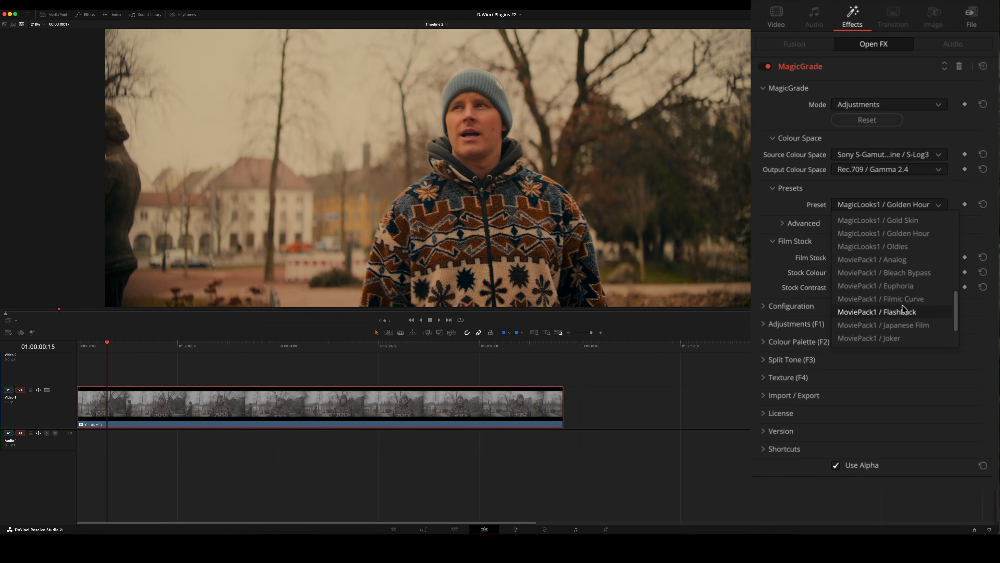
left_click(902, 307)
left_click(868, 205)
left_click(893, 287)
left_click(880, 205)
left_click(896, 313)
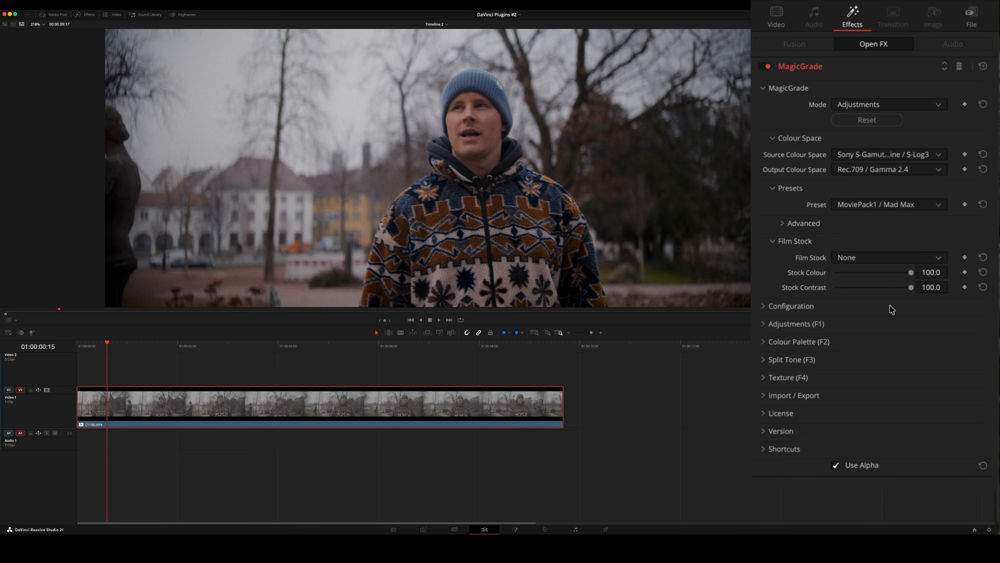
Adjust the tone curve to Contrast 34.9, Pivot 0.484, Lights 41.9, Shoulder 7.8 and Mids 8.5.
left_click(767, 325)
left_click(772, 381)
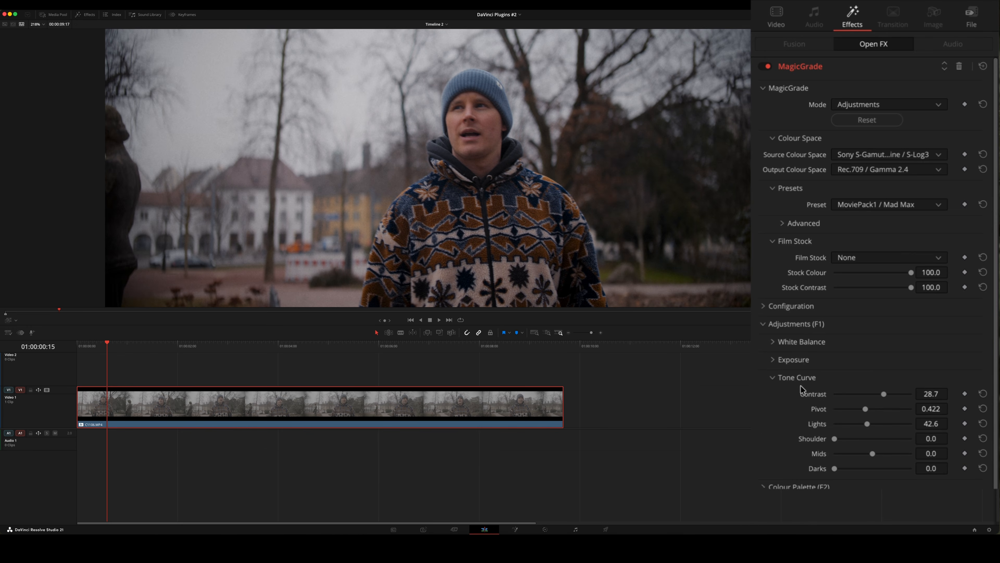
scroll(906, 347, "down", 2)
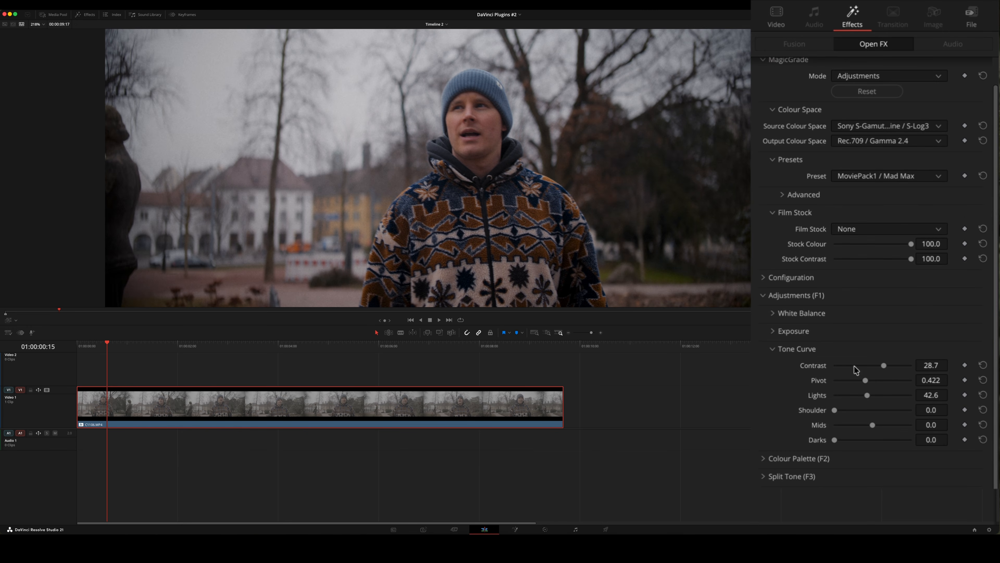
left_click_drag(886, 370, 874, 426)
In the colour palette, set Saturation to 11.6, Colour Density to 0.209, Vibrance to 31.8, Film Saturation to 19.4 and Film Sat Rolloff to 72.9.
left_click(803, 378)
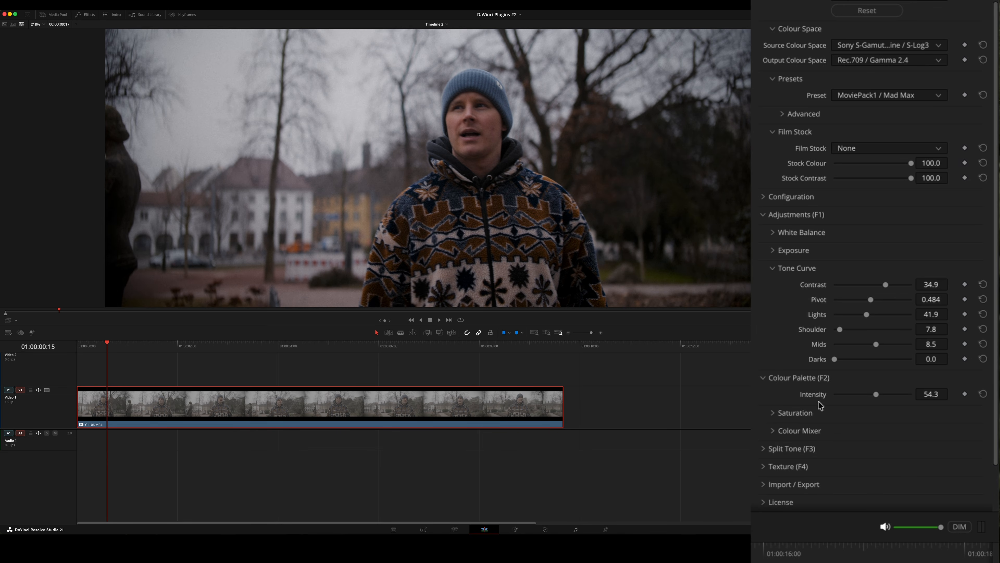
left_click(772, 412)
left_click_drag(874, 330, 891, 387)
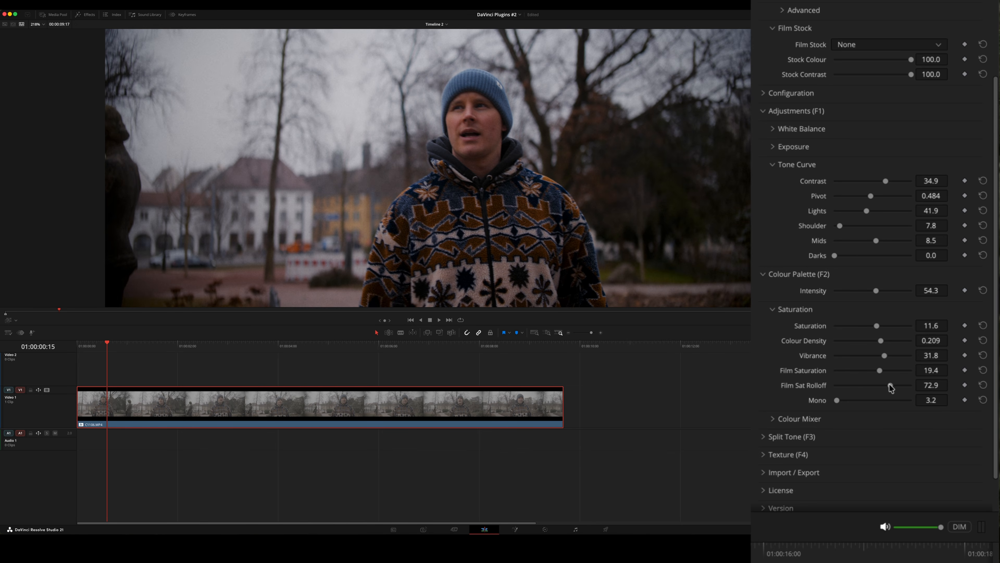
scroll(815, 450, "up", 5)
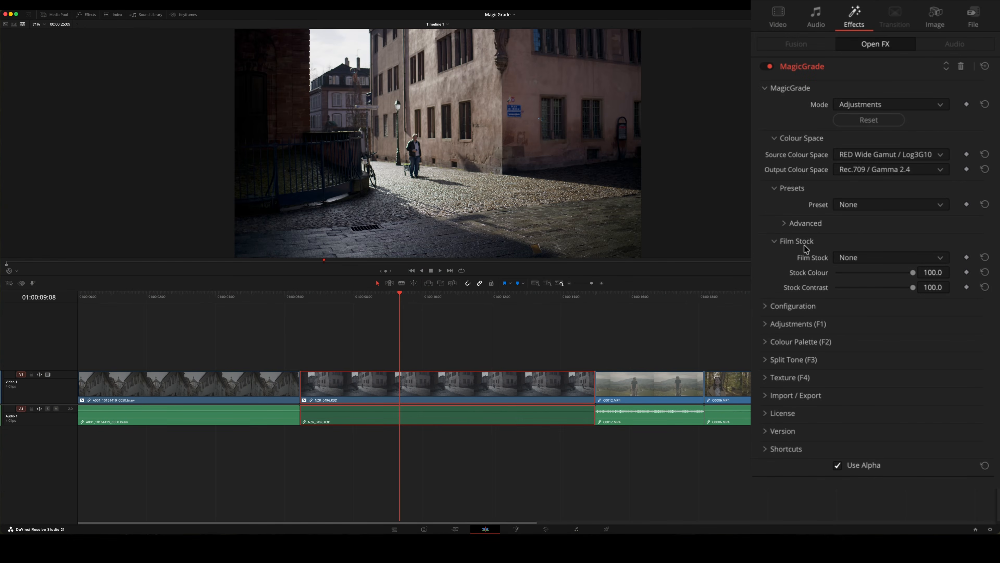
Try several MagicGrade film stocks on the RED street clip, including Cinema 83.
left_click(879, 257)
left_click(877, 294)
left_click(878, 257)
left_click(872, 339)
left_click(866, 258)
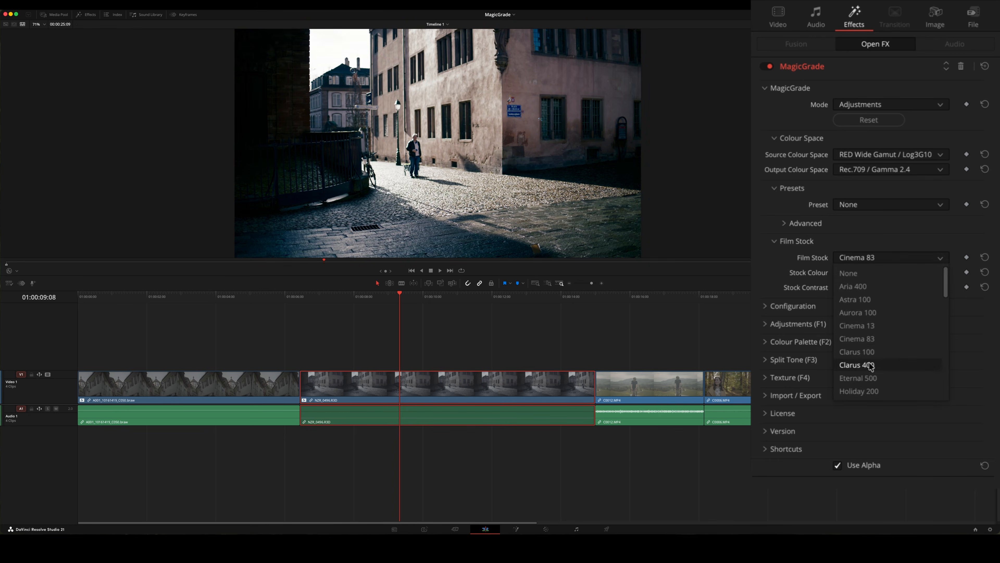
left_click(874, 379)
Try the Sight 200T film stock, then choose Eternal 500 with Stock Colour at 89.1 and a reduced Stock Contrast.
left_click(878, 257)
left_click(871, 378)
scroll(872, 378, "down", 3)
left_click(871, 350)
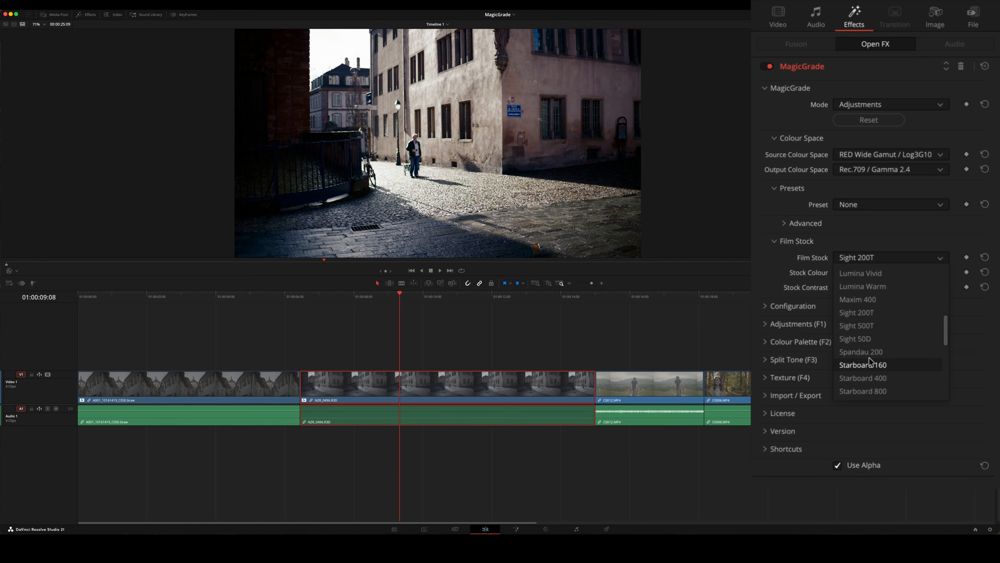
scroll(870, 362, "down", 3)
left_click(870, 364)
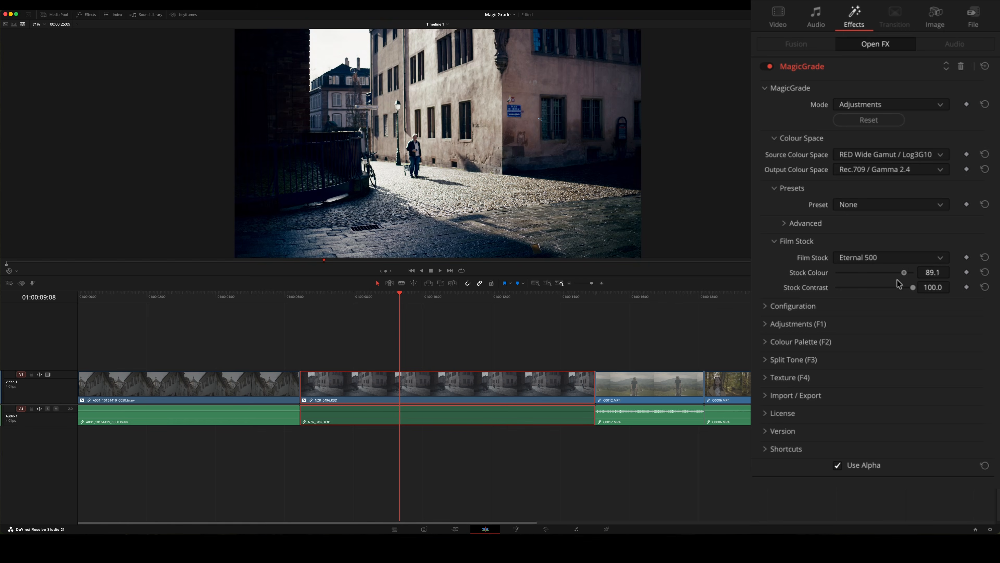
left_click_drag(912, 291, 874, 300)
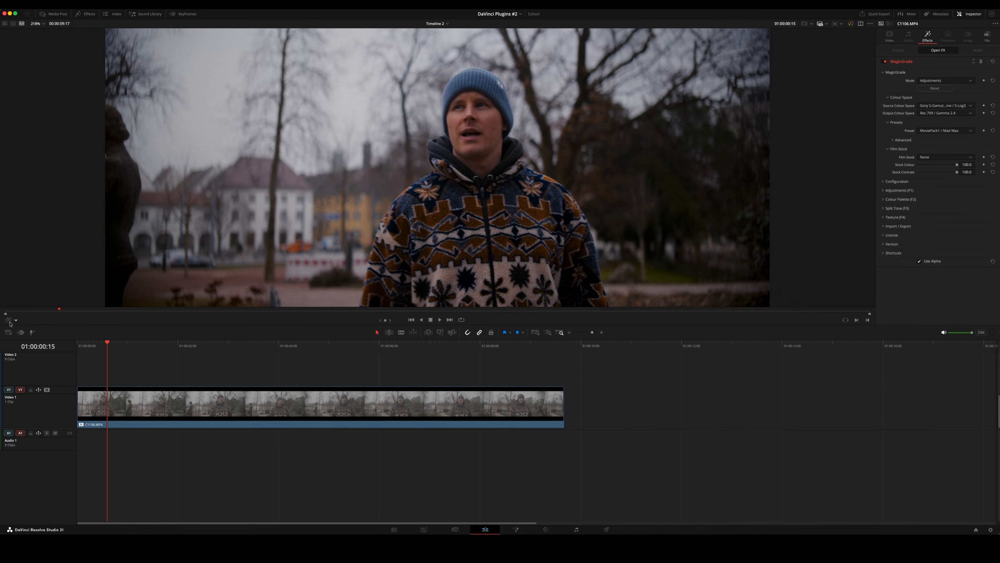
Turn on the Open FX overlay in the viewer and brighten the park portrait clip with Gain + Offset on the image.
left_click(16, 319)
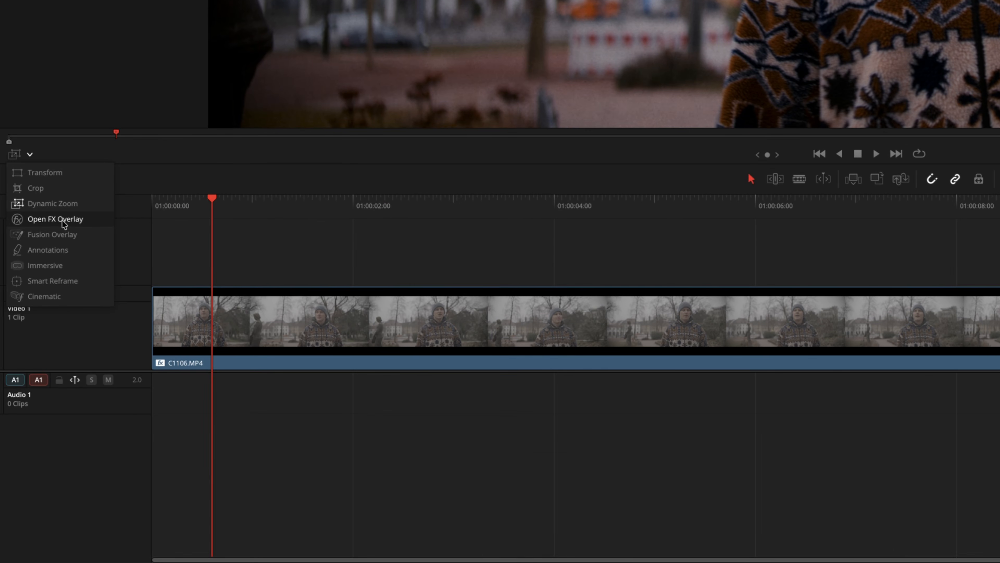
left_click(51, 221)
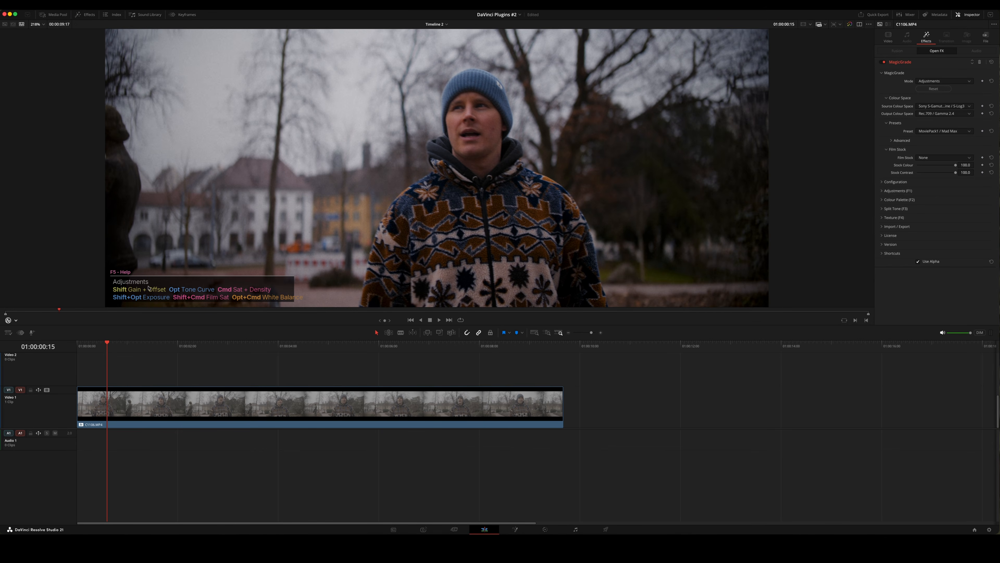
left_click_drag(449, 198, 448, 167)
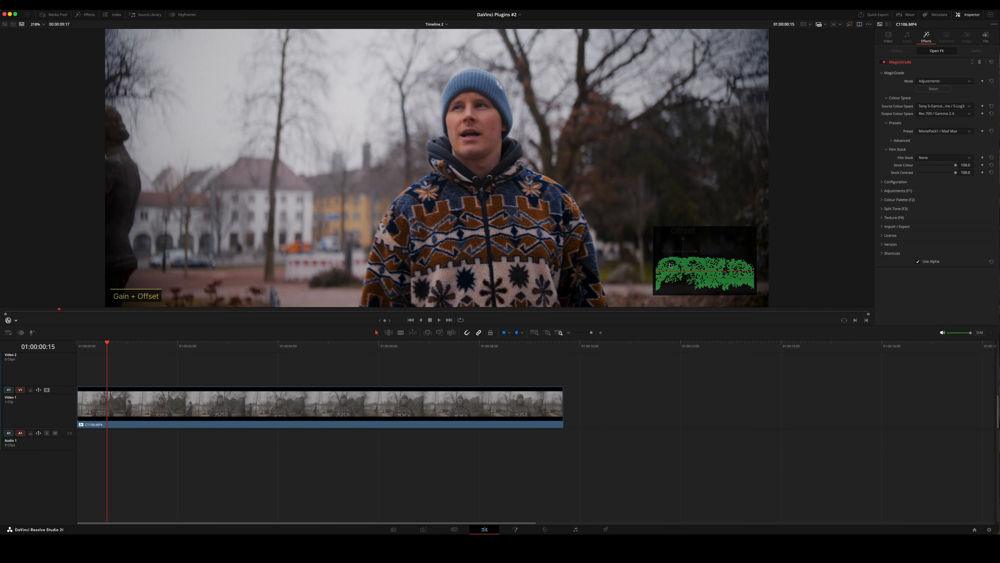
Refine the portrait's tone curve and film saturation, and cool its white balance, using the on-image controls.
key("shift")
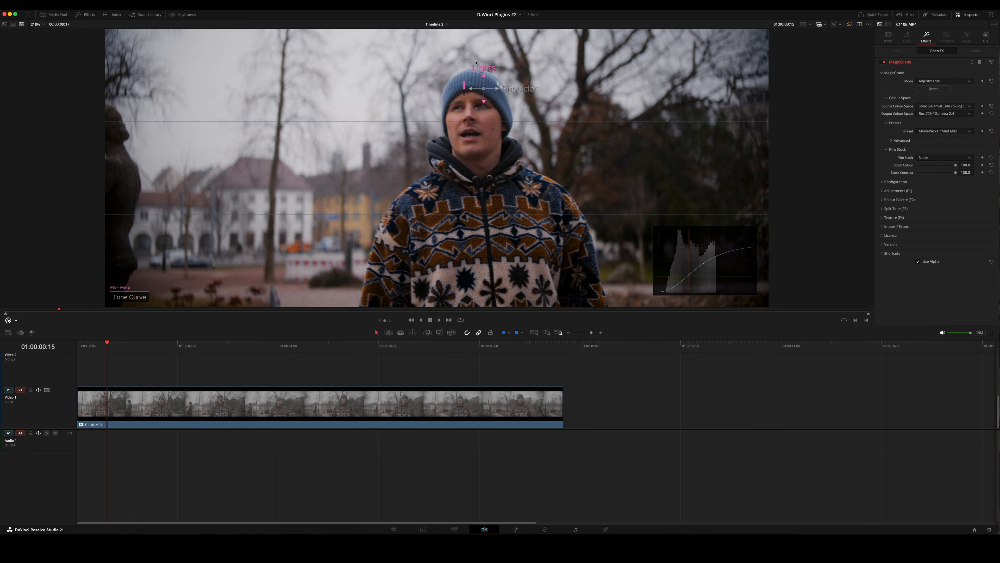
key("shift")
key("shift")
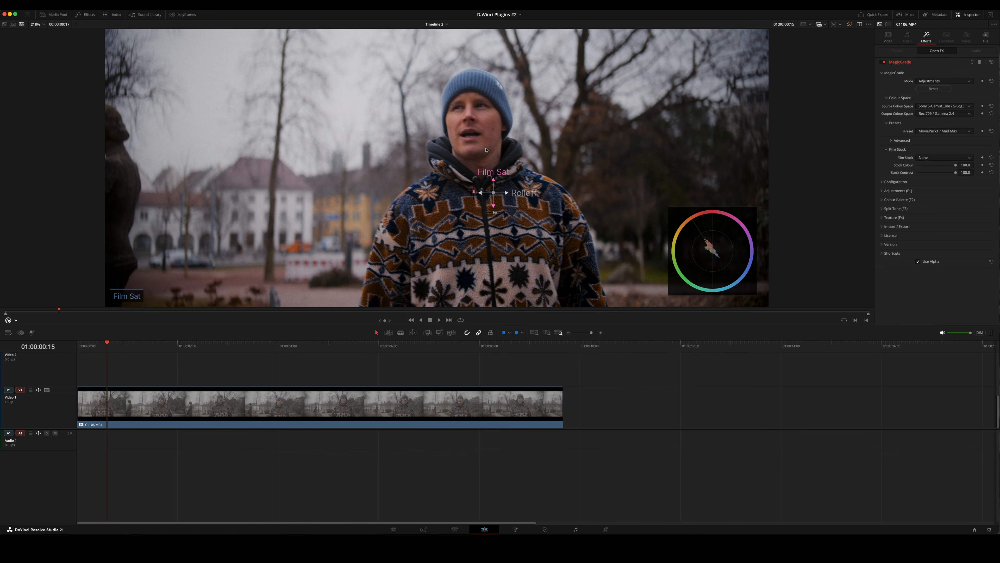
left_click_drag(322, 217, 308, 205)
Switch MagicGrade to Colour Palette mode and adjust the saturation, density and hue of colours sampled on the image.
key("F2")
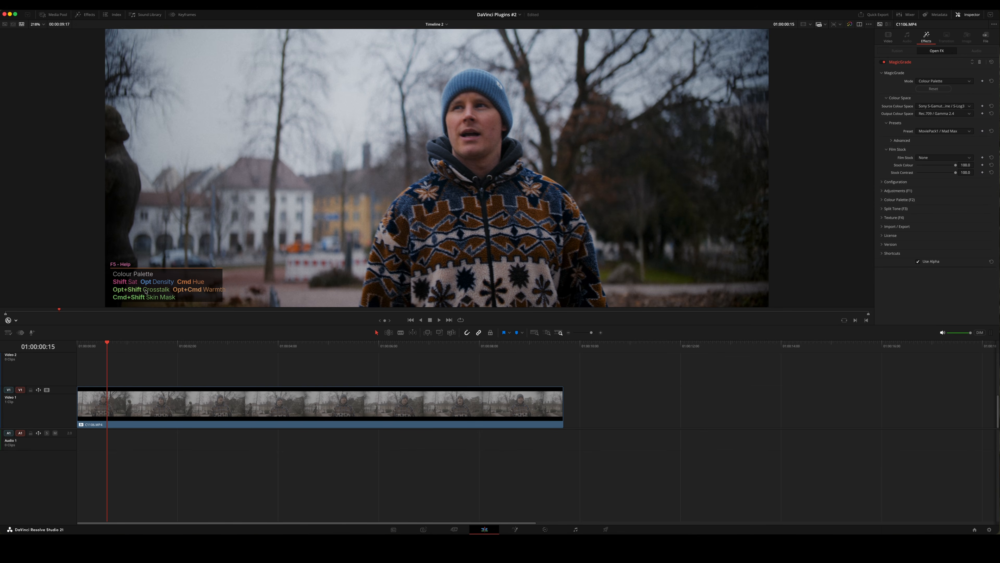
key("shift")
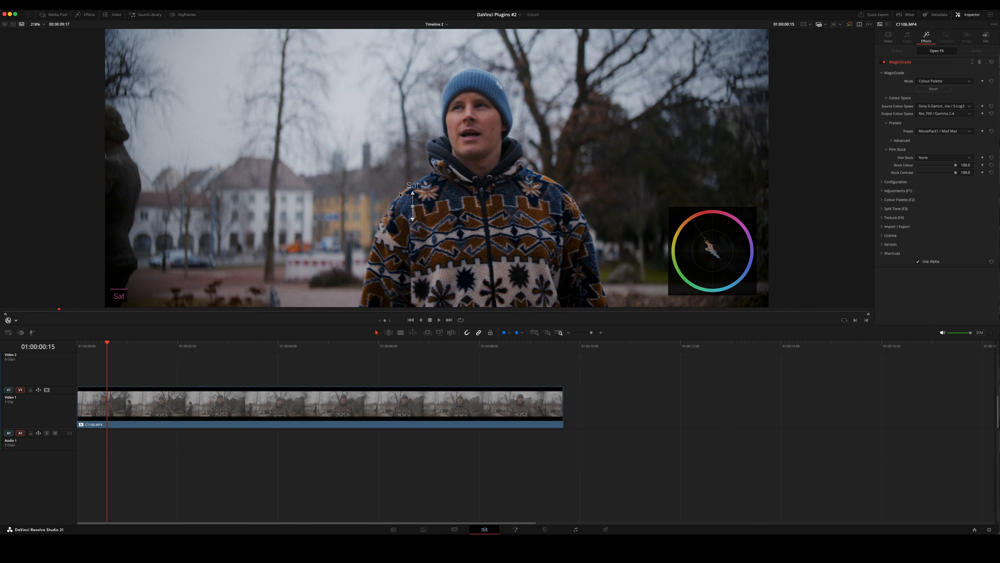
left_click_drag(506, 112, 504, 111)
left_click_drag(505, 110, 498, 38)
key("super+s")
key("alt")
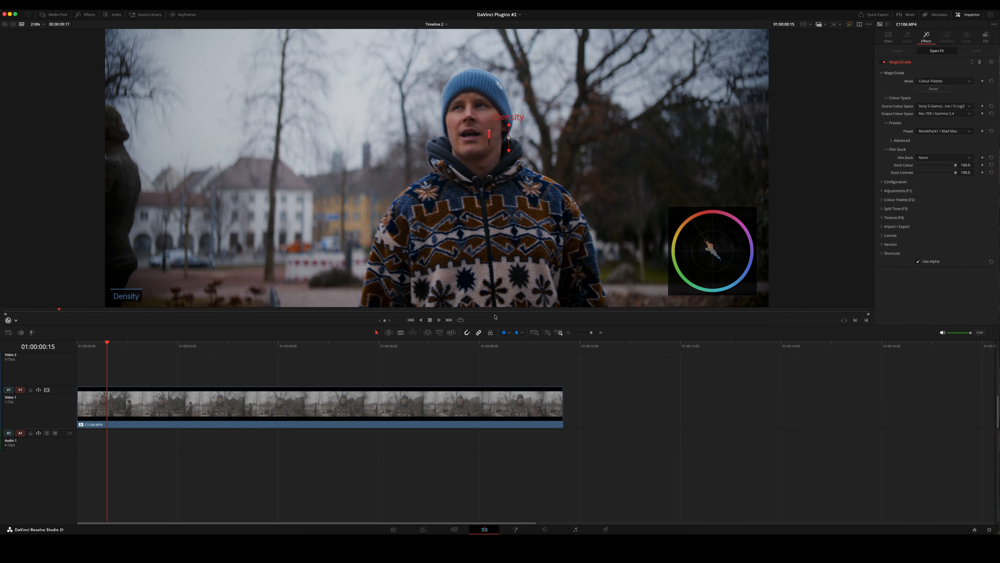
key("super")
mouse_move(499, 96)
left_mouse_down()
mouse_move(499, 138)
mouse_move(500, 115)
left_mouse_up()
Switch MagicGrade to Texture mode and add halation and bloom to the portrait with the on-image controls.
key("F4")
key("alt")
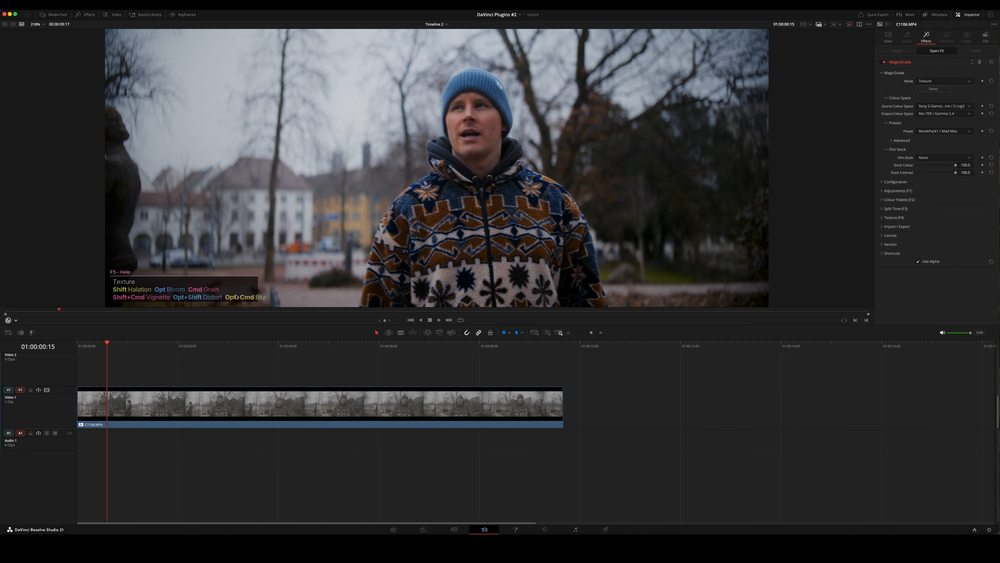
key("shift")
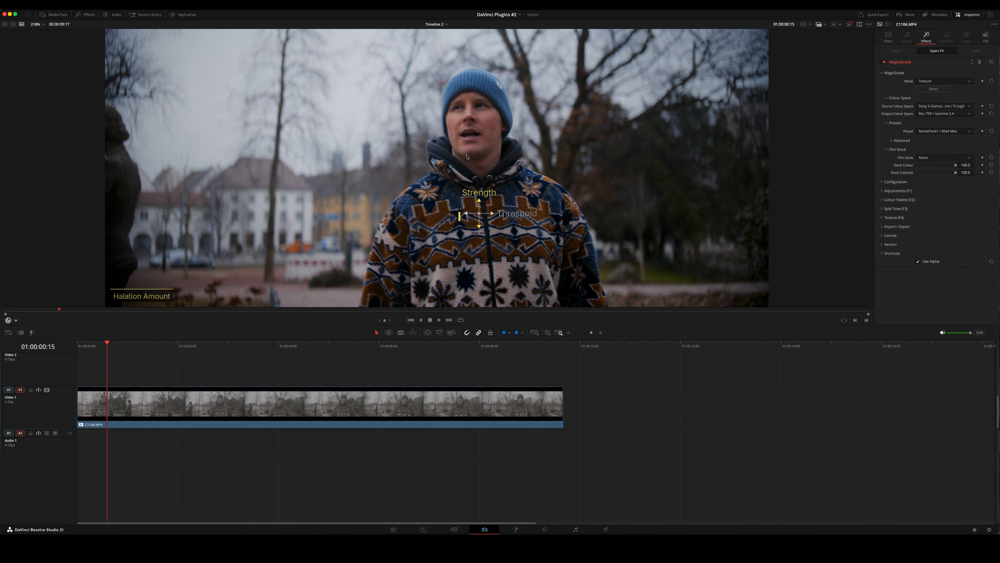
left_click_drag(460, 152, 477, 152)
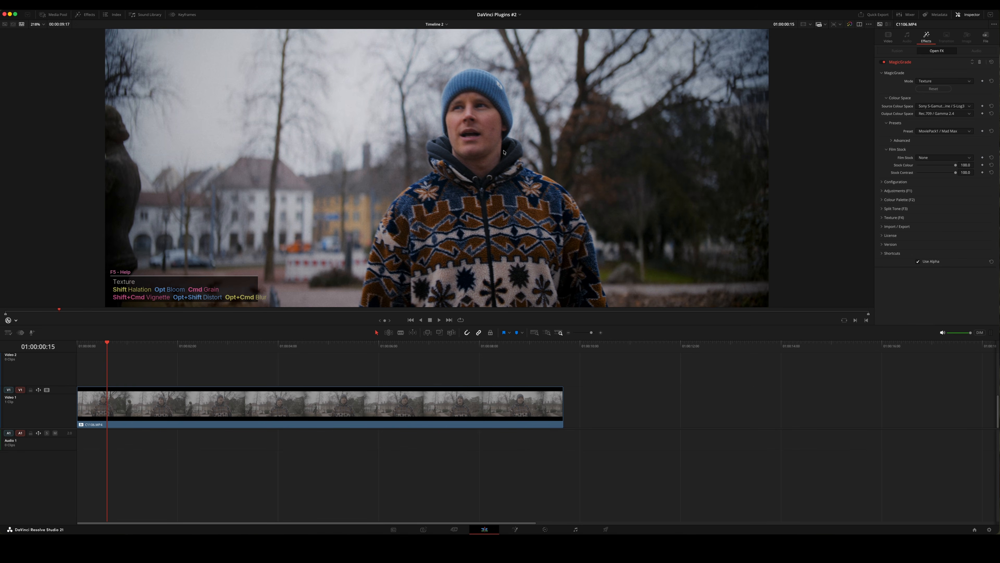
key("alt")
mouse_move(498, 143)
left_mouse_down()
mouse_move(481, 140)
mouse_move(507, 135)
left_mouse_up()
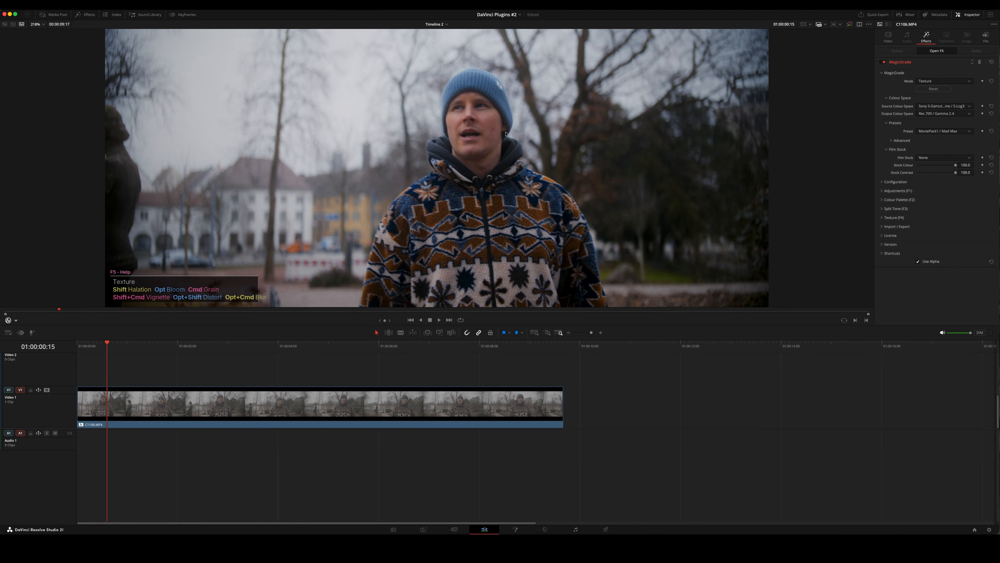
Add film grain to the portrait and adjust the vignette's amount and softness on the image.
key("super")
left_click_drag(522, 104, 498, 140)
key("alt")
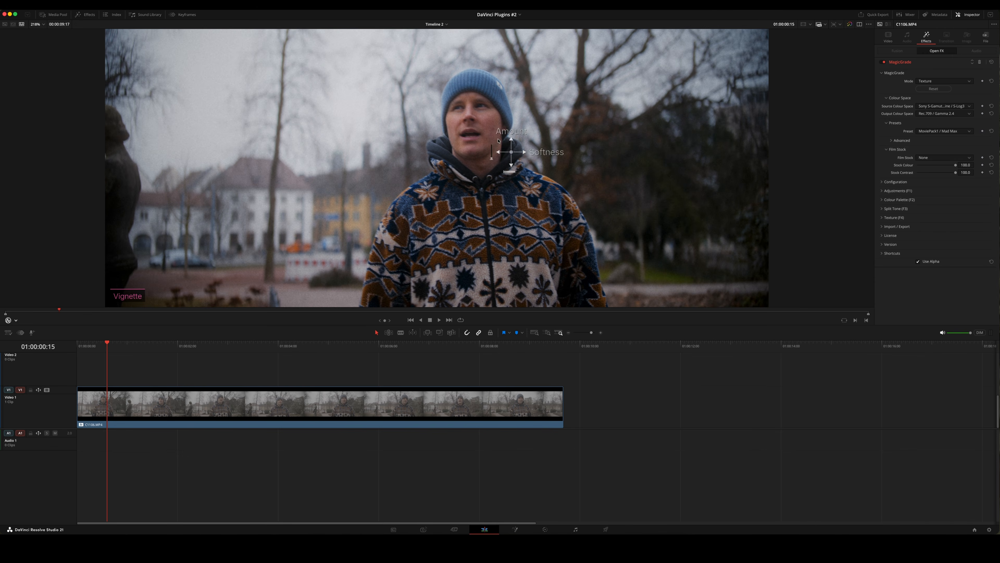
left_click_drag(513, 177, 517, 130)
Apply lens distortion with strong chromatic aberration, and adjust the lens blur's softness and shape.
key("4")
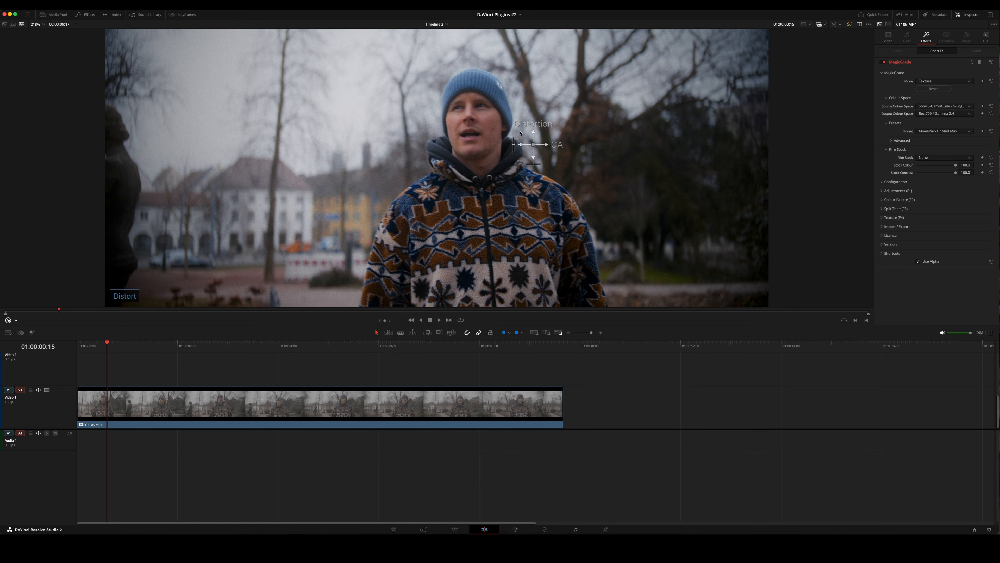
left_click_drag(544, 164, 617, 144)
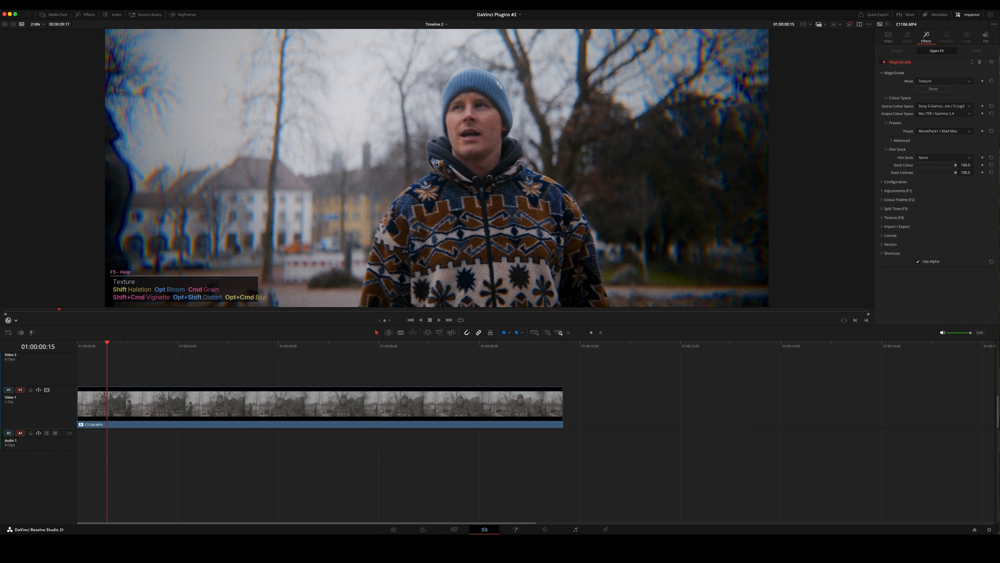
key("alt+super")
left_click_drag(440, 168, 448, 147)
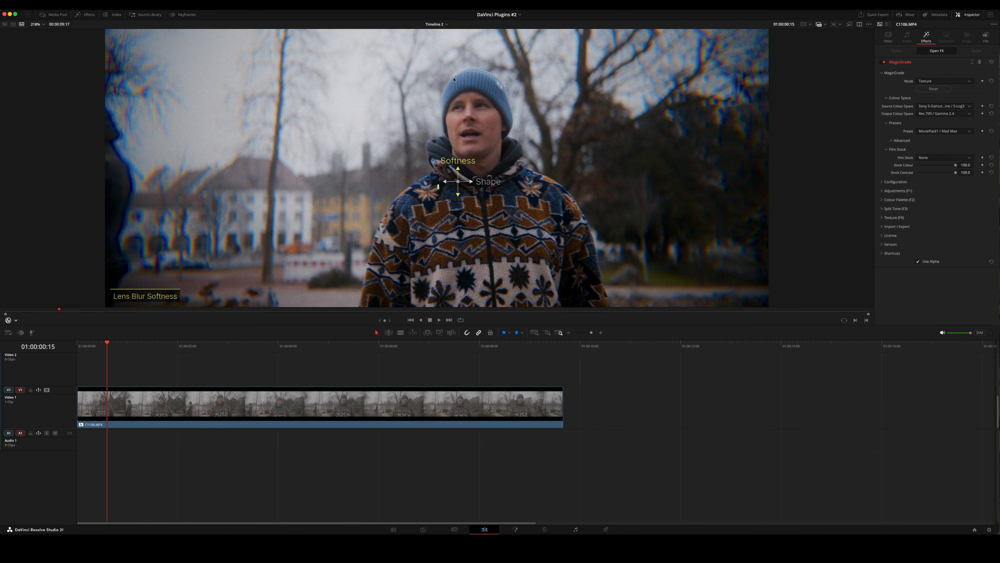
left_click_drag(448, 87, 489, 102)
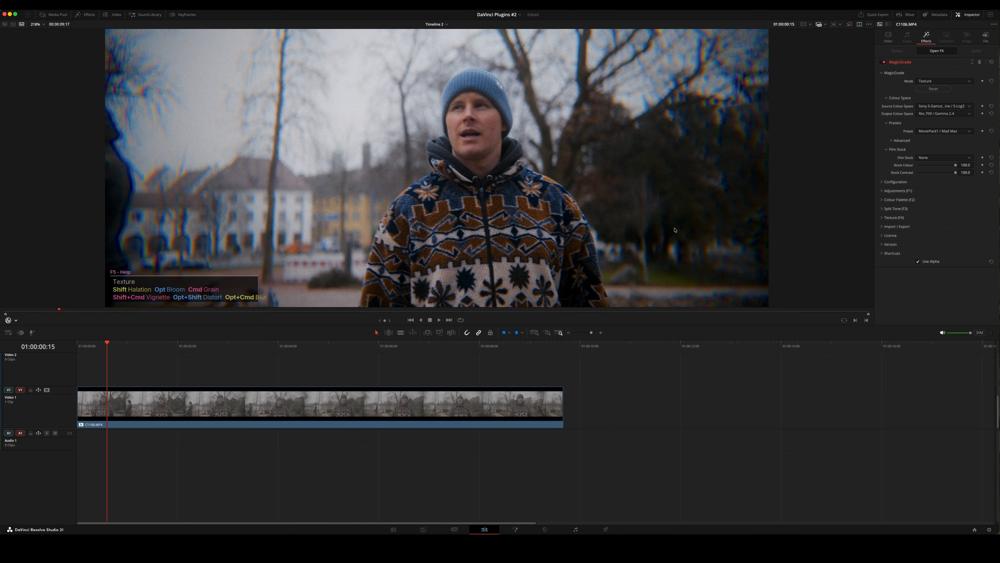
Compare the portrait with its before view for the Texture adjustments.
key("ctrl")
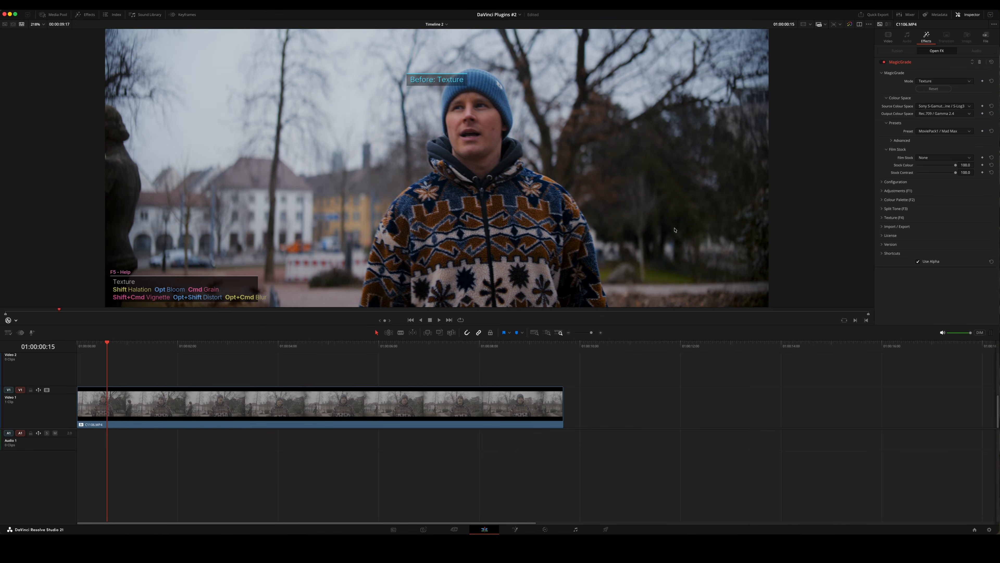
key("ctrl")
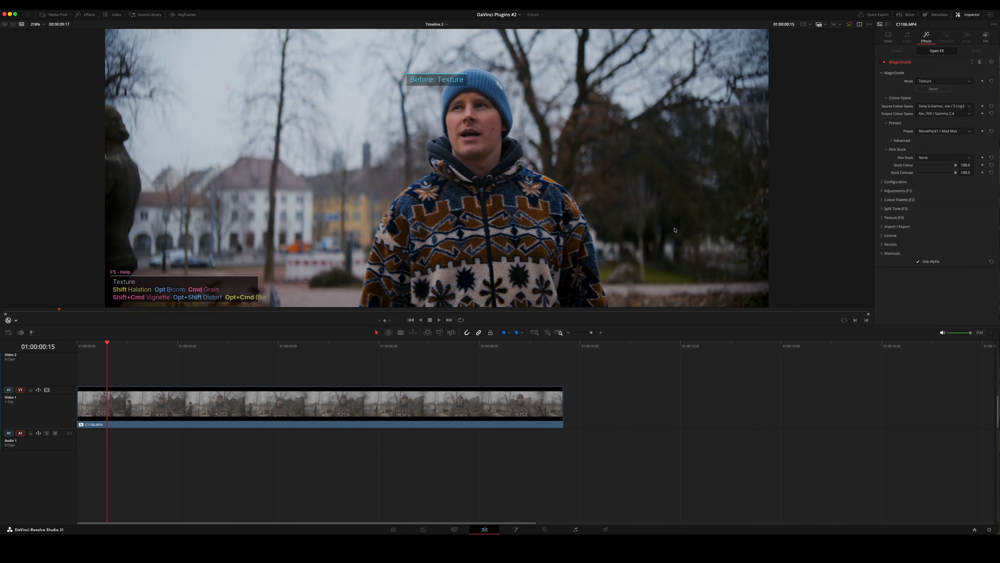